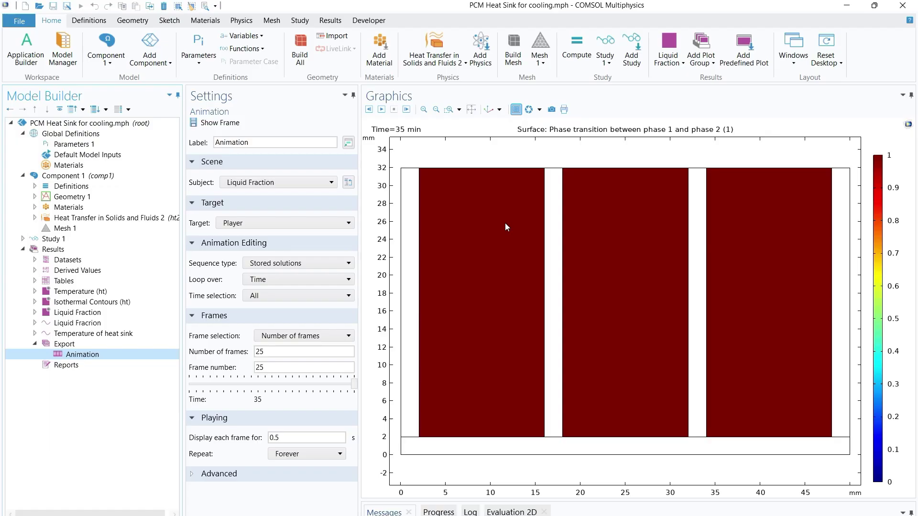
Play the liquid fraction animation of the phase transition, stop it, and collapse the Results node
left_click(381, 110)
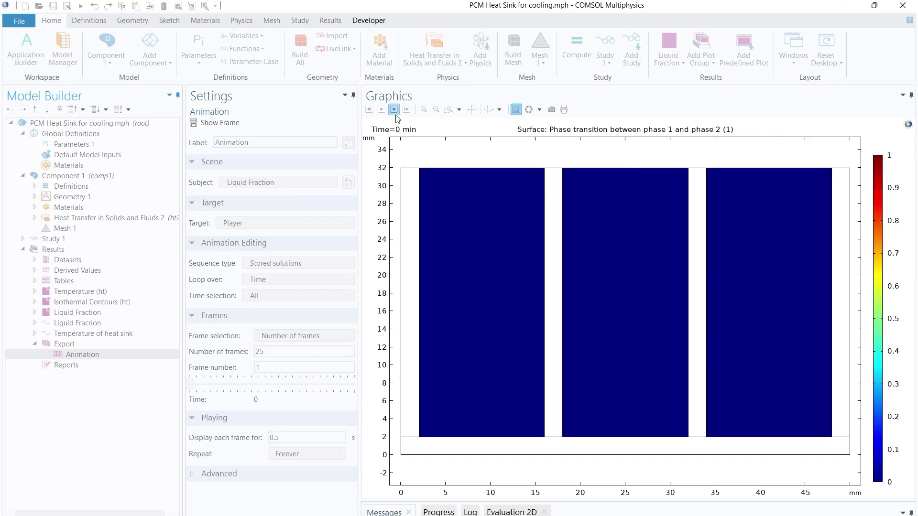
left_click(395, 113)
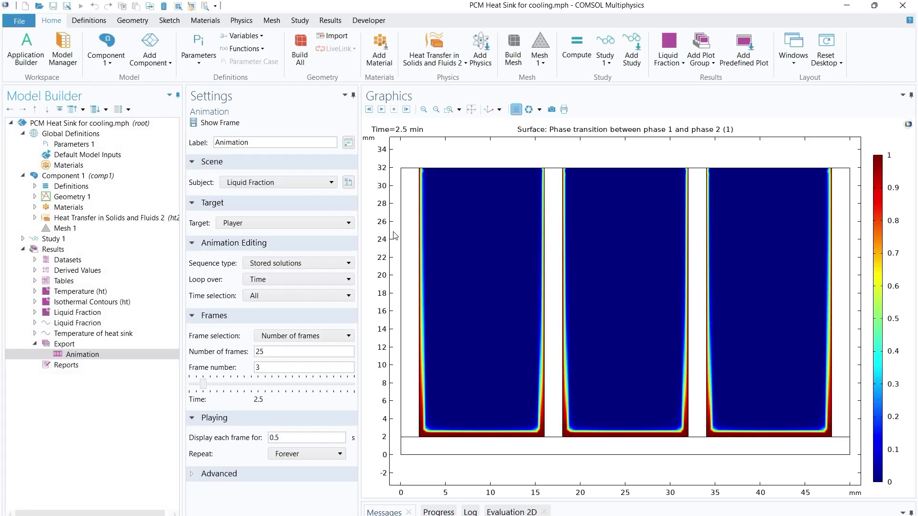
left_click(23, 249)
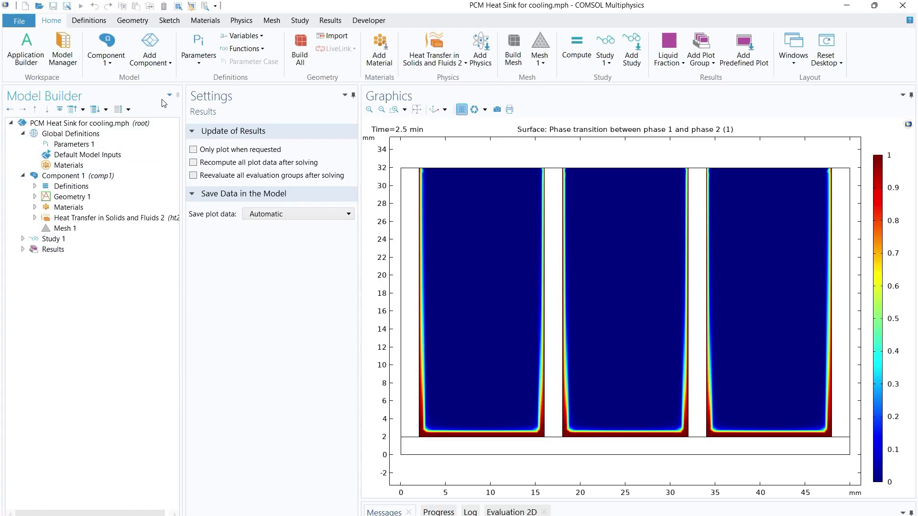
left_click(165, 67)
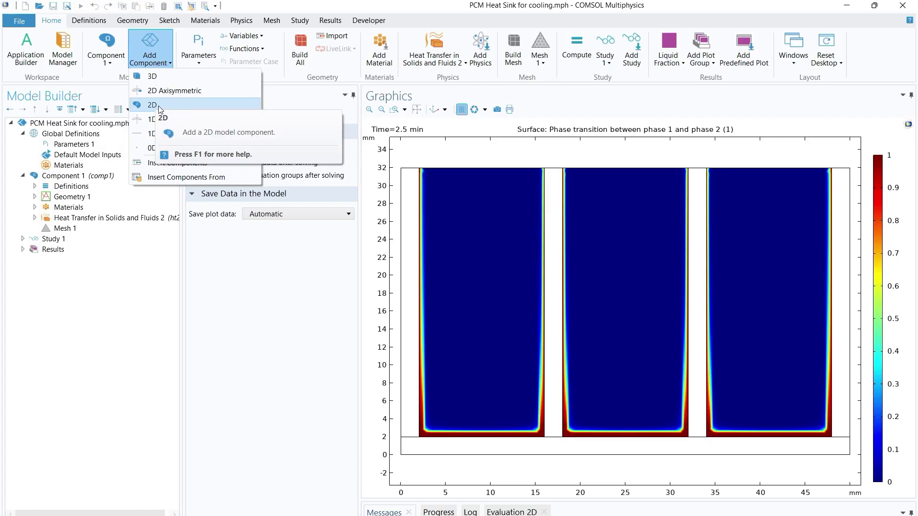
left_click(206, 277)
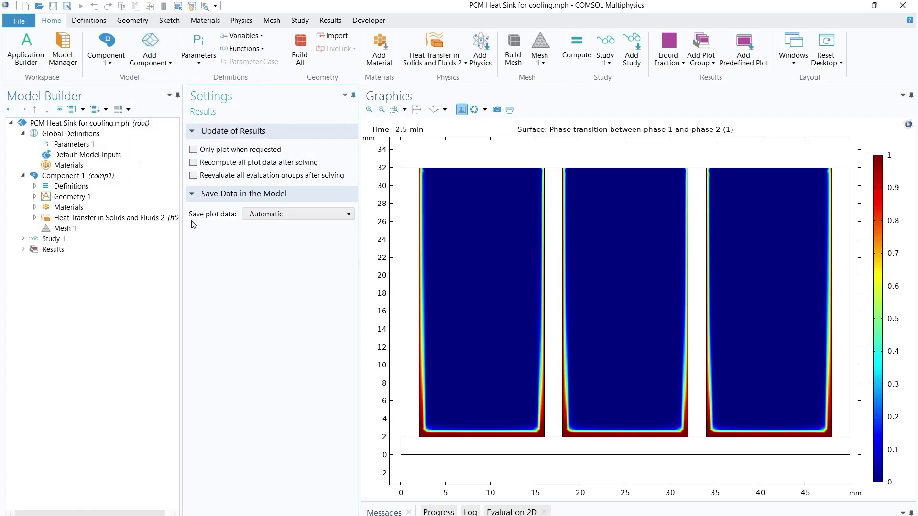
Expand Geometry 1 and examine its unit settings, its list of rectangles and the available geometry operations
left_click(35, 197)
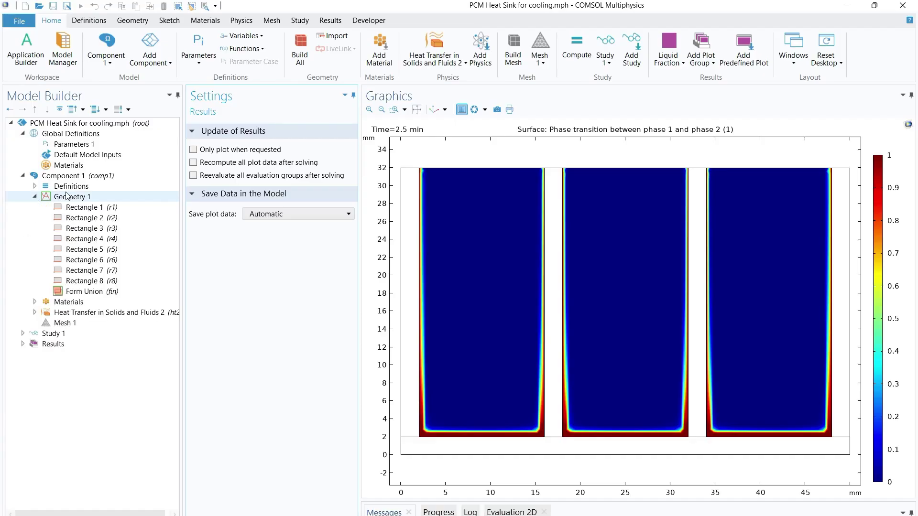
left_click(65, 197)
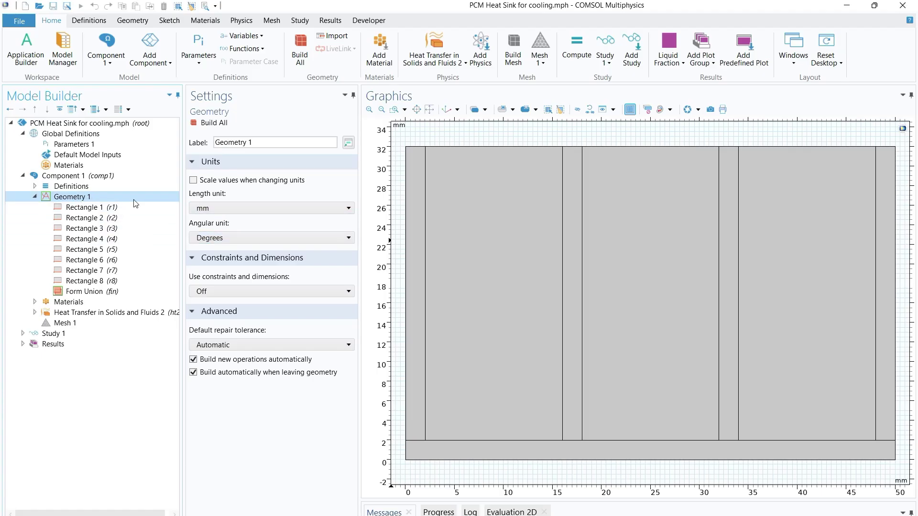
right_click(75, 200)
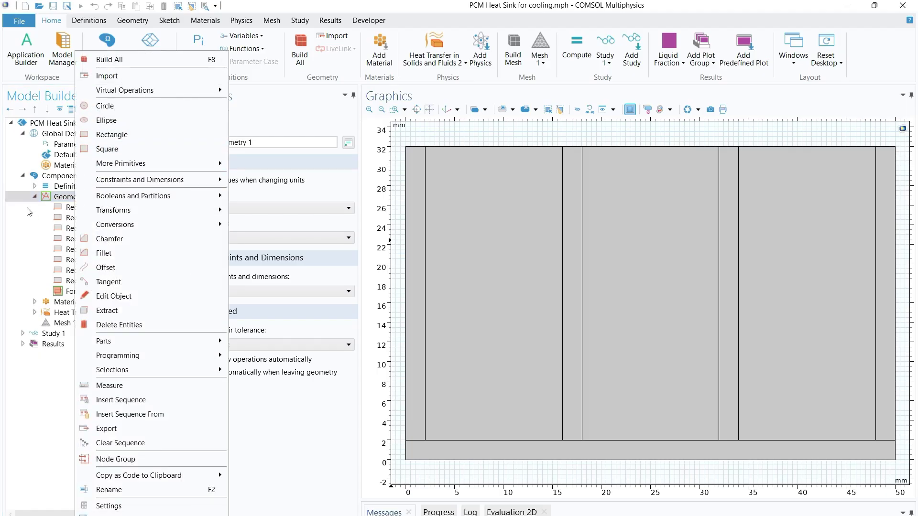
left_click(11, 218)
Check the size of Rectangle 1, the heat sink's base plate, and build the geometry up to it
left_click(74, 208)
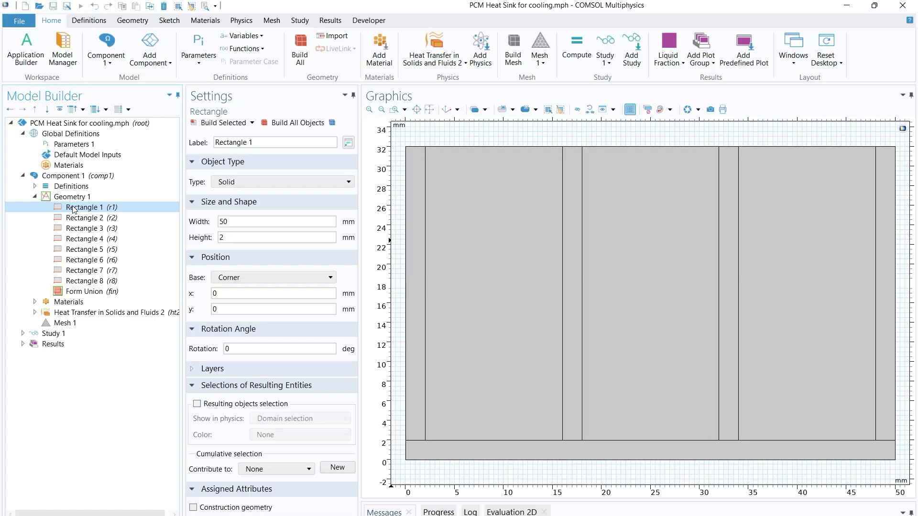
left_click(233, 223)
left_click(223, 239)
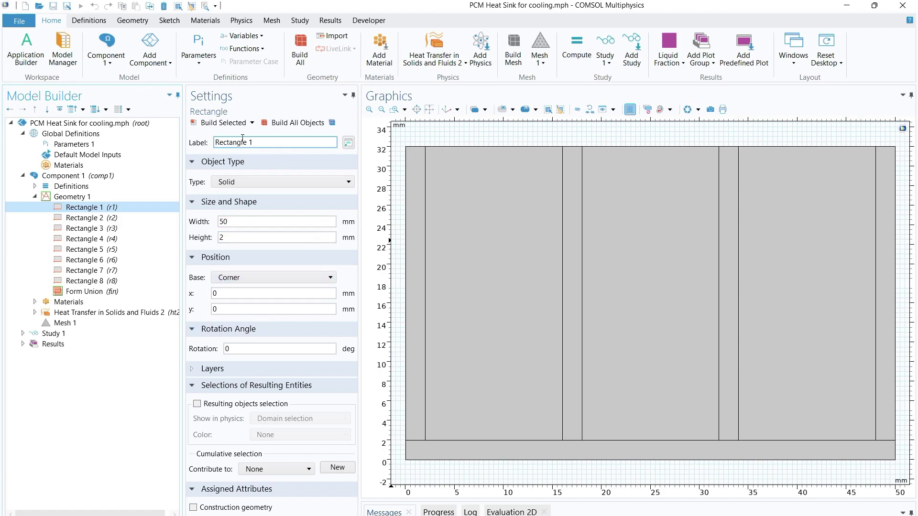
left_click(223, 123)
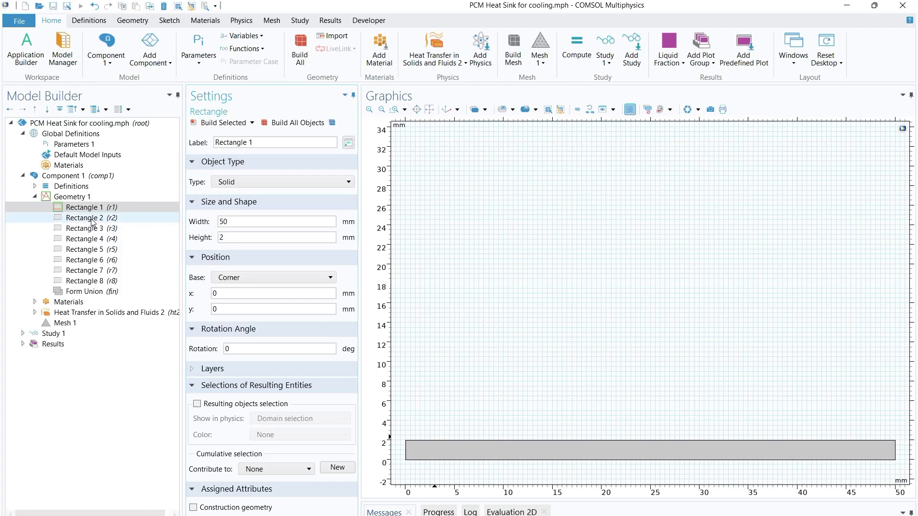
left_click(73, 198)
right_click(73, 197)
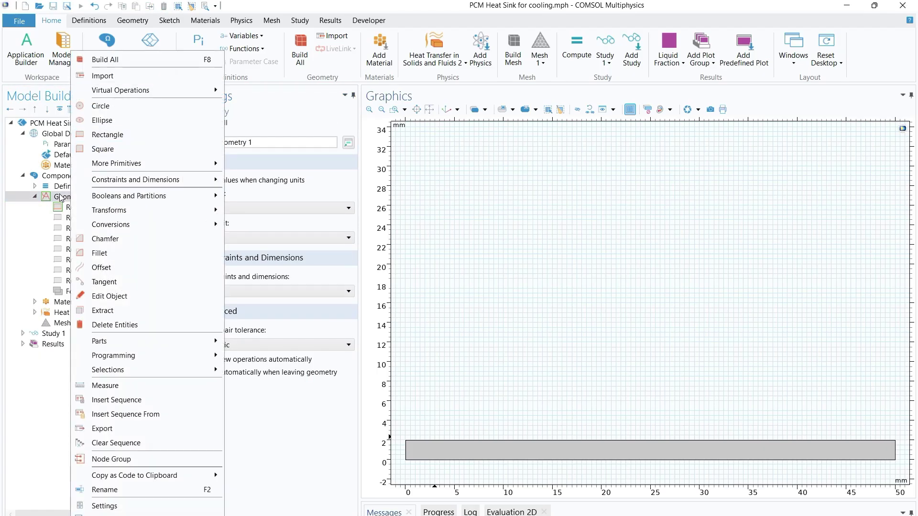
left_click(70, 207)
right_click(70, 207)
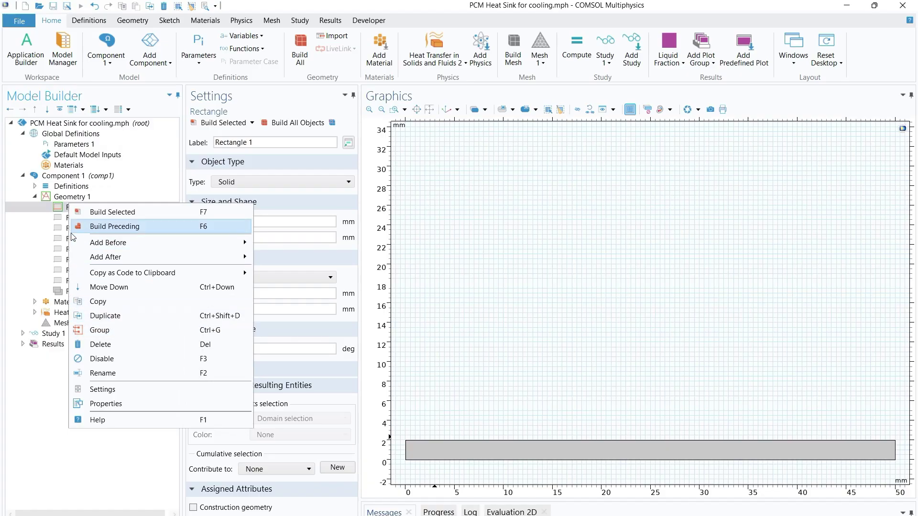
key("Escape")
Check the size and position of Rectangle 2, the first vertical fin, and build the geometry up to it
left_click(79, 220)
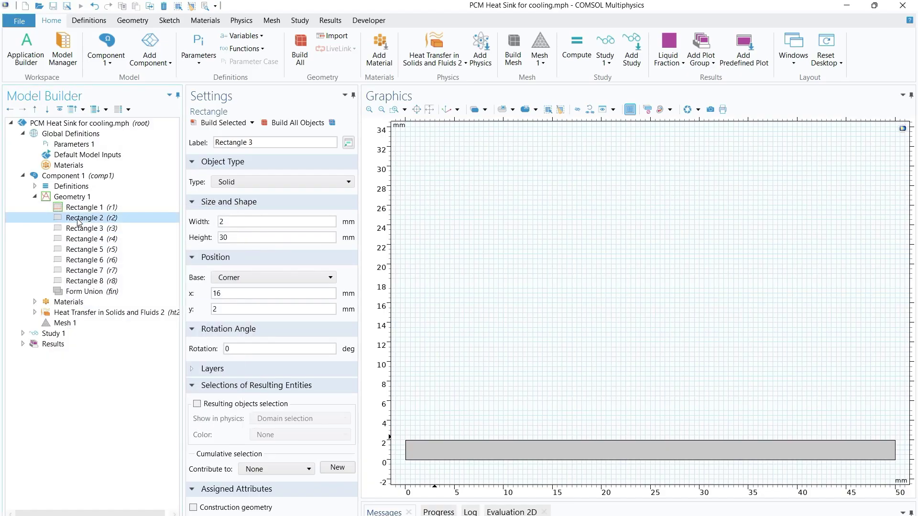
left_click(226, 220)
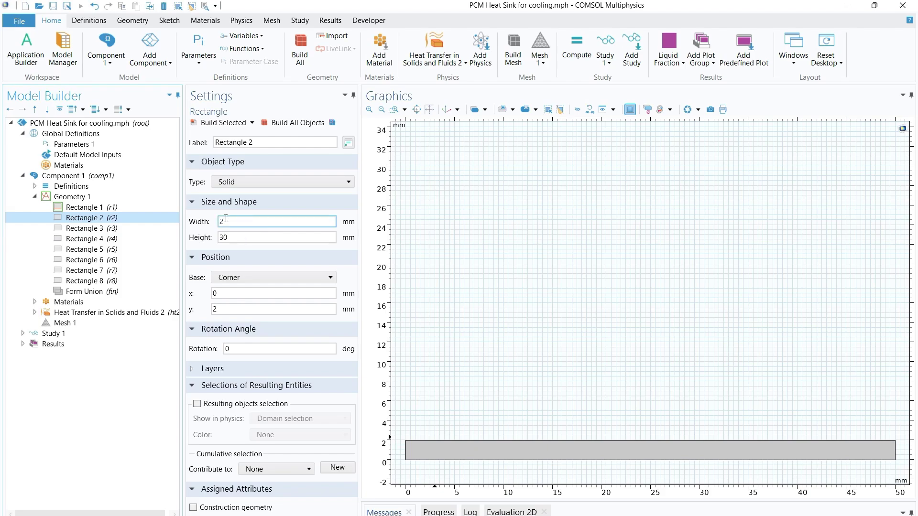
left_click(233, 239)
left_click(214, 312)
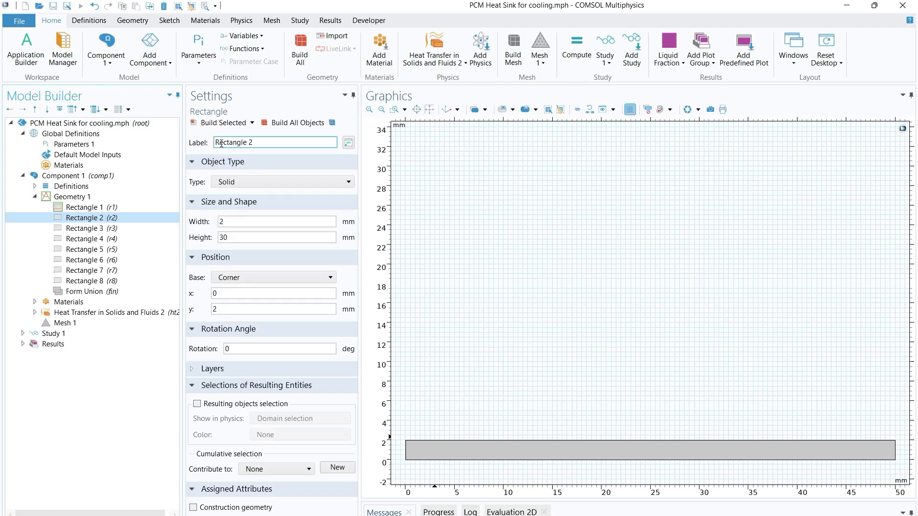
left_click(222, 123)
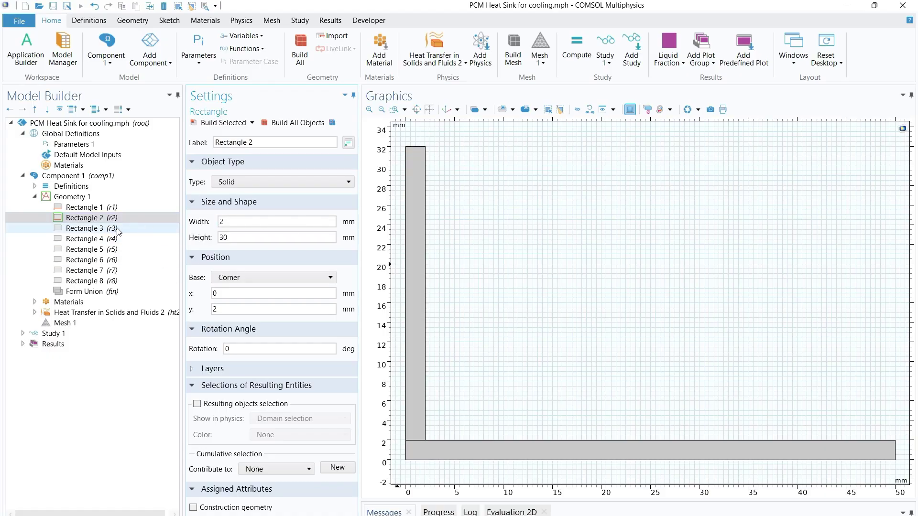
Review the dimensions of Rectangle 3, the second vertical fin, and build the geometry up to it
right_click(71, 197)
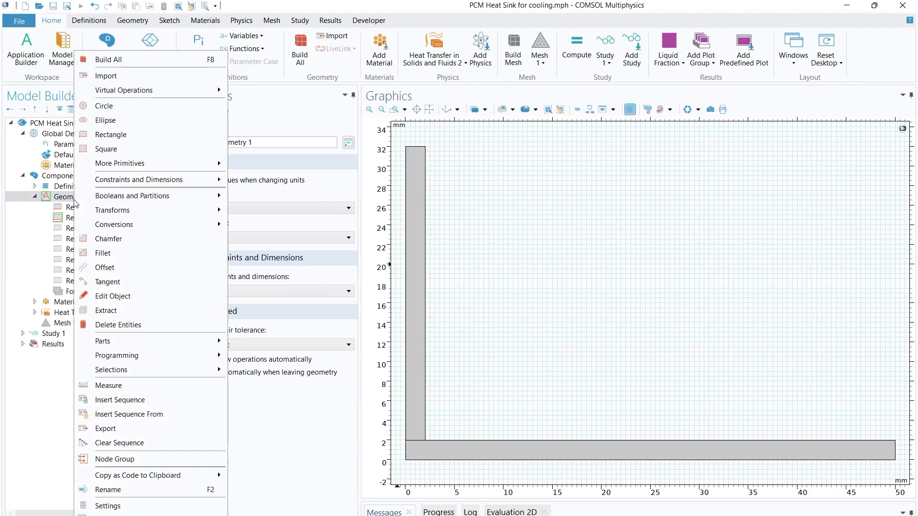
left_click(63, 230)
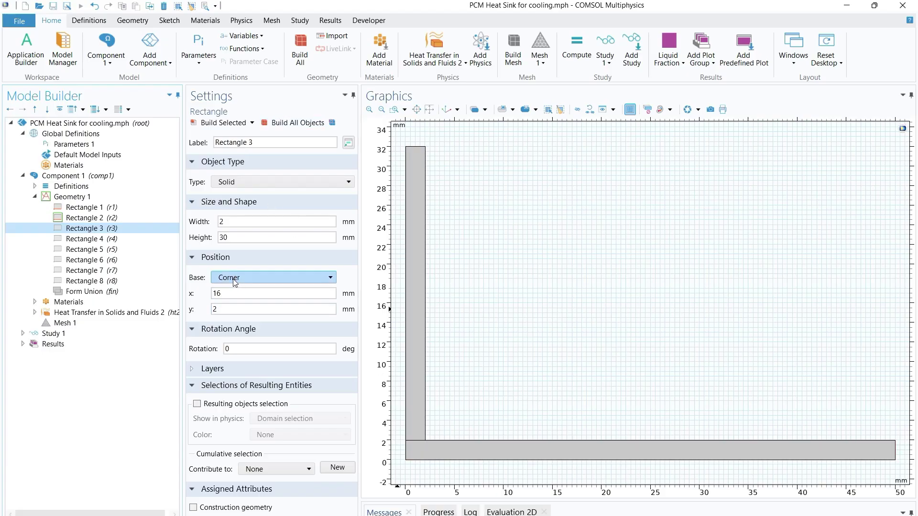
left_click(223, 122)
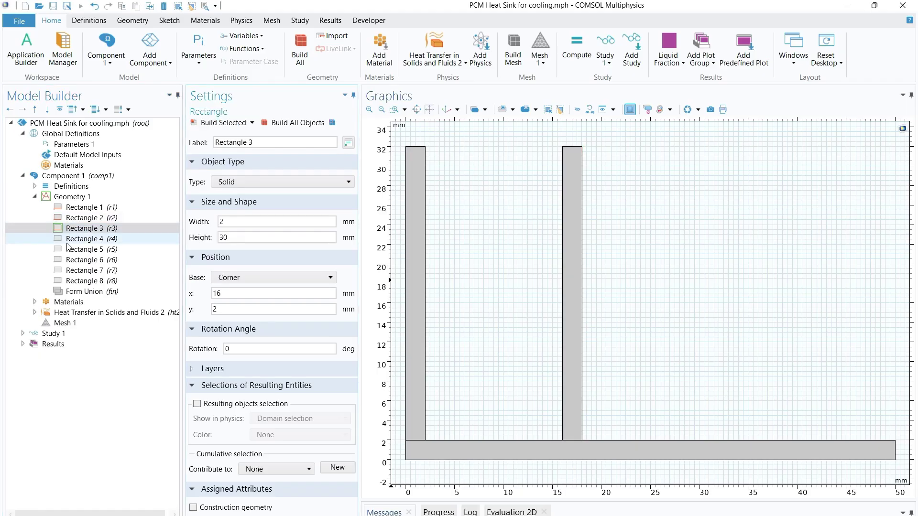
Review the dimensions of Rectangles 4 and 5, the last two vertical fins, and build each of them in turn
left_click(83, 239)
left_click(238, 236)
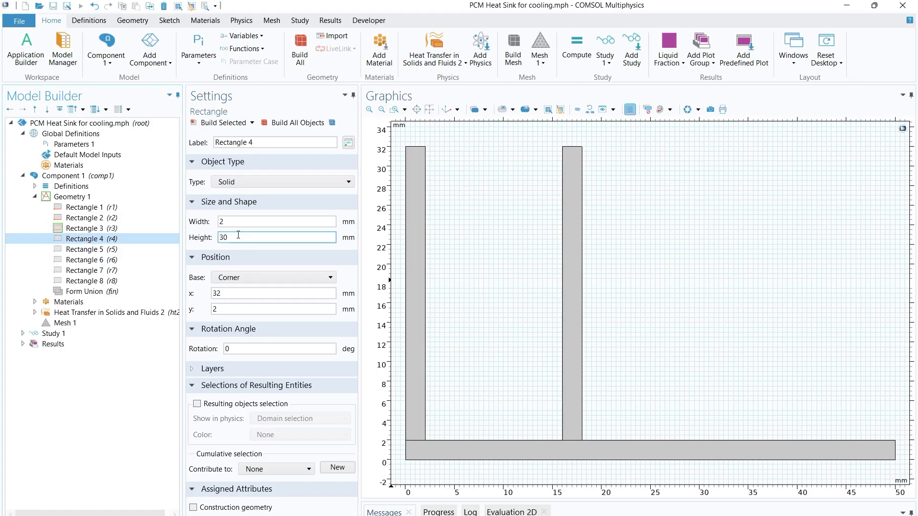
left_click(232, 222)
left_click(228, 237)
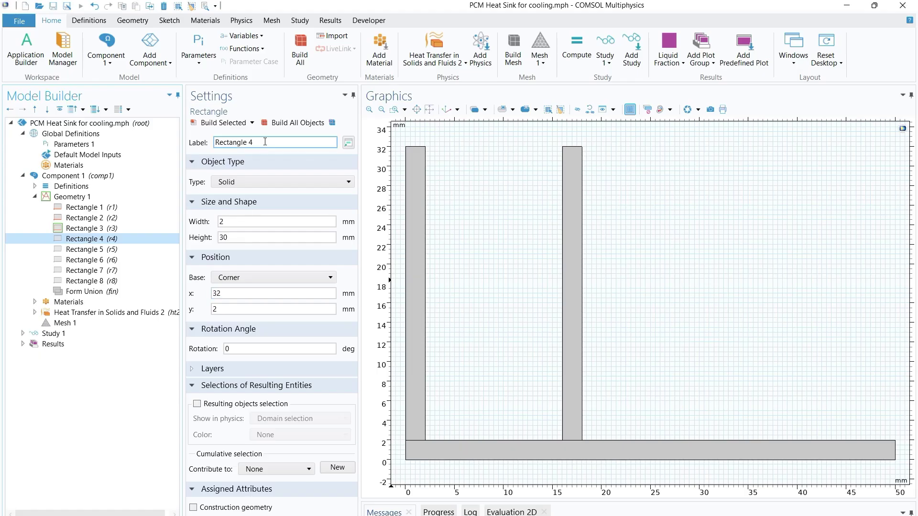
left_click(224, 122)
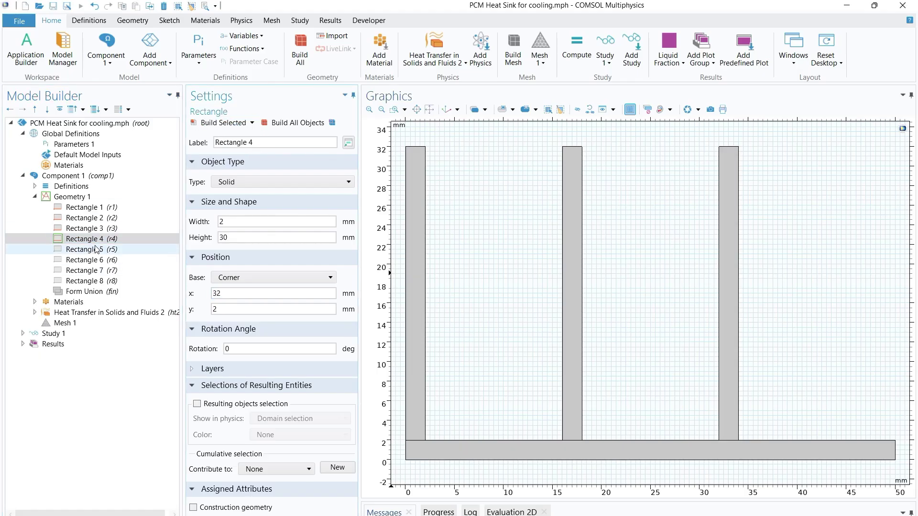
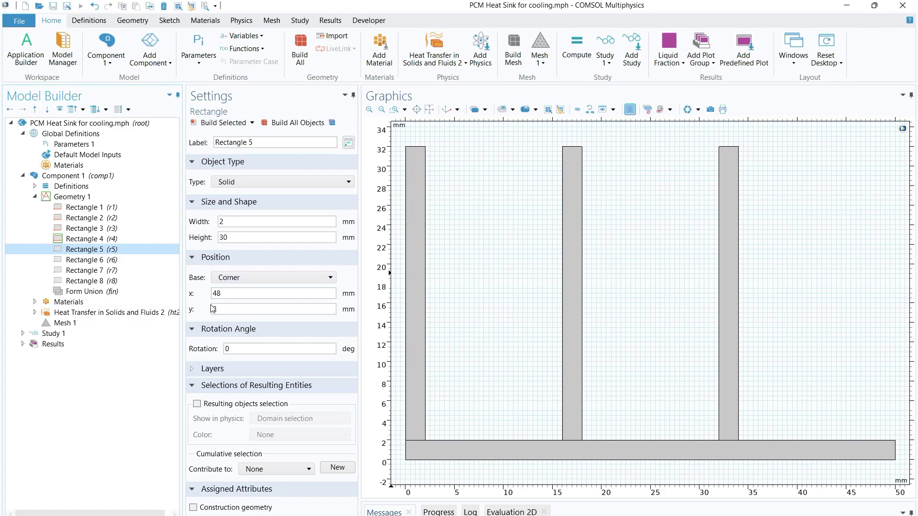
left_click(221, 123)
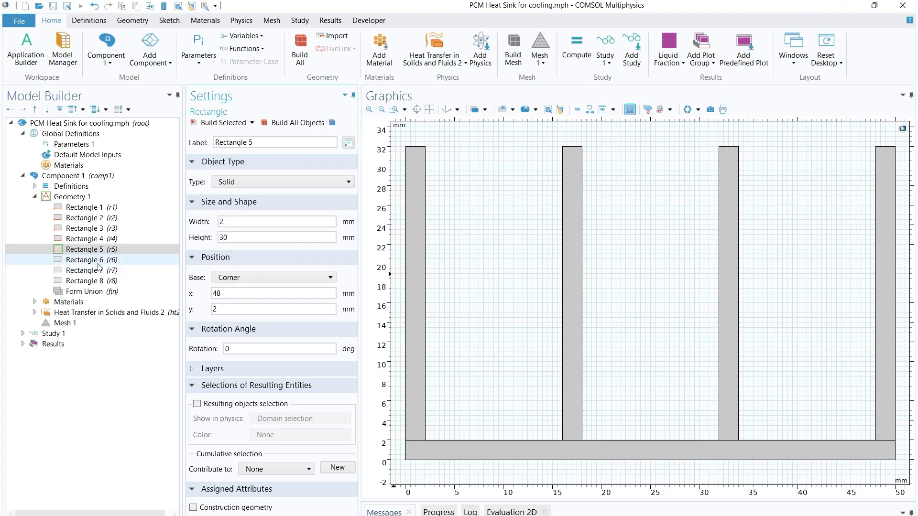
Check the width and height of Rectangle 6, which fills the first gap between fins, and build it
right_click(71, 199)
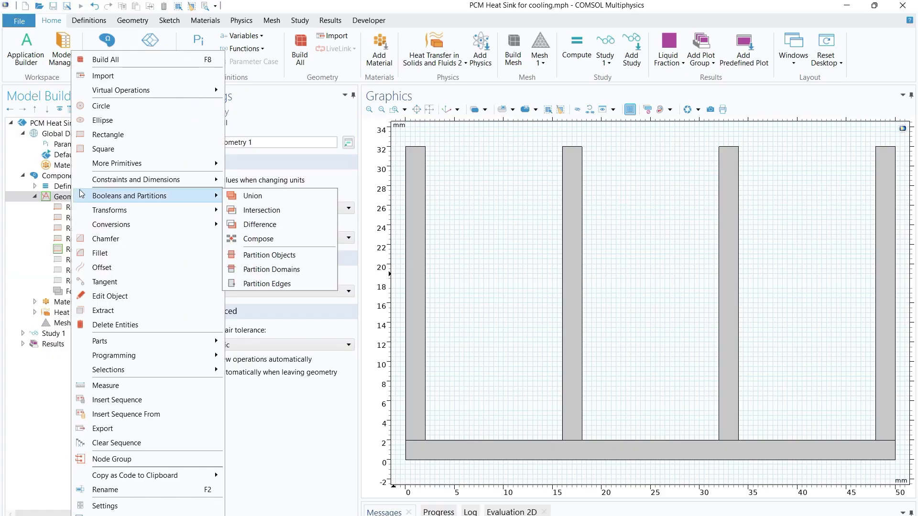
left_click(64, 262)
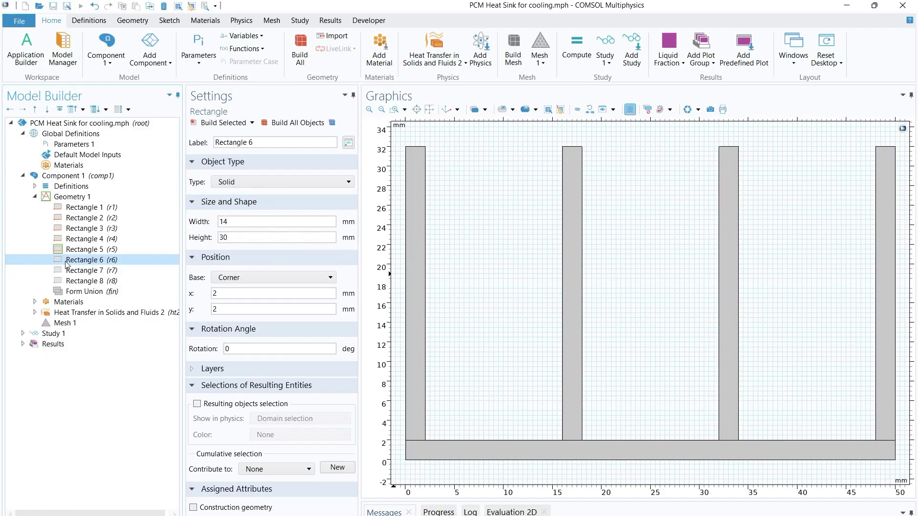
left_click(223, 221)
left_click(213, 227)
left_click(231, 223)
left_click(233, 238)
left_click(221, 122)
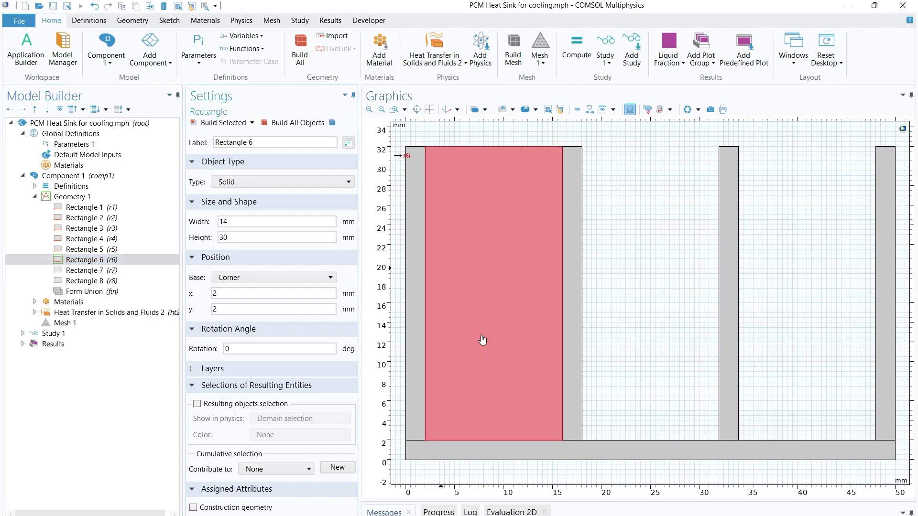
Check the height and x position of Rectangle 7, which fills the middle gap between fins, and build it
left_click(102, 270)
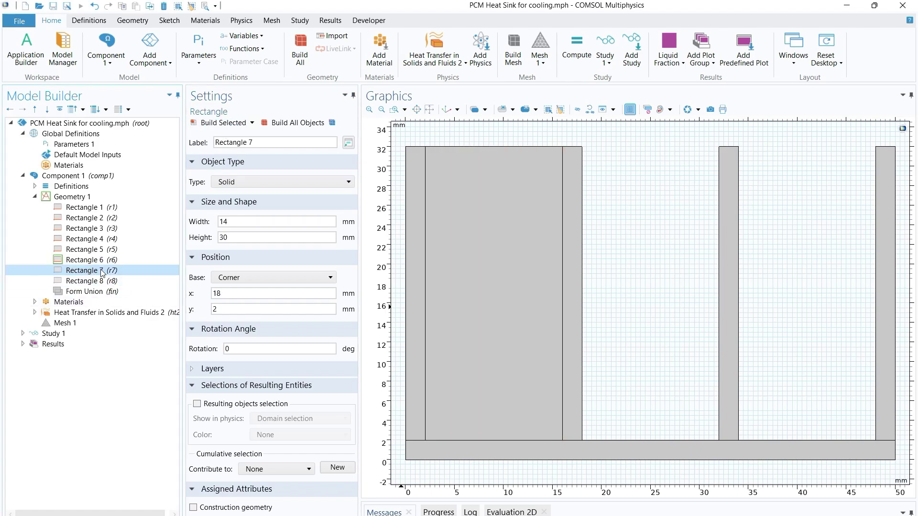
left_click(232, 238)
left_click(224, 293)
left_click(207, 125)
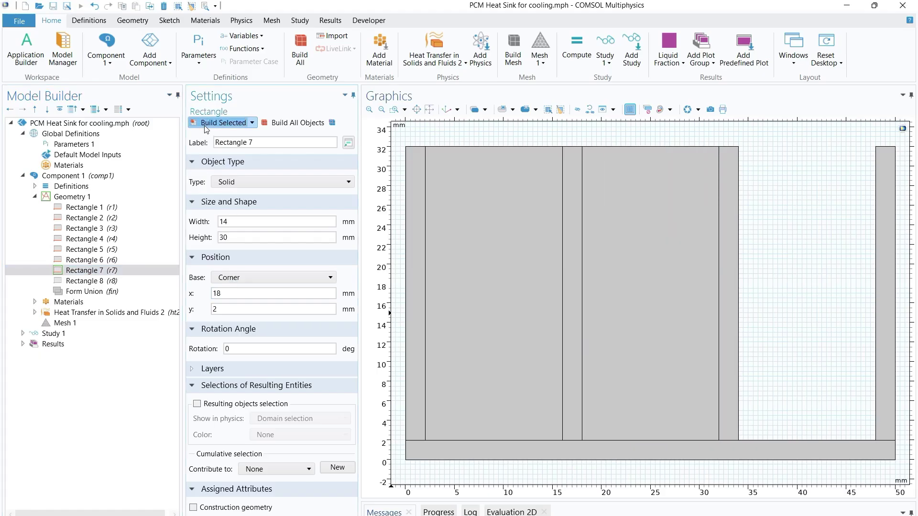
Check the x position of Rectangle 8, which fills the last gap between fins, and build it
left_click(113, 282)
left_click(217, 292)
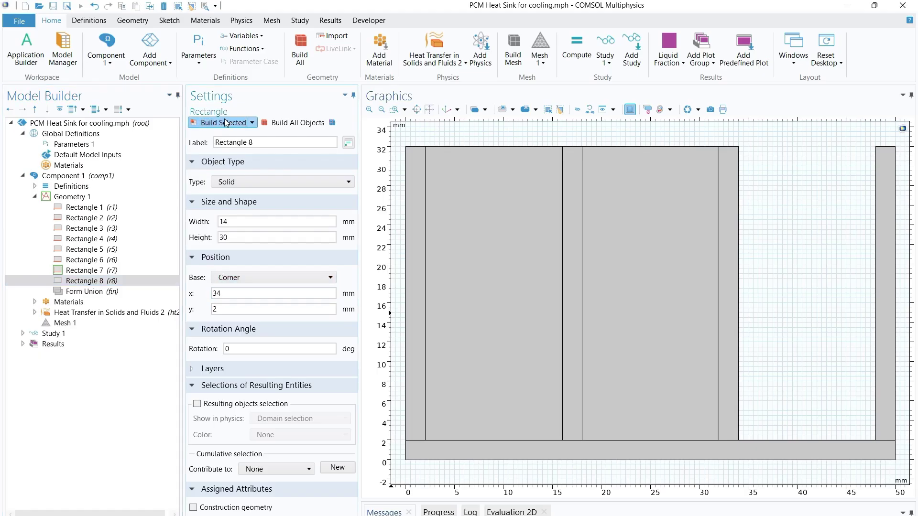
left_click(220, 123)
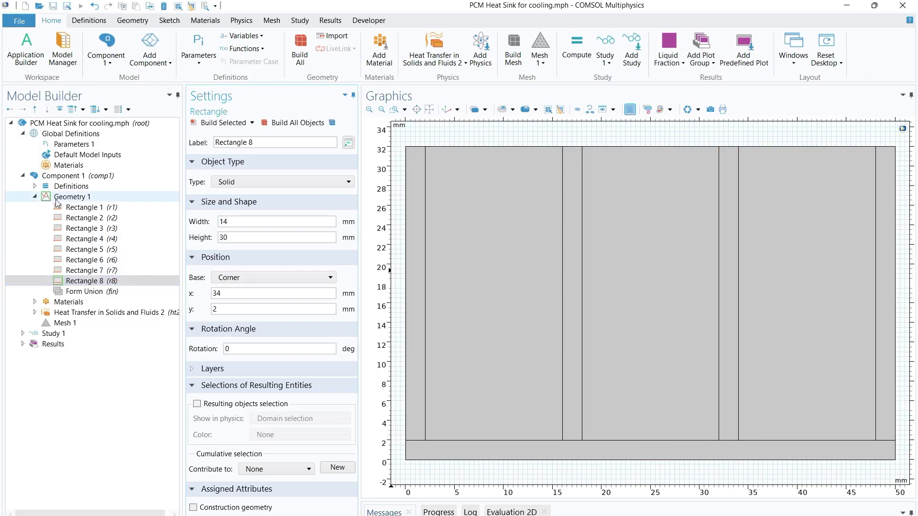
Build the complete Geometry 1 sequence including Form Union, and collapse the geometry node
left_click(71, 197)
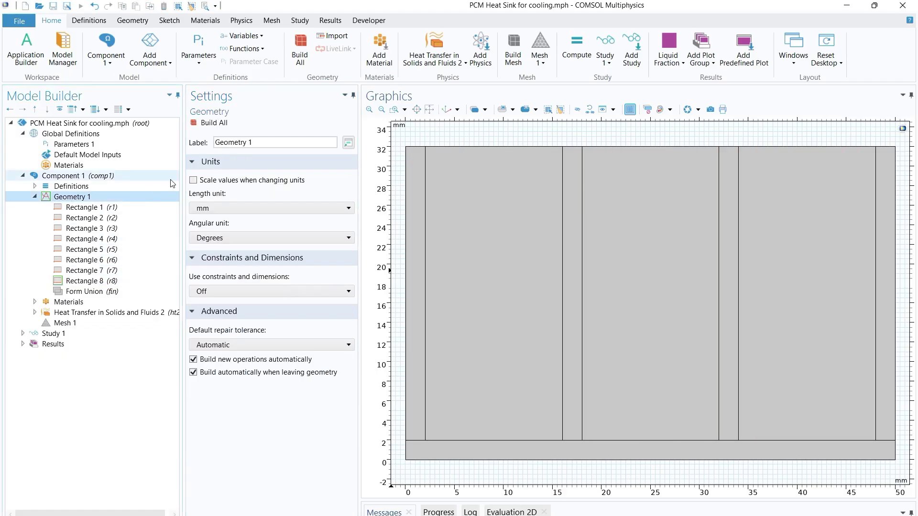
left_click(215, 126)
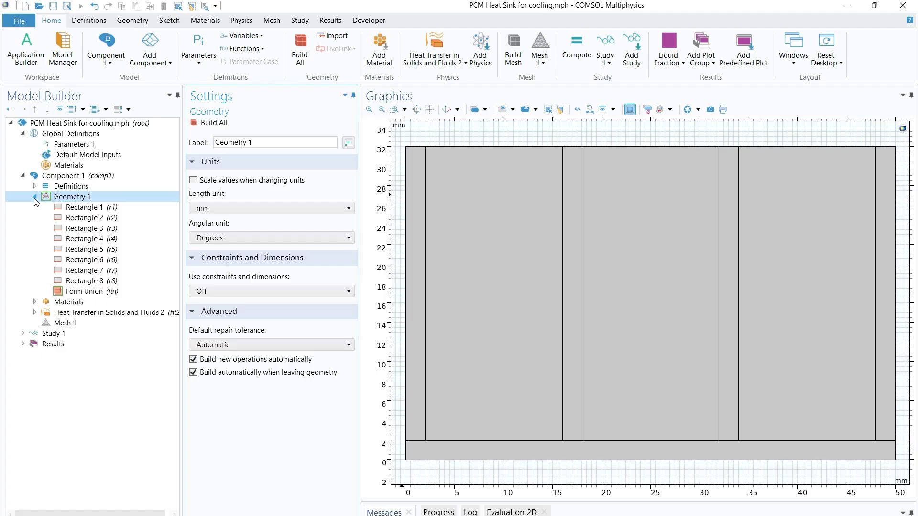
left_click(35, 197)
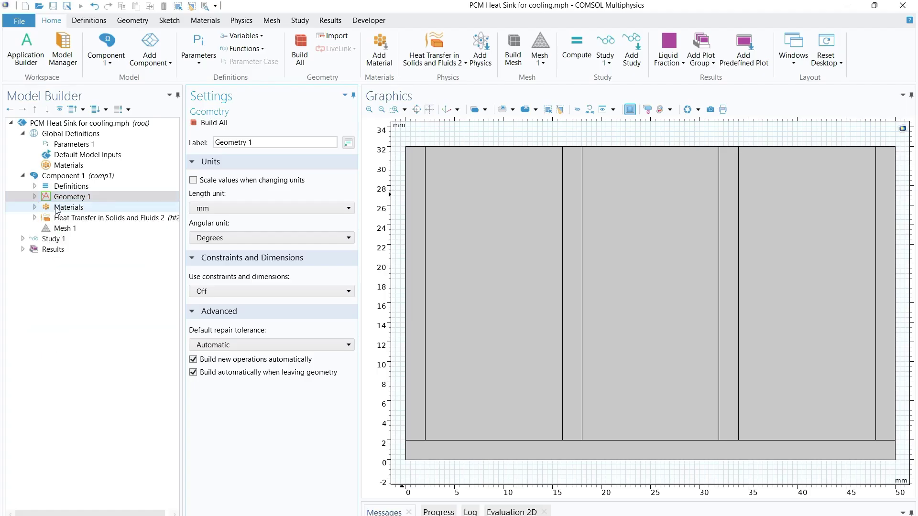
Review the Aluminum material's domain selection and the available commands for adding or enabling materials, and collapse the Materials node
left_click(50, 209)
left_click(35, 207)
left_click(79, 218)
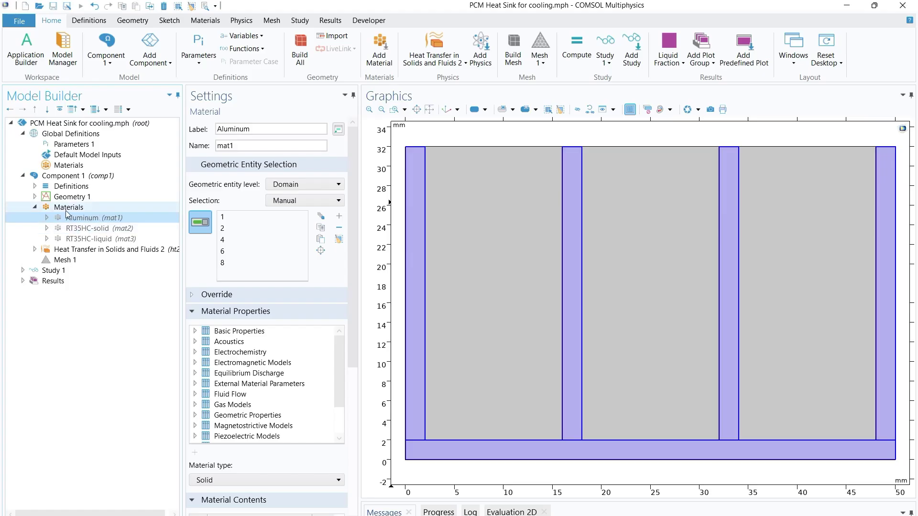
right_click(69, 211)
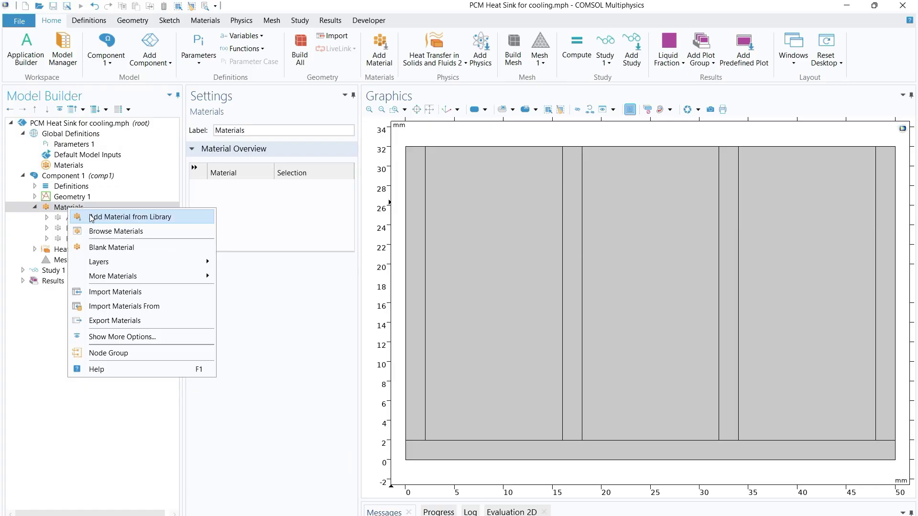
left_click(67, 219)
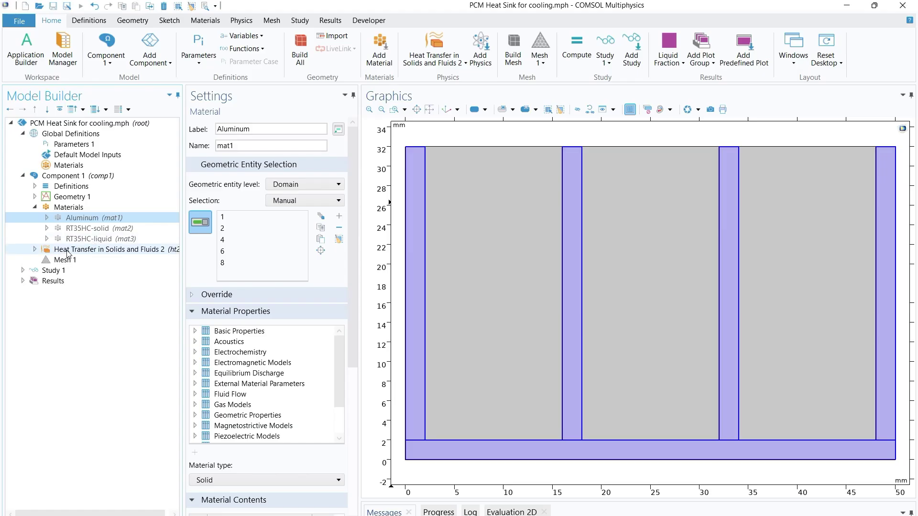
right_click(80, 220)
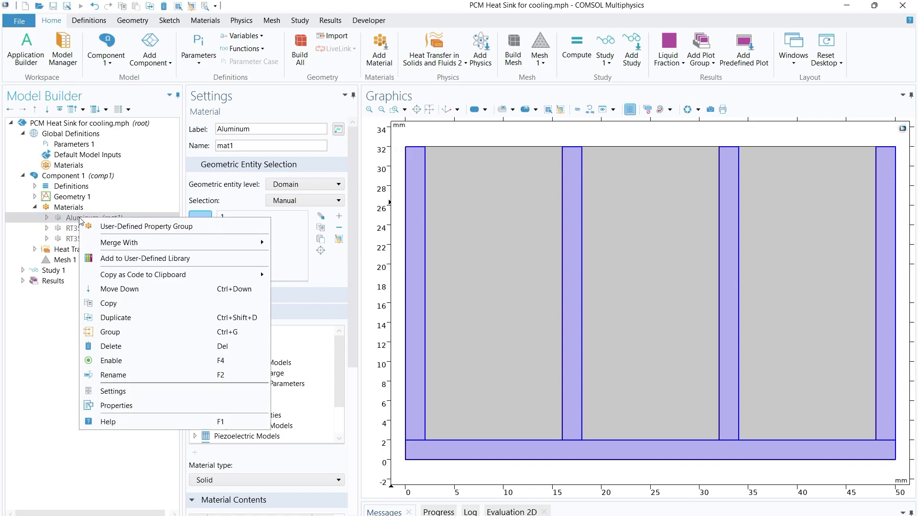
left_click(40, 218)
left_click(35, 207)
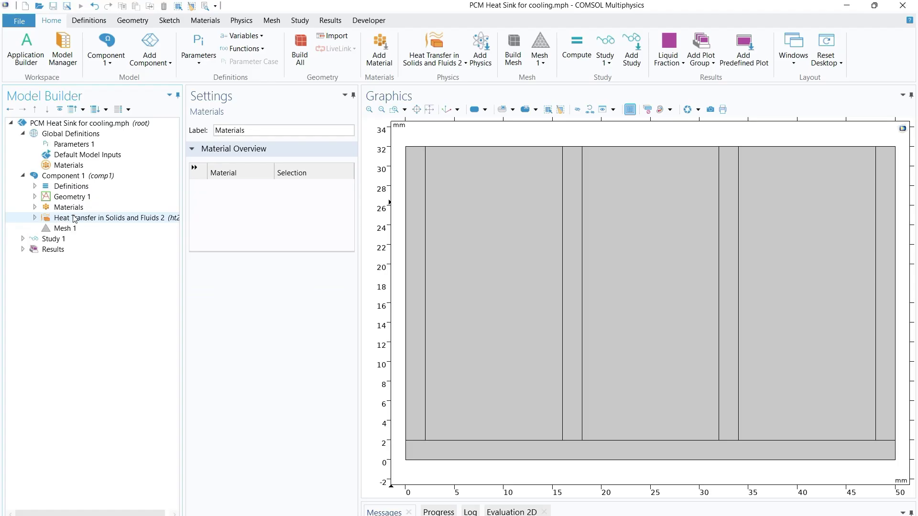
Browse the Heat Transfer interfaces available for adding physics, and close the list without adding one
left_click(247, 22)
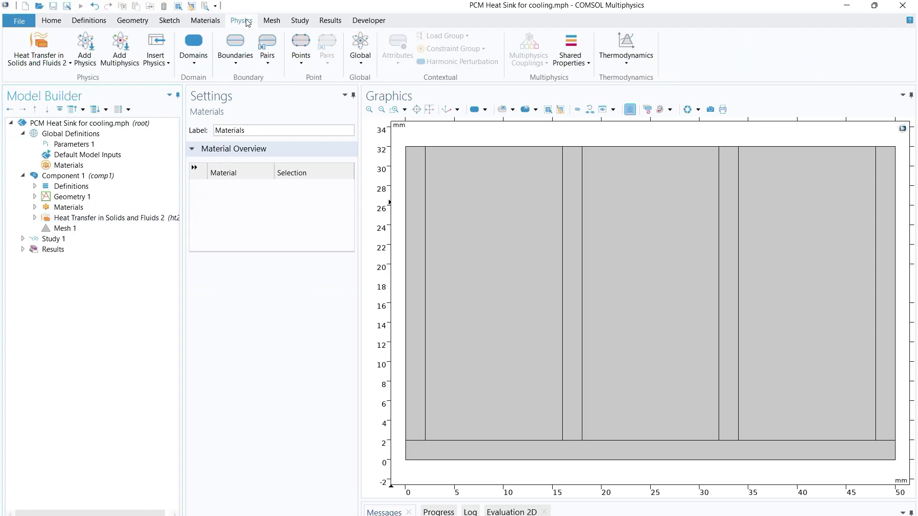
left_click(85, 55)
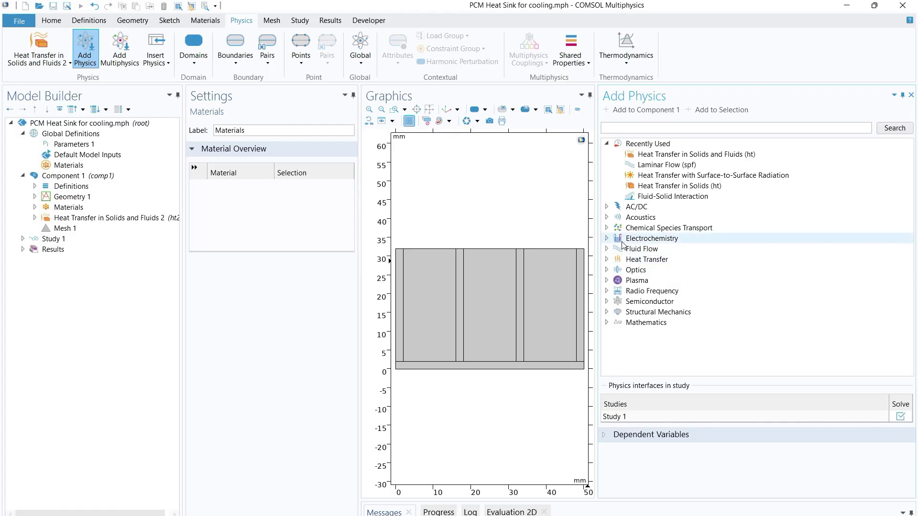
left_click(607, 259)
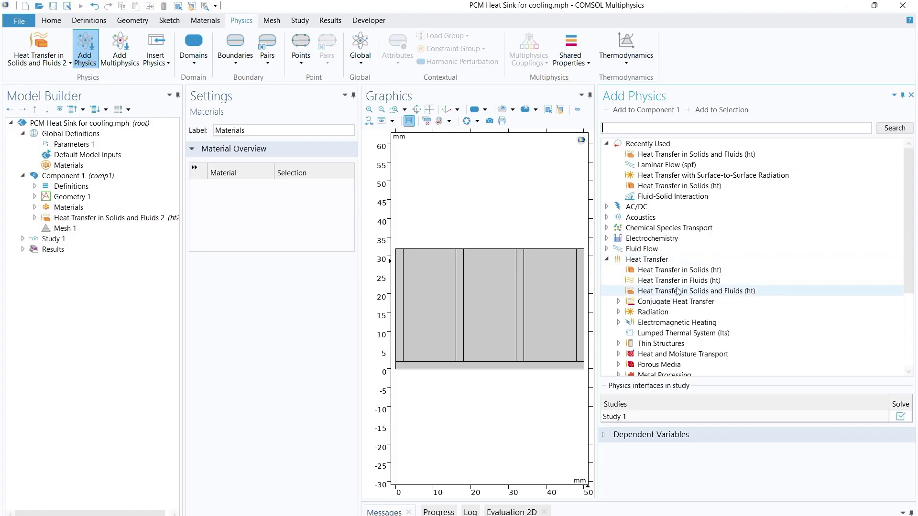
left_click(608, 260)
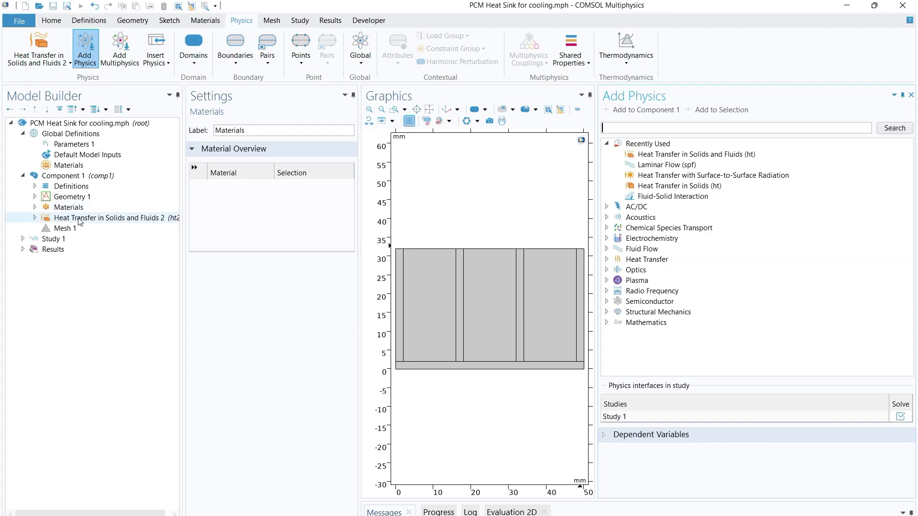
left_click(913, 99)
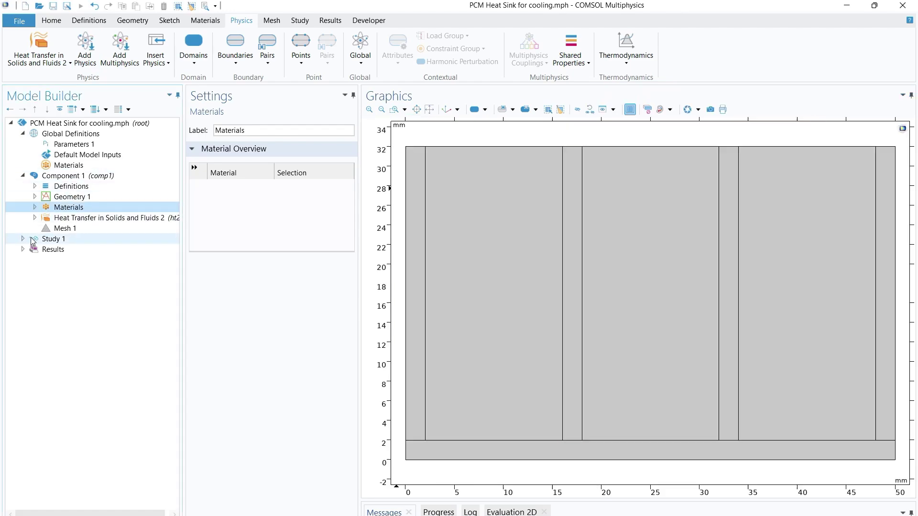
Review the domains and physical model of Heat Transfer in Solids and Fluids 2, and the conductivity, density and heat capacity of Solid - Aluminum
left_click(35, 218)
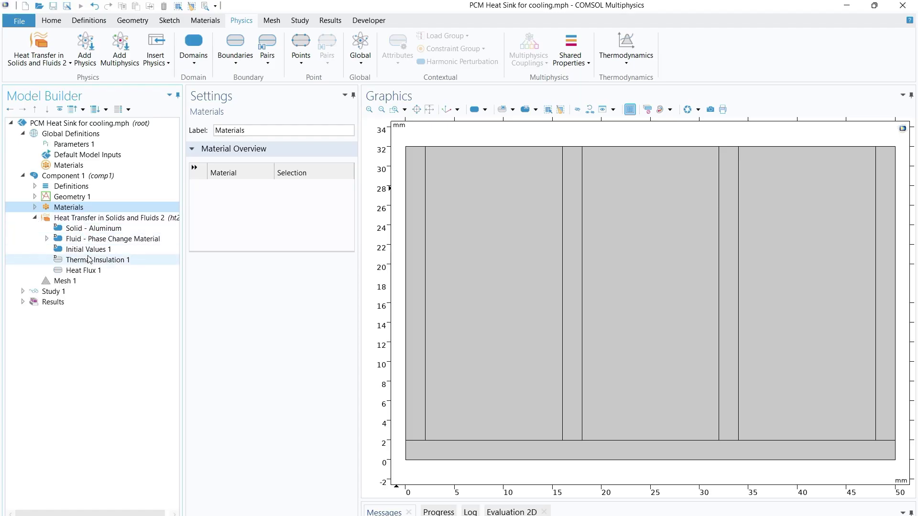
left_click(82, 221)
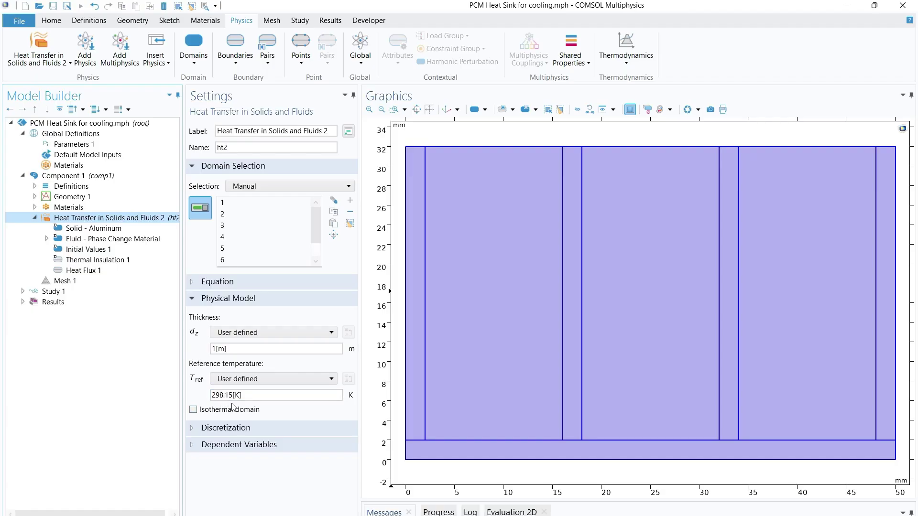
left_click(91, 230)
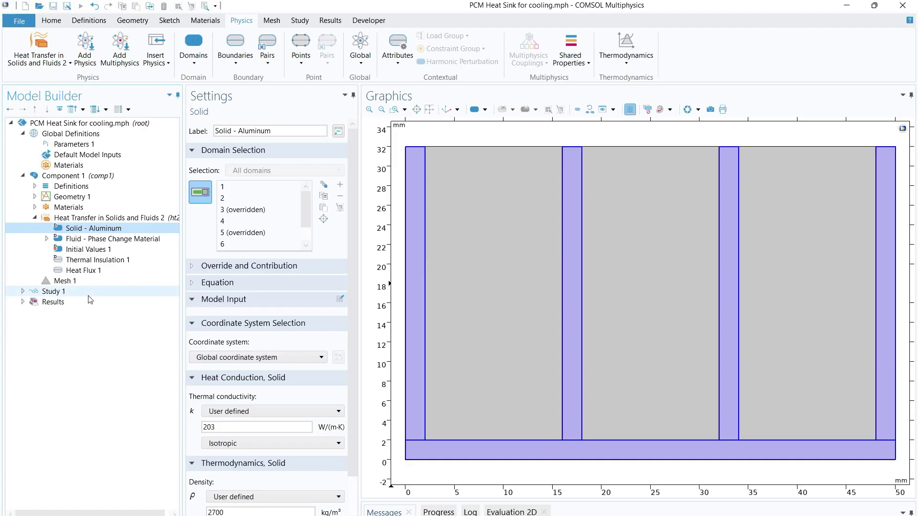
left_click(247, 401)
scroll(247, 401, "down", 2)
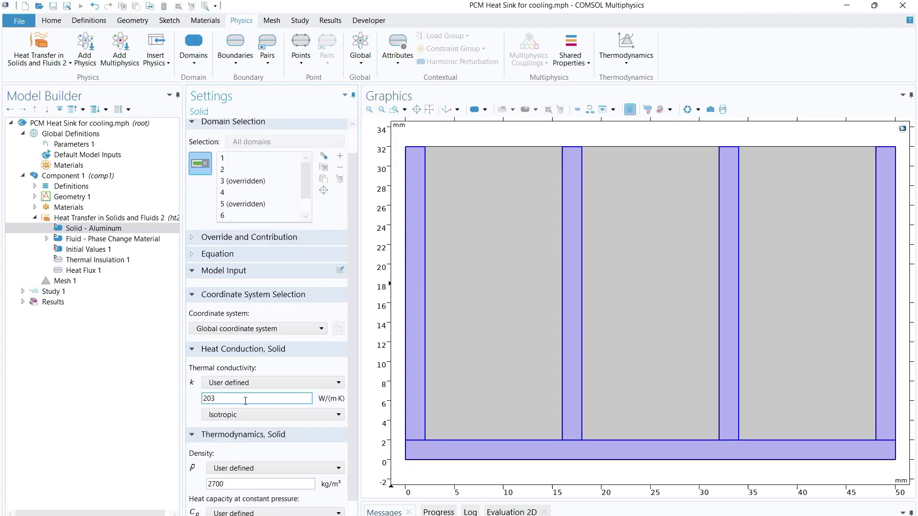
left_click(241, 385)
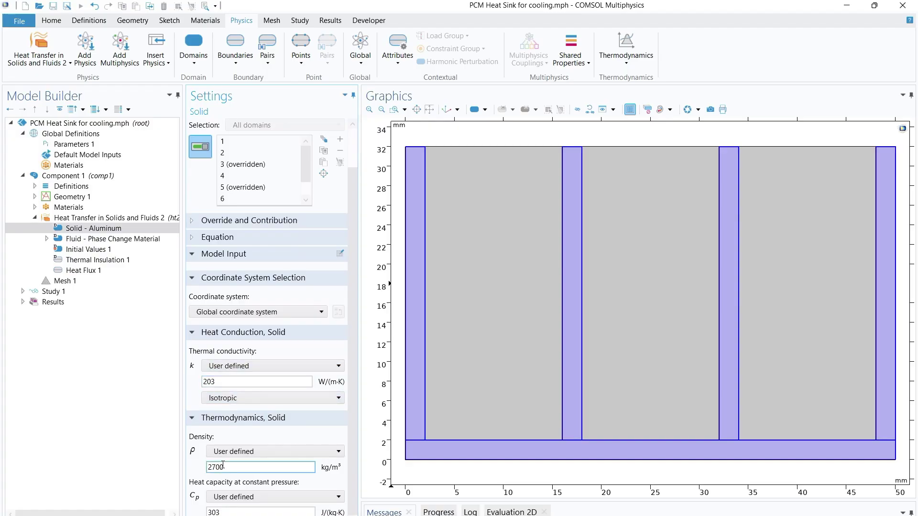
left_click(210, 513)
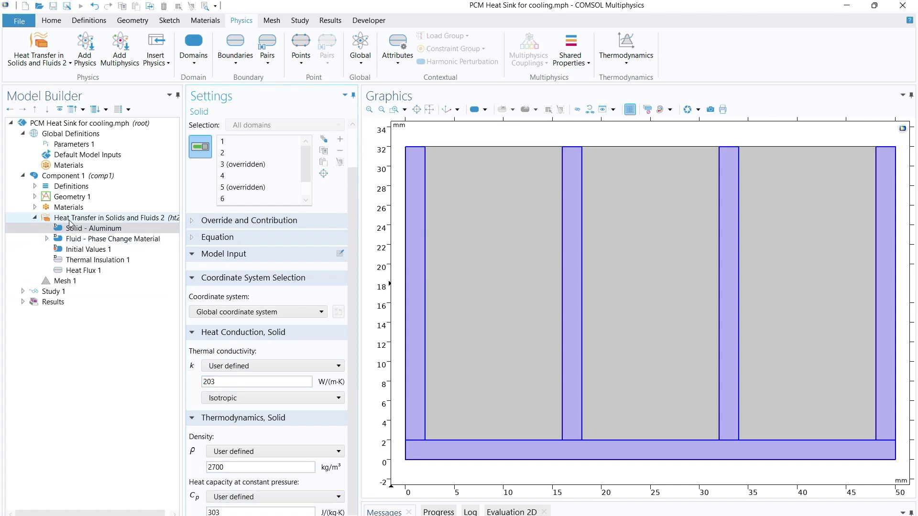
Compare the Aluminum material with the Solid - Aluminum node, and check its thermal conductivity source options, keeping User defined
left_click(34, 207)
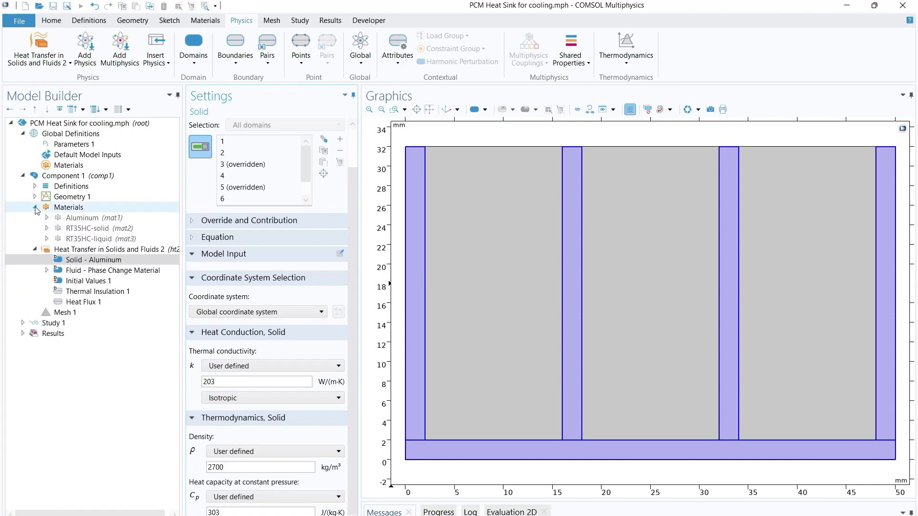
left_click(80, 218)
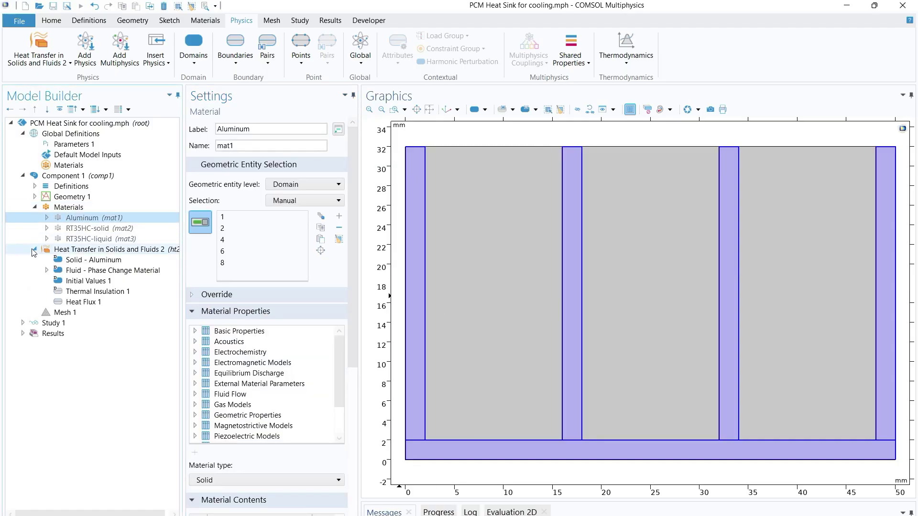
left_click(93, 260)
left_click(240, 385)
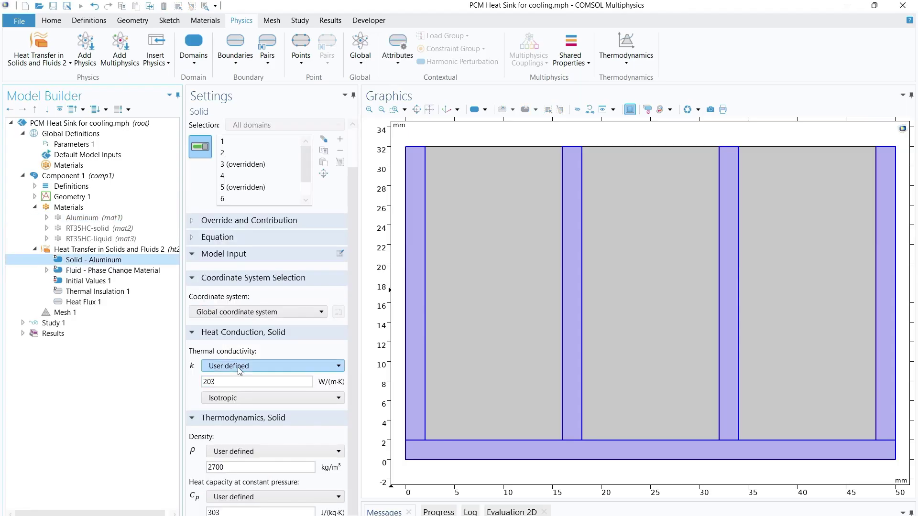
left_click(239, 367)
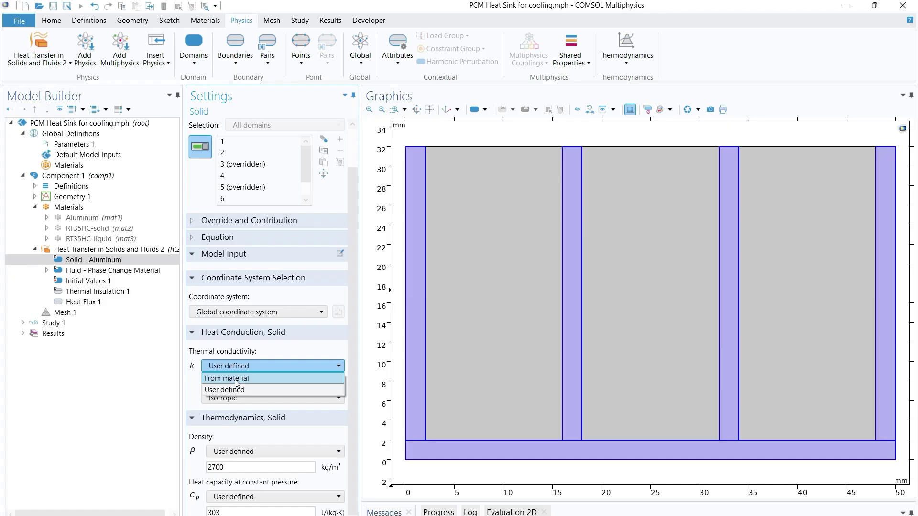
left_click(230, 390)
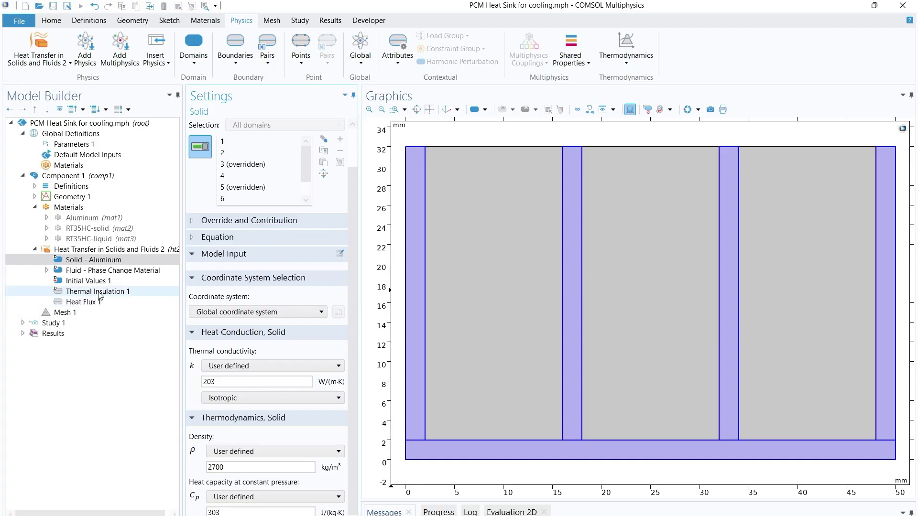
Check the domain selection of Fluid - Phase Change Material and open the settings of its PCM1 subnode
left_click(75, 274)
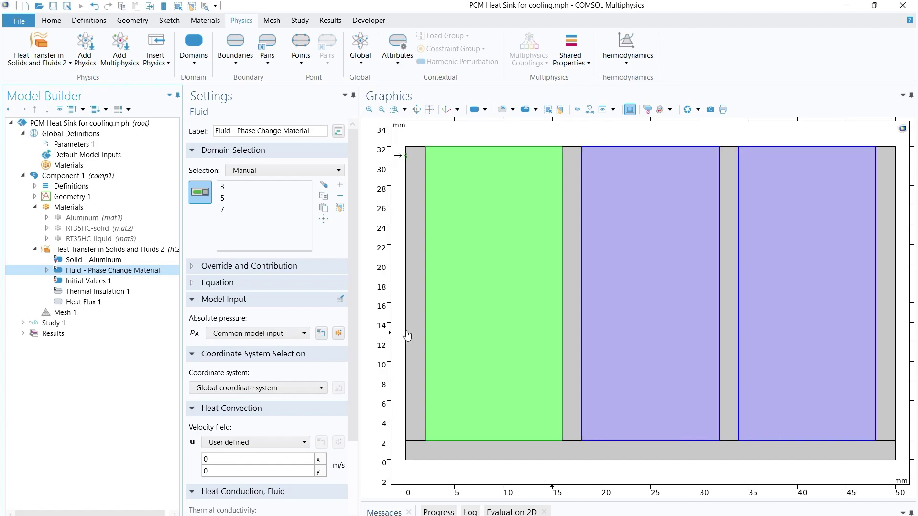
left_click(47, 271)
right_click(69, 274)
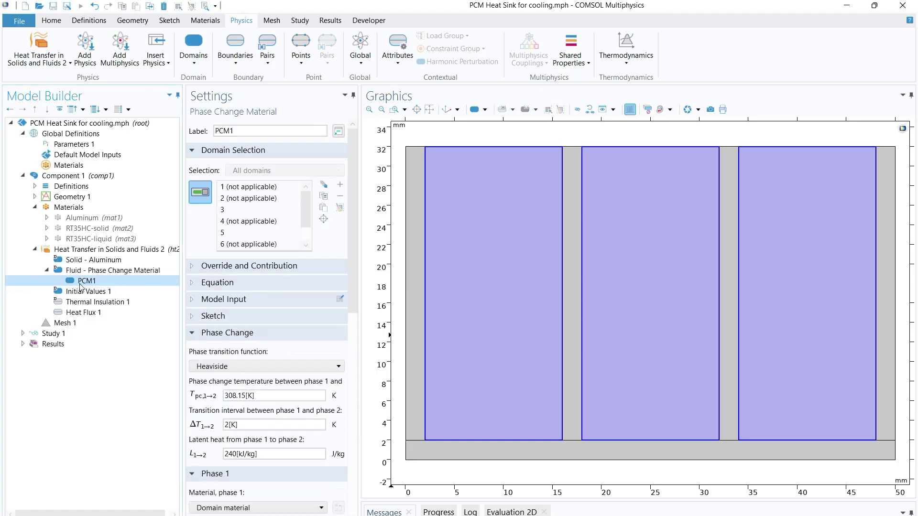
left_click(83, 285)
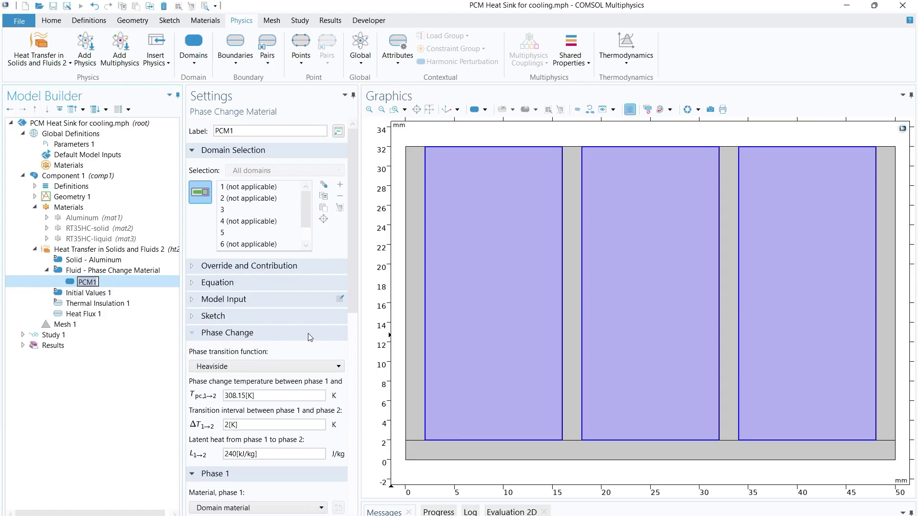
key("Return")
left_click(139, 290)
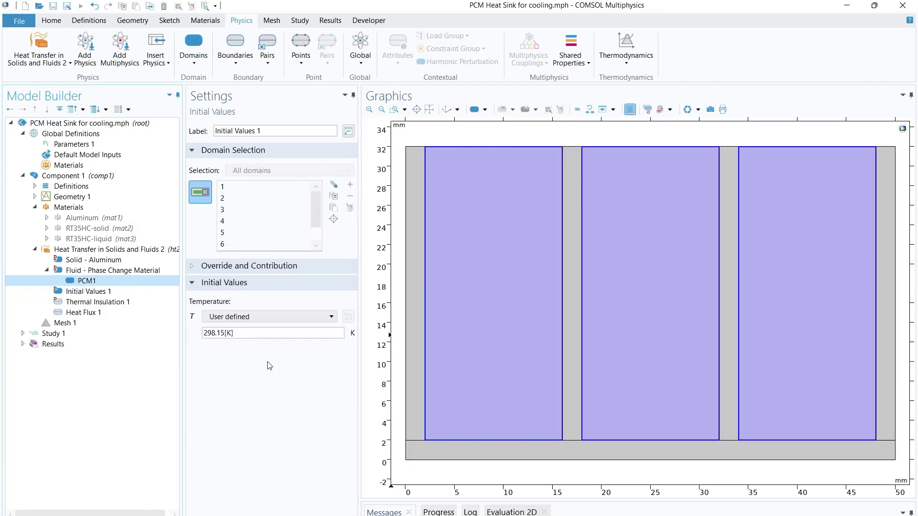
key("Up")
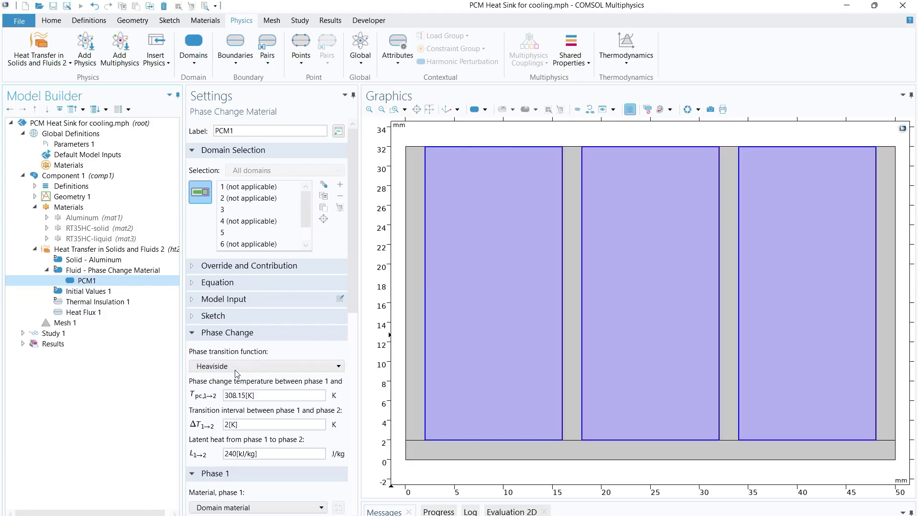
Examine PCM1's phase transition sketch in a widened settings area, along with its phase change temperature, transition interval and latent heat
left_click(240, 318)
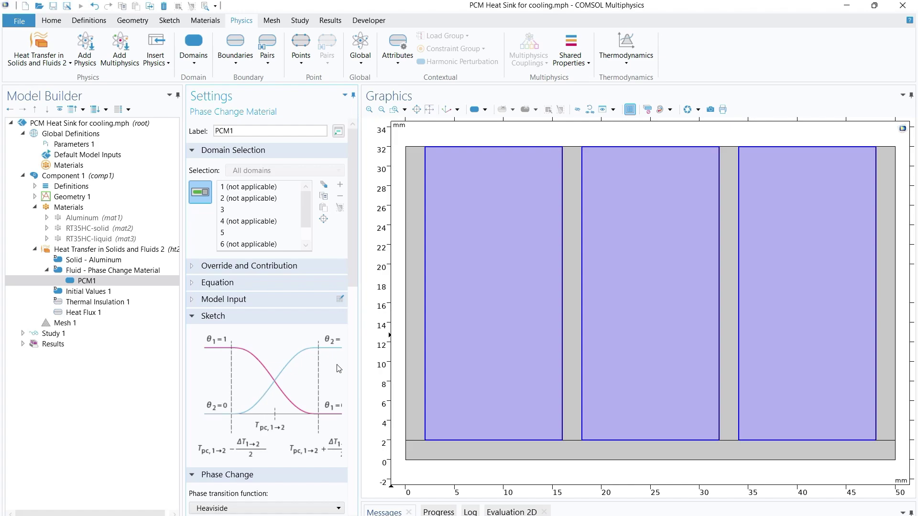
left_click_drag(358, 388, 395, 391)
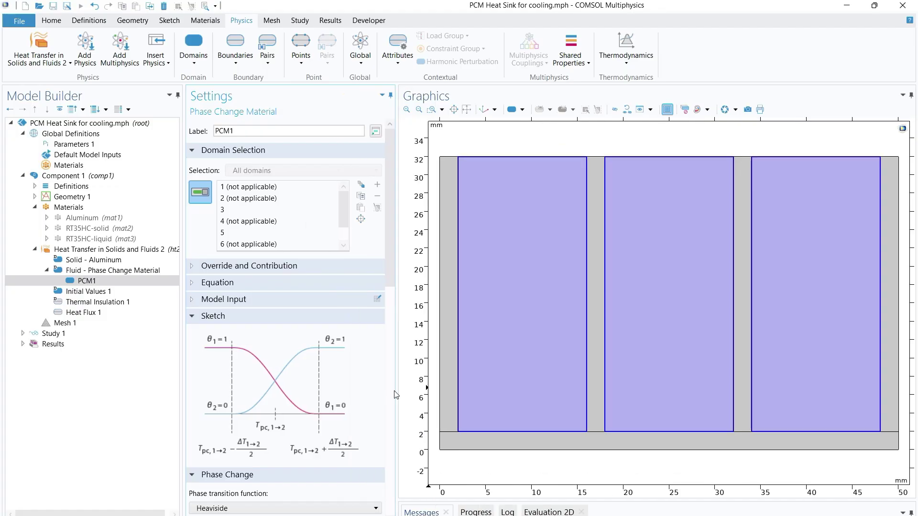
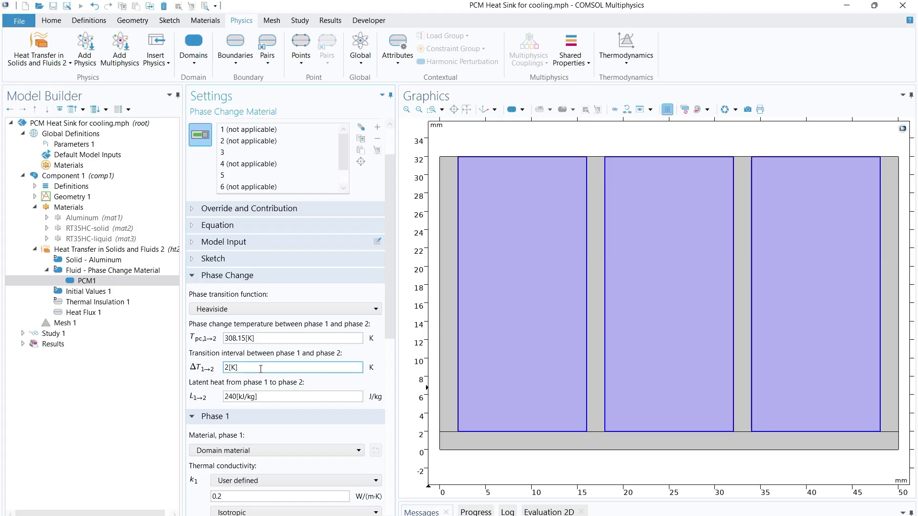
scroll(258, 359, "down", 1)
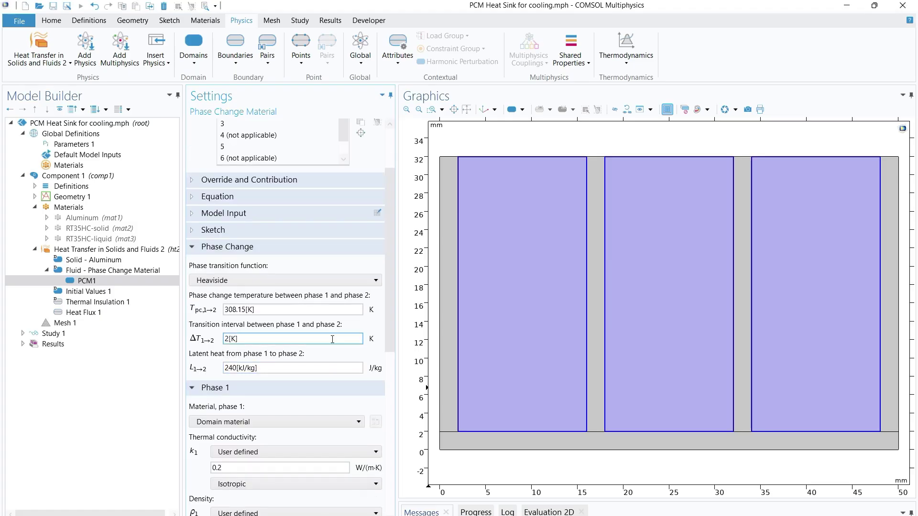
scroll(239, 345, "down", 1)
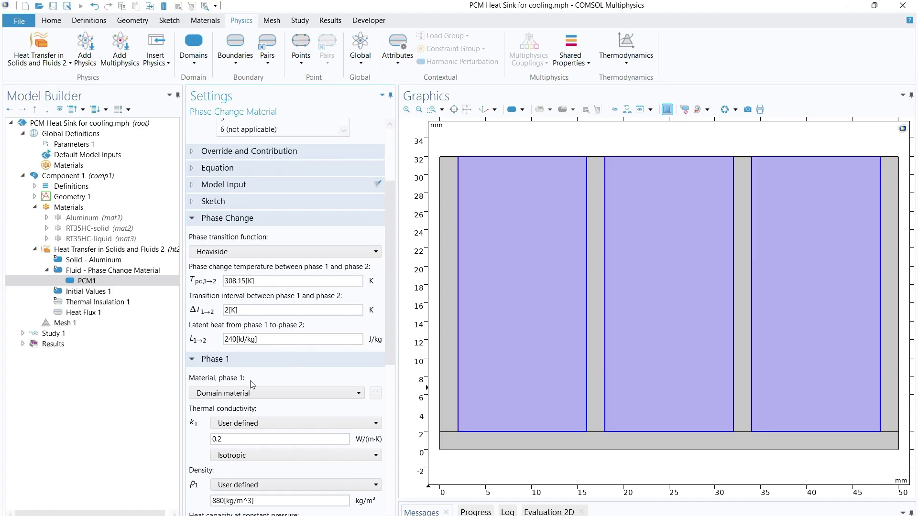
Review PCM1's Phase 1 material source, thermal conductivity, density, heat capacity and ratio of specific heats
scroll(252, 385, "down", 1)
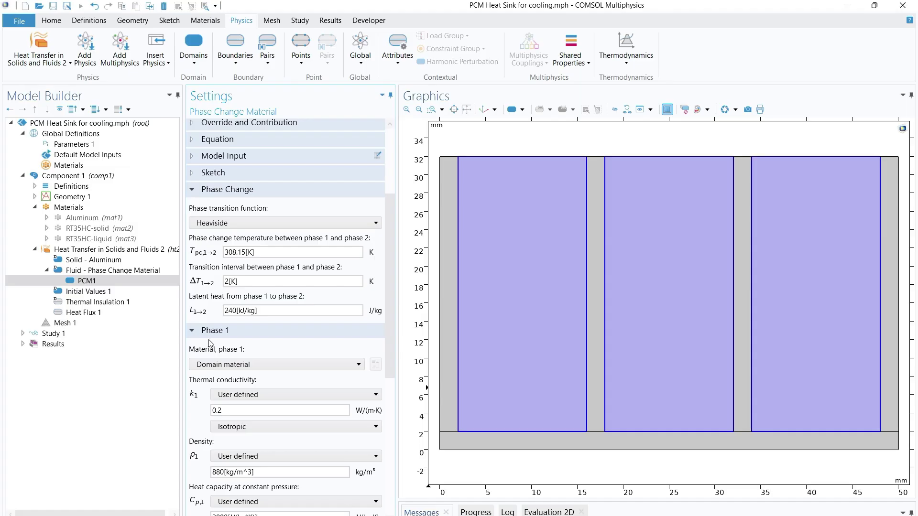
scroll(238, 352, "down", 1)
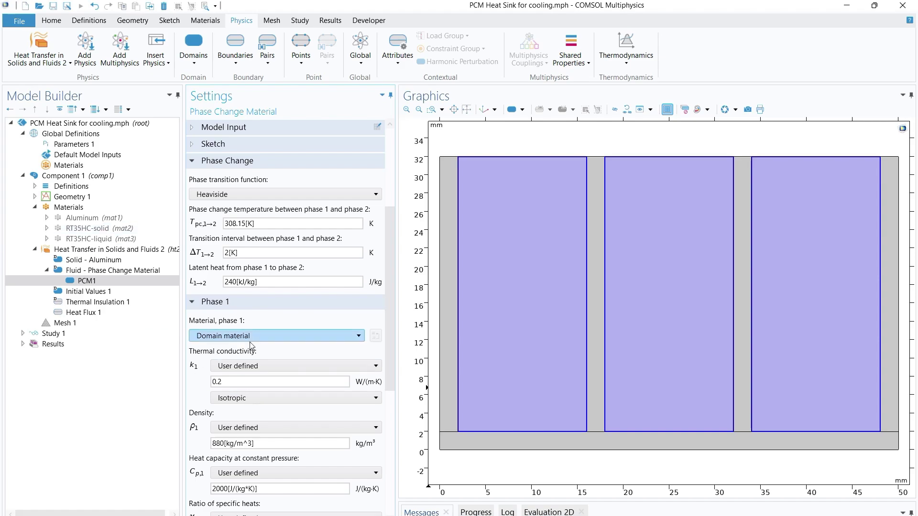
left_click(221, 382)
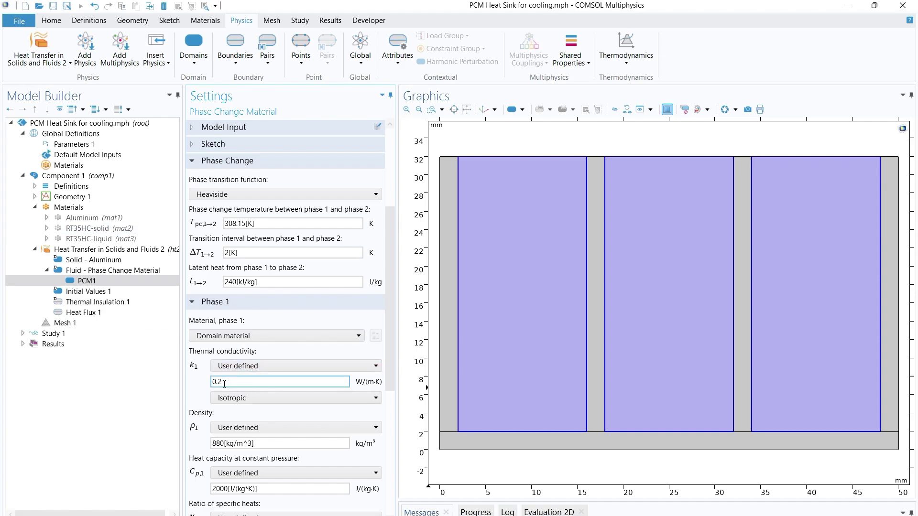
scroll(225, 389, "down", 1)
scroll(221, 435, "down", 1)
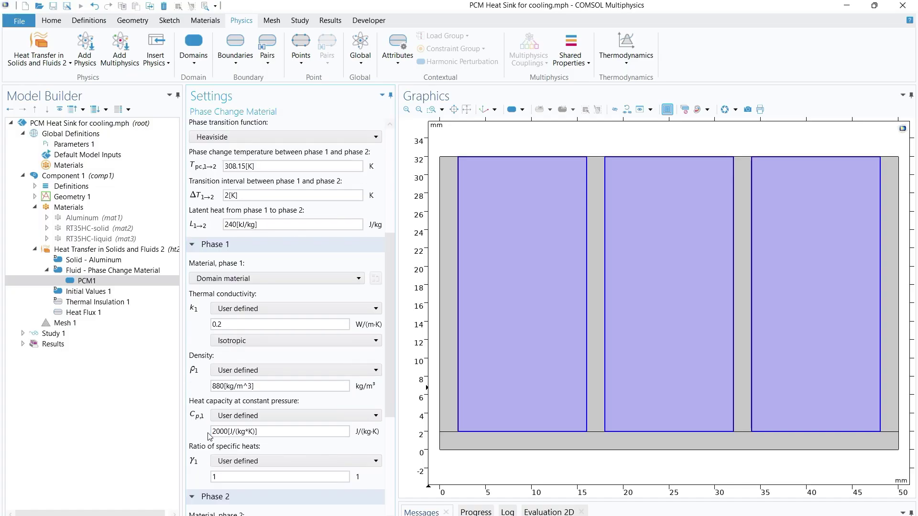
Review PCM1's Phase 2 material source, thermal conductivity, density, heat capacity and ratio of specific heats
scroll(236, 447, "down", 1)
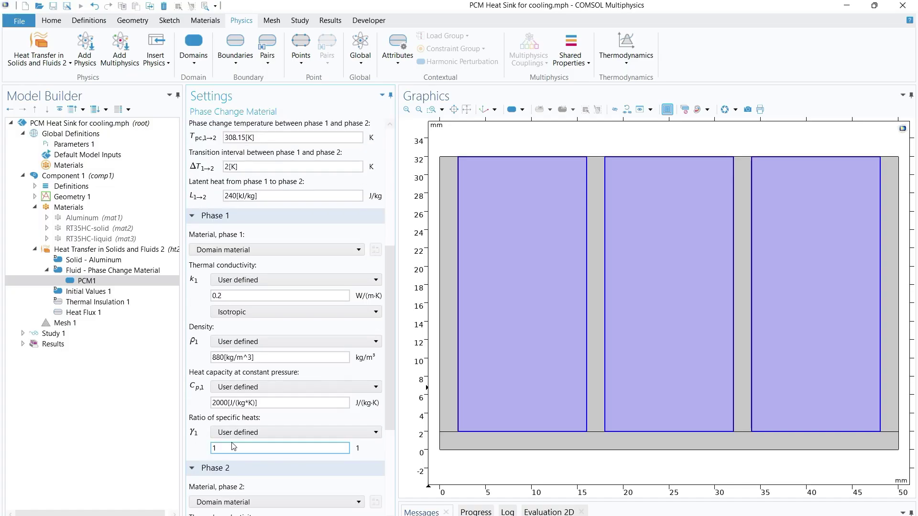
scroll(251, 450, "down", 1)
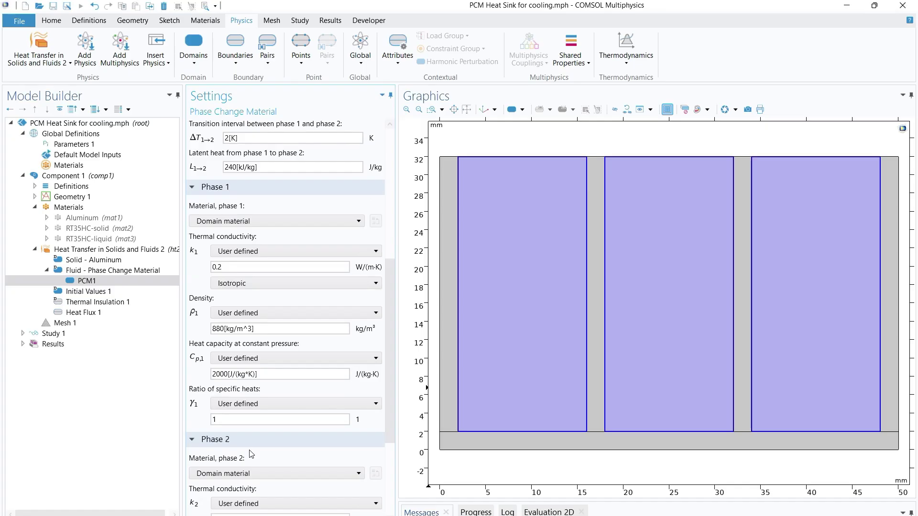
scroll(251, 453, "down", 1)
scroll(245, 427, "down", 1)
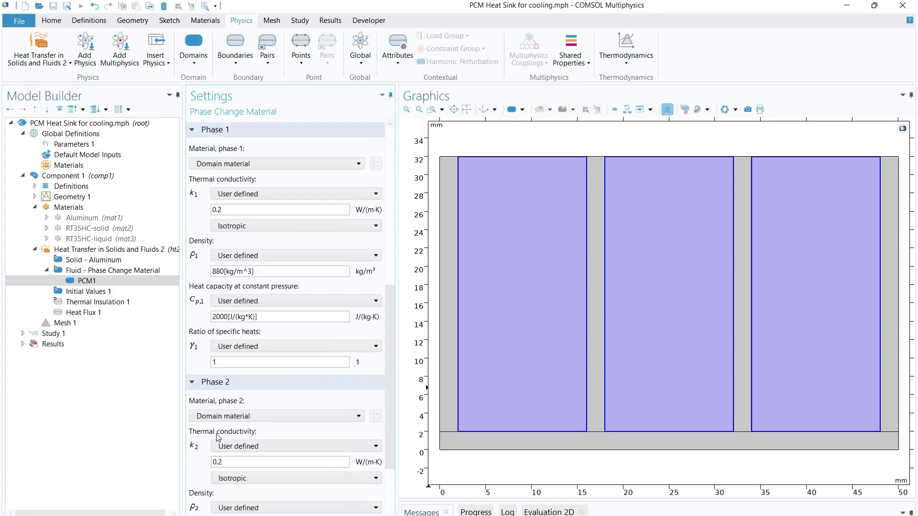
scroll(237, 445, "down", 1)
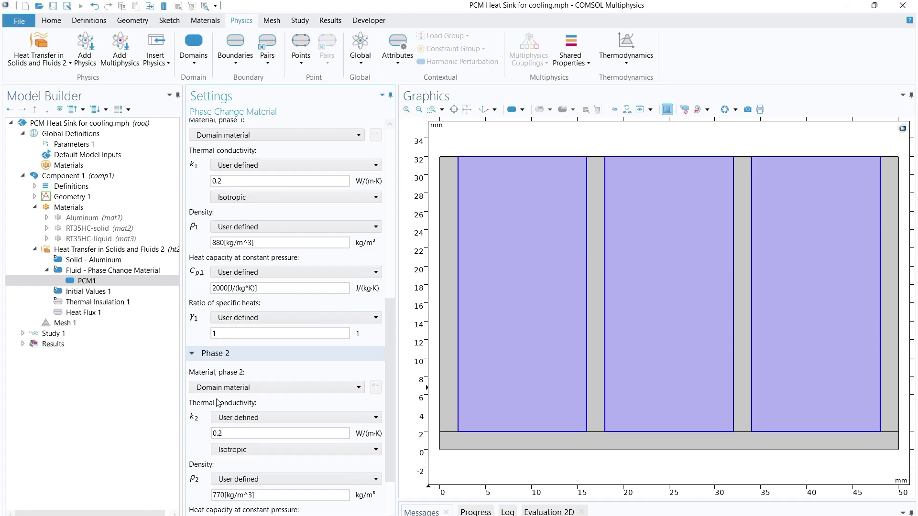
scroll(246, 425, "down", 1)
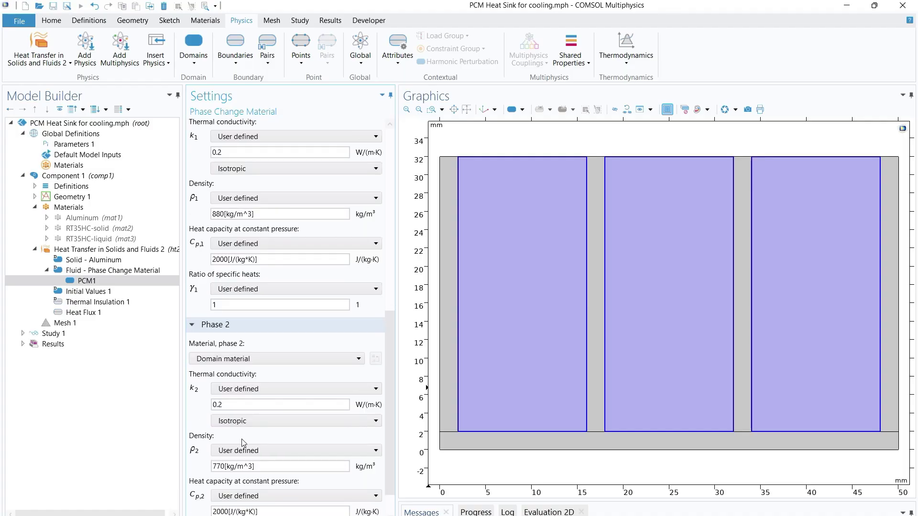
scroll(261, 446, "down", 2)
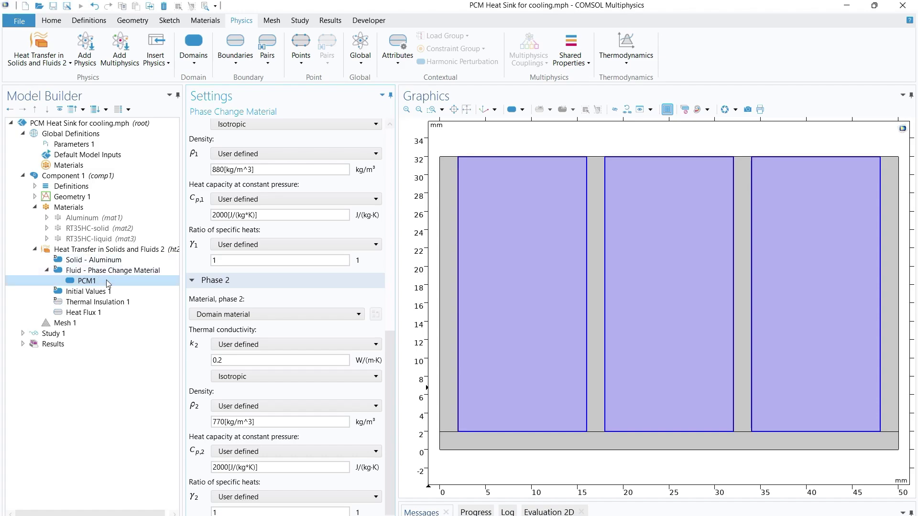
Check the Initial Values 1 temperature and the Thermal Insulation 1 boundaries, and open the Heat Flux 1 settings
left_click(110, 294)
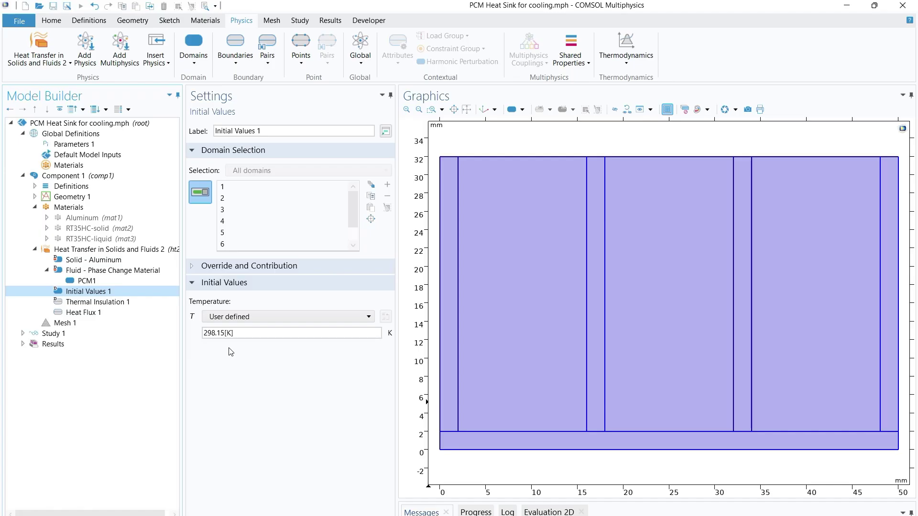
left_click(119, 305)
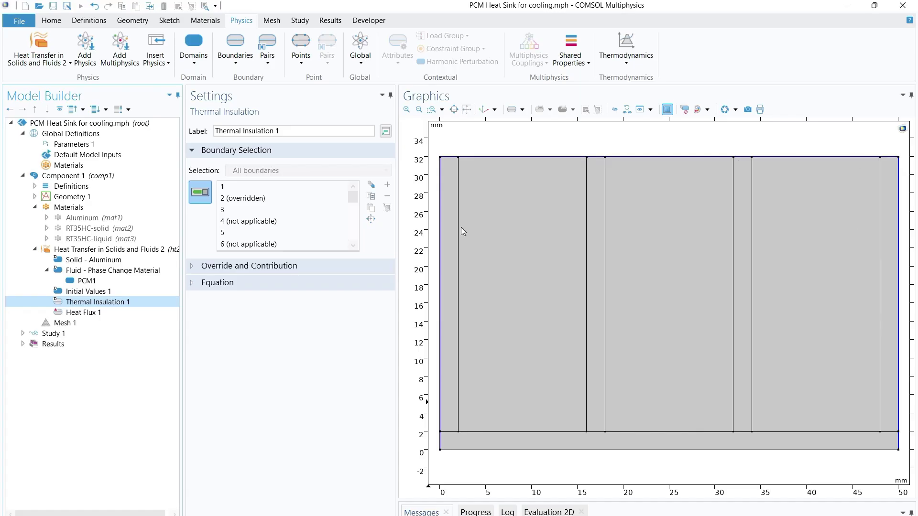
left_click(88, 313)
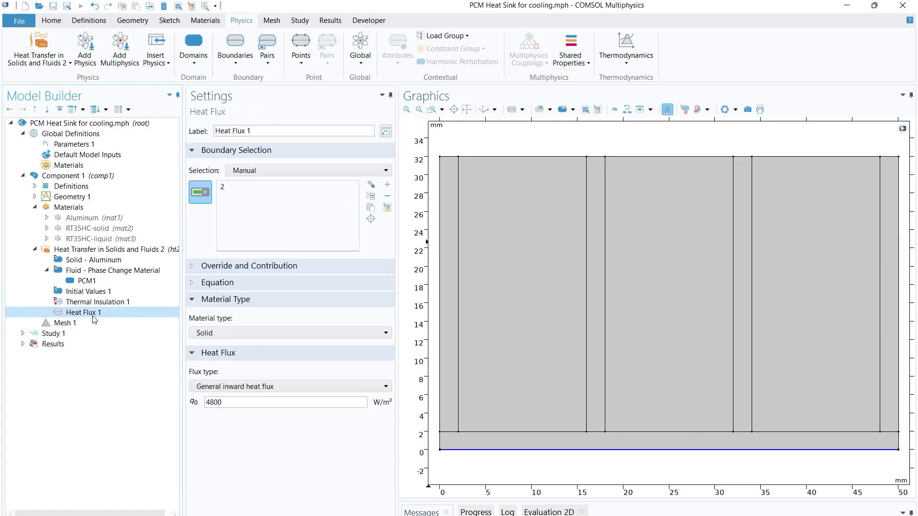
Examine Heat Flux 1's inward flux value and its flux type options, keeping General inward heat flux
left_click(90, 249)
right_click(89, 254)
left_click(214, 403)
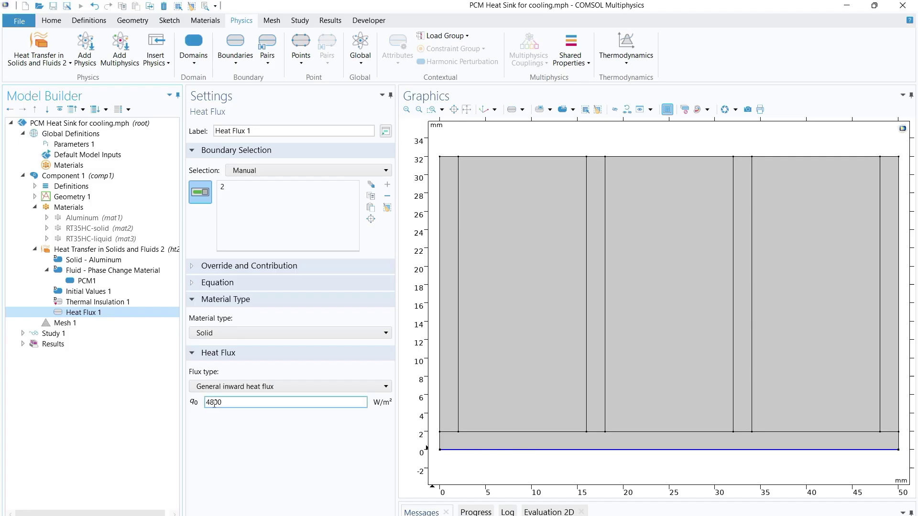
left_click(312, 449)
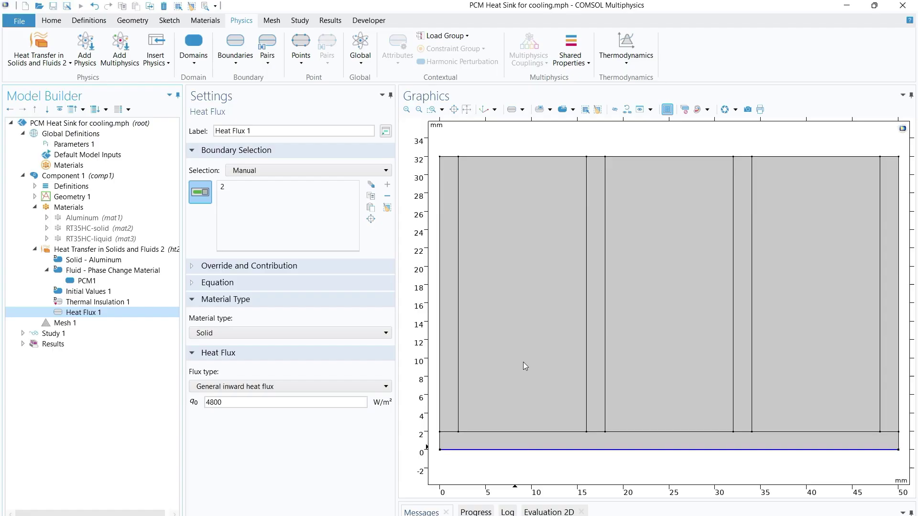
left_click(208, 386)
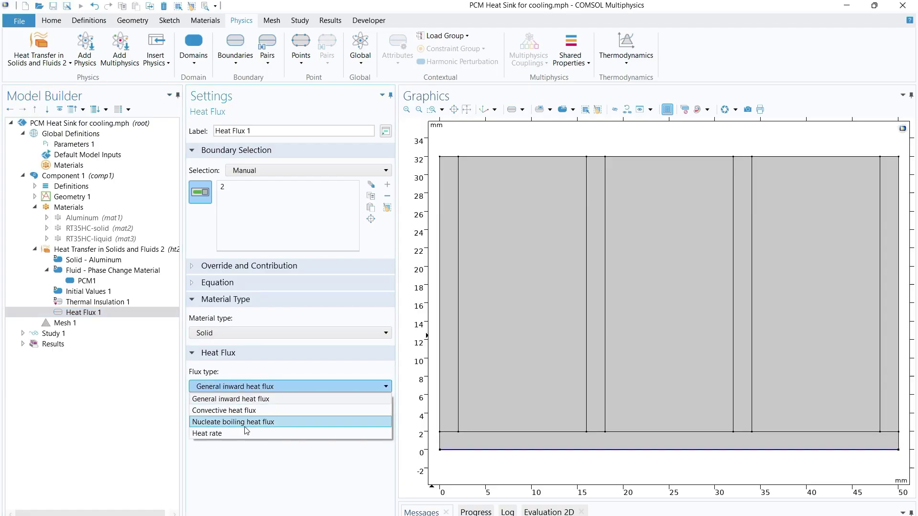
left_click(242, 400)
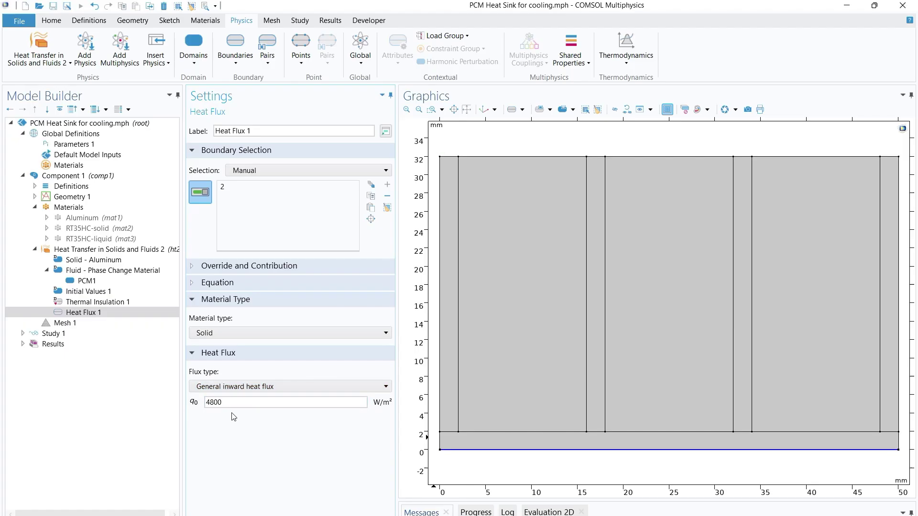
Inspect Mesh 1 and its physics-controlled element size options, keeping Extremely fine
left_click(78, 323)
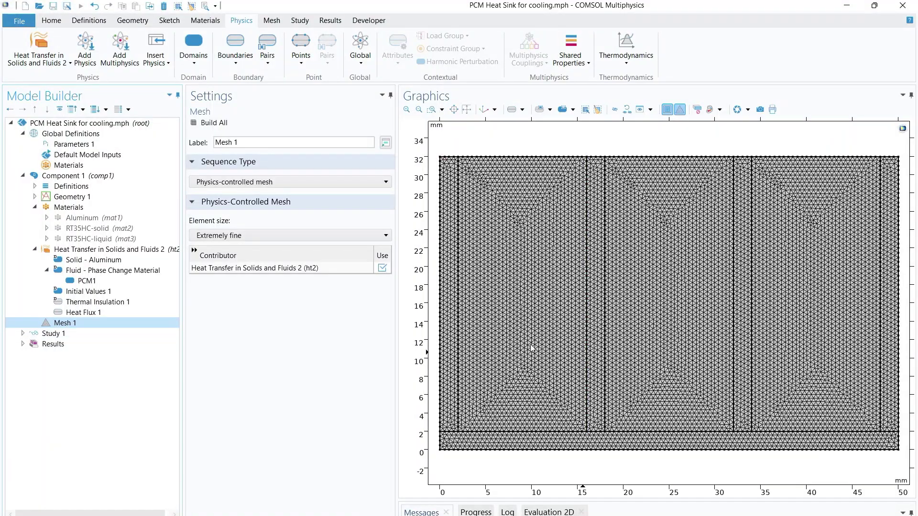
left_click(221, 237)
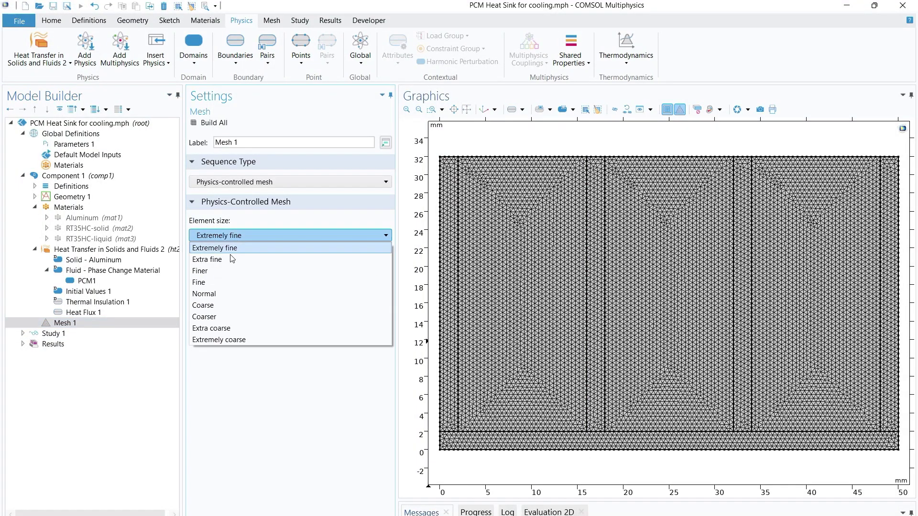
left_click(232, 368)
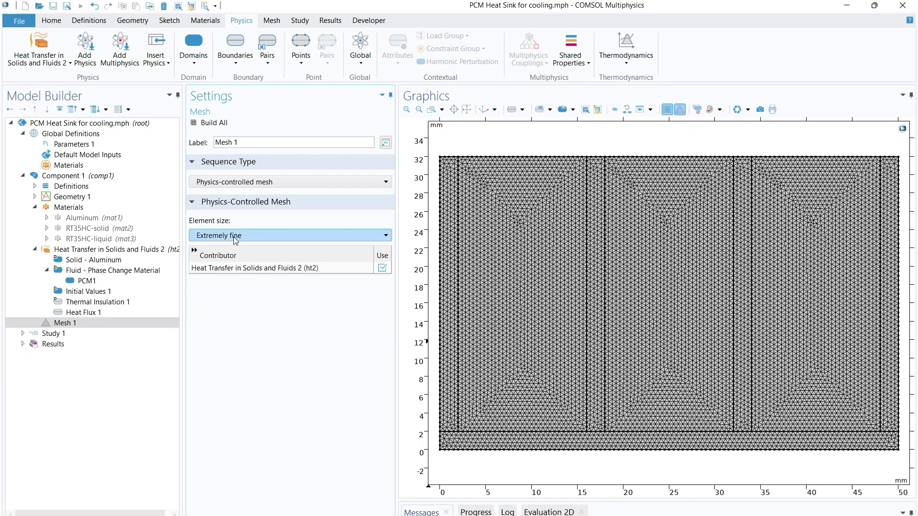
left_click(75, 325)
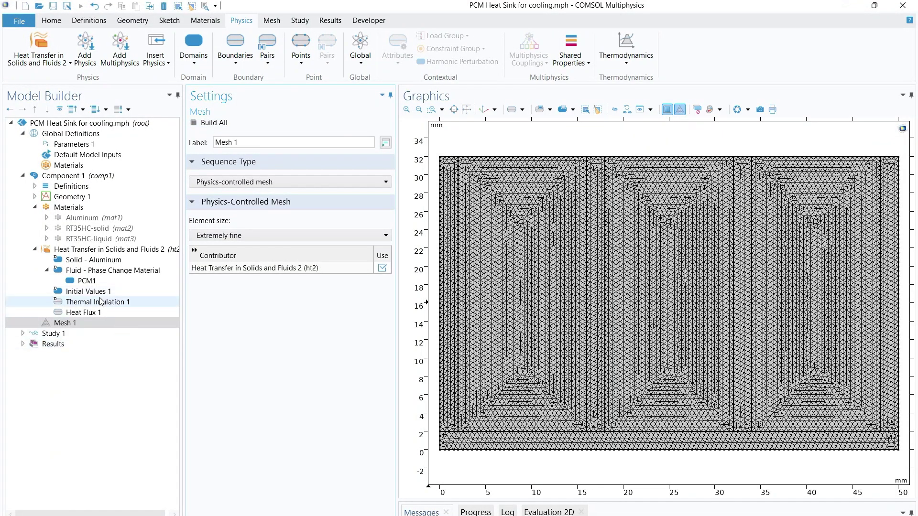
Expand Study 1 and look through the study types available for adding, without adding one
left_click(22, 334)
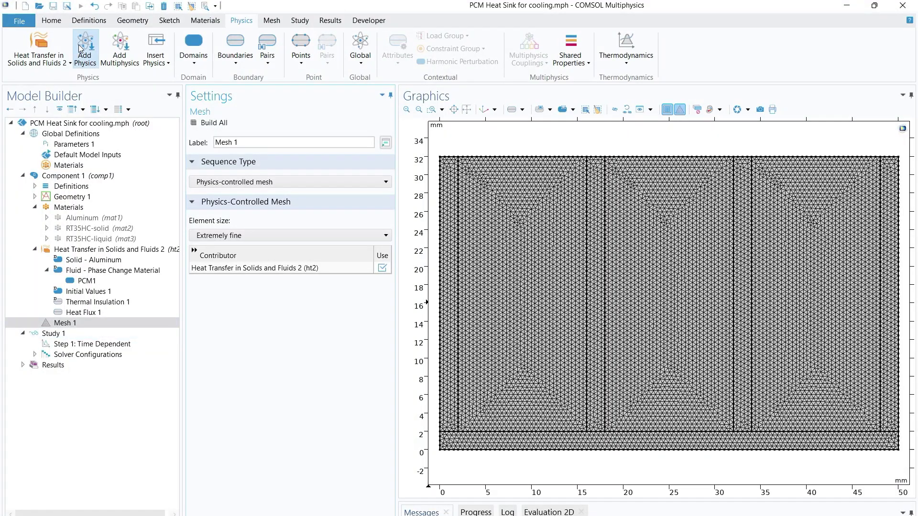
left_click(300, 21)
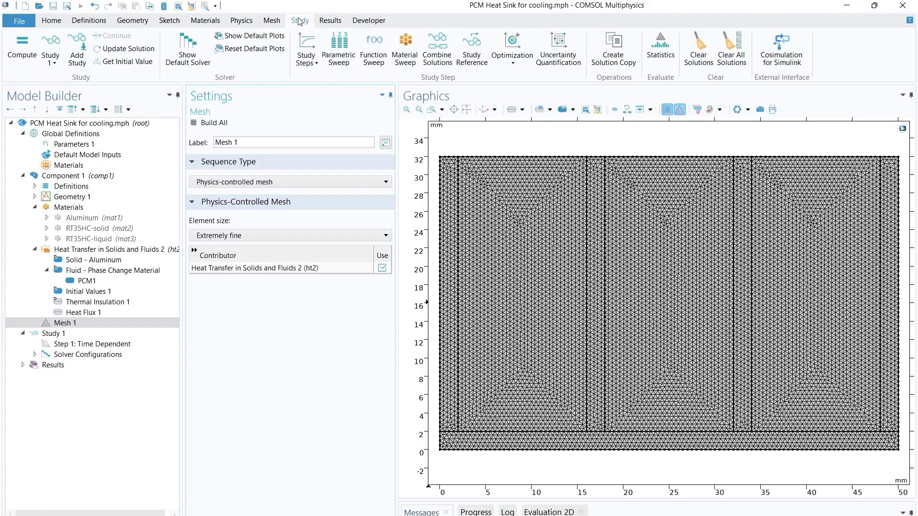
left_click(77, 56)
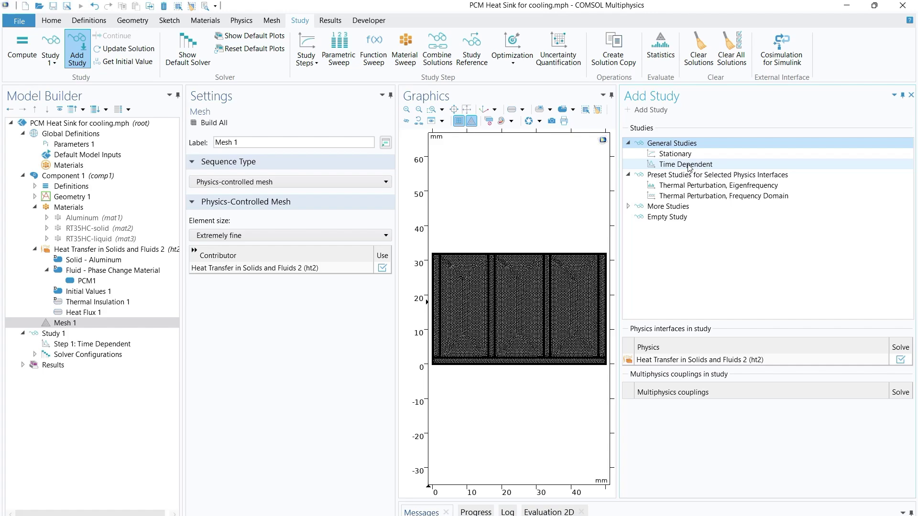
left_click(912, 95)
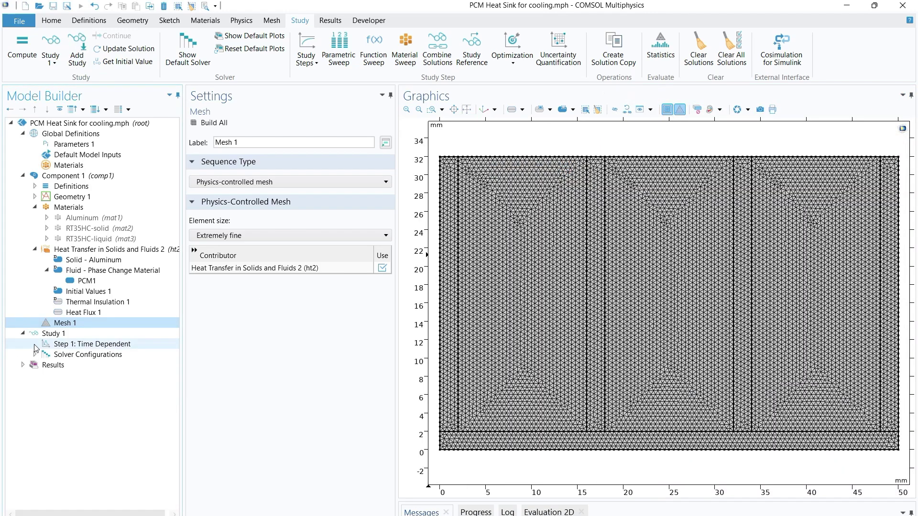
Review the Time Dependent step's output times, tolerance and time unit options, keeping minutes as the unit
left_click(83, 344)
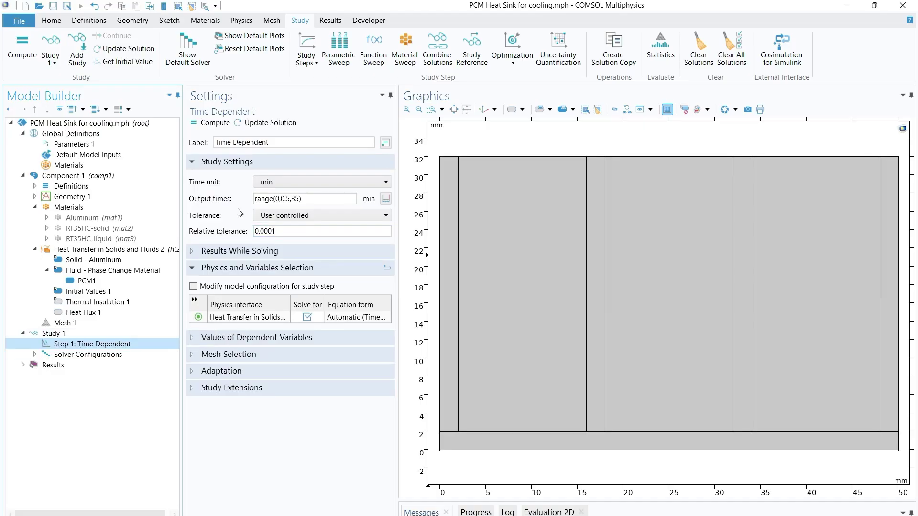
left_click(285, 181)
left_click(302, 203)
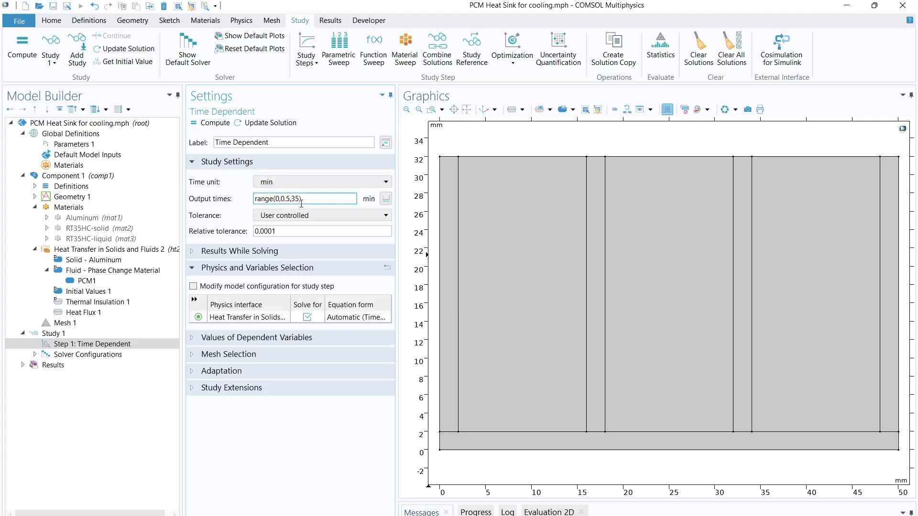
left_click(274, 187)
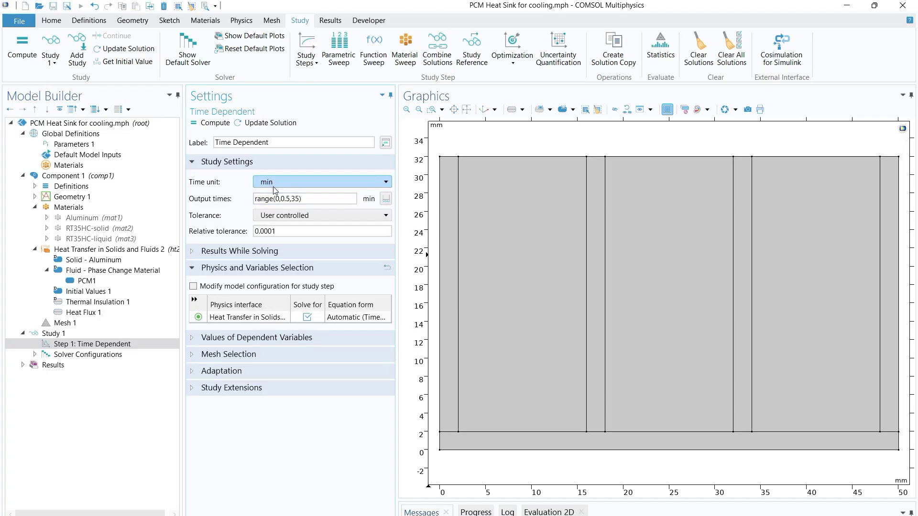
left_click(275, 181)
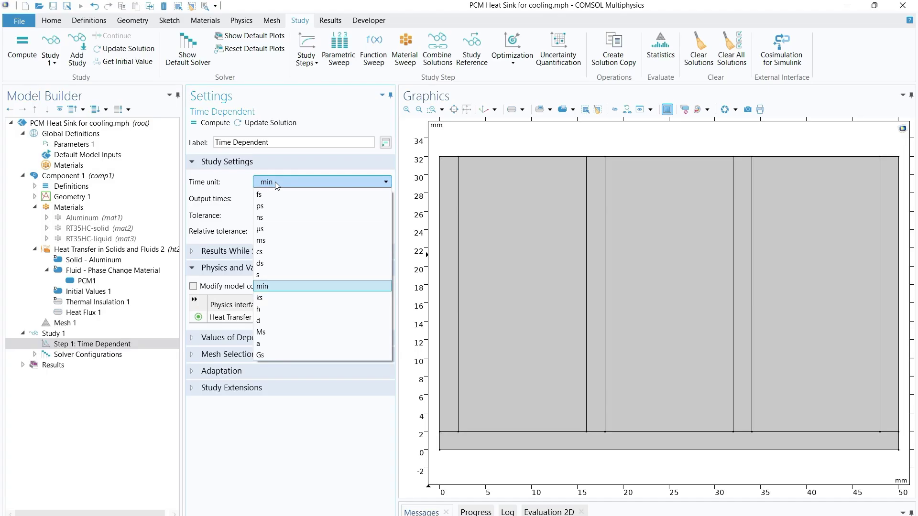
left_click(259, 287)
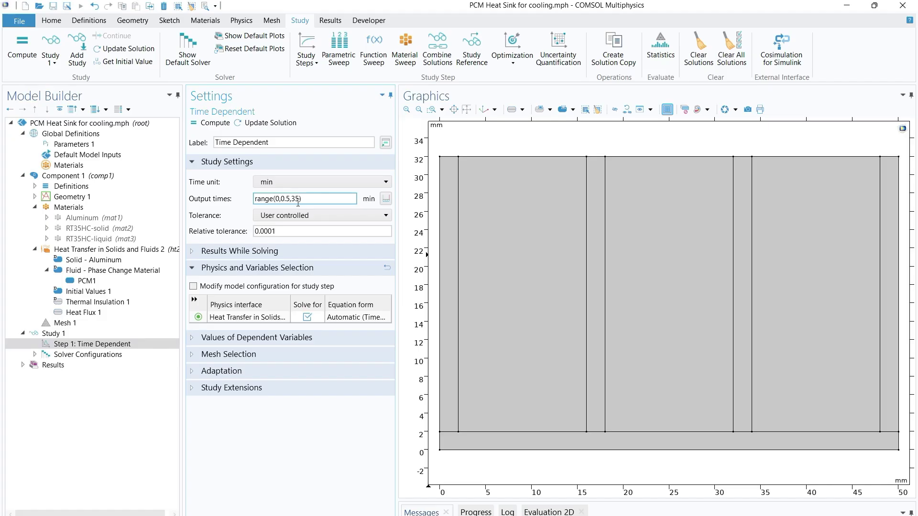
left_click(317, 214)
Replace the Time Dependent output times with a range from 0 to 30 min in 0.5 min steps
left_click(386, 200)
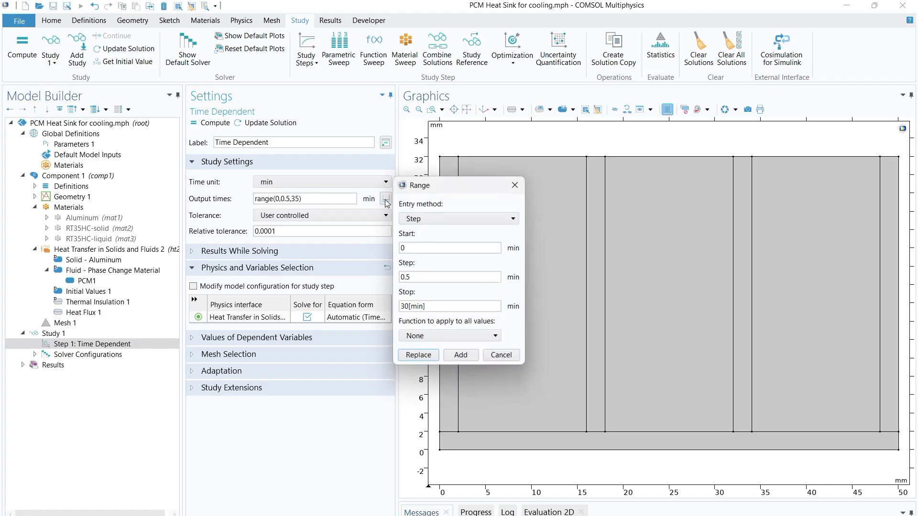
left_click_drag(422, 252, 393, 254)
left_click(427, 307)
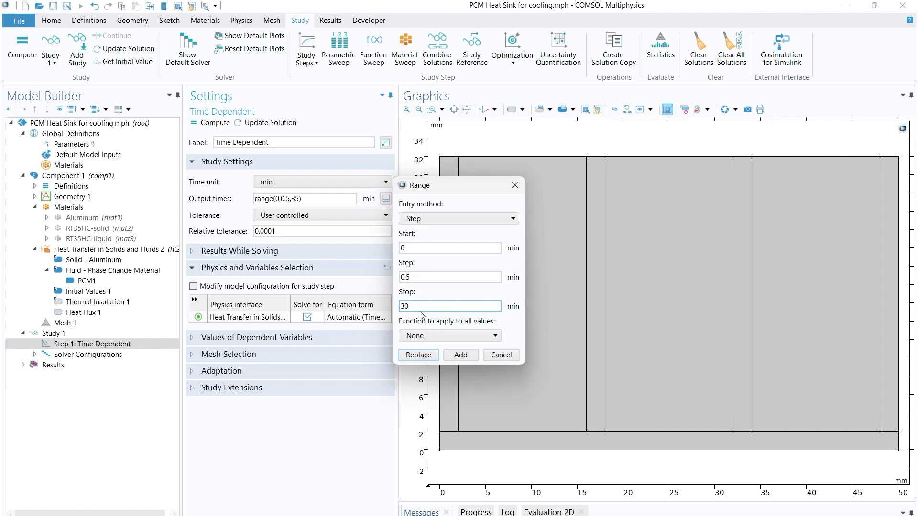
left_click(414, 282)
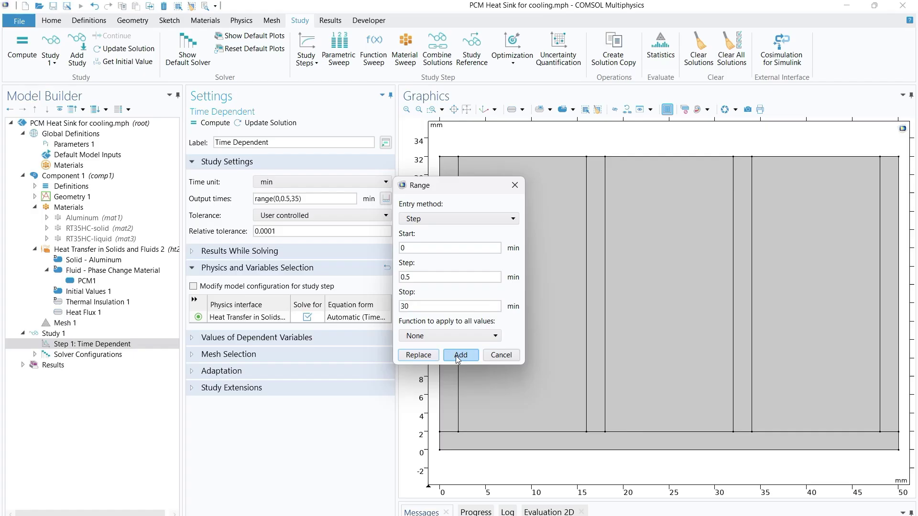
left_click(420, 361)
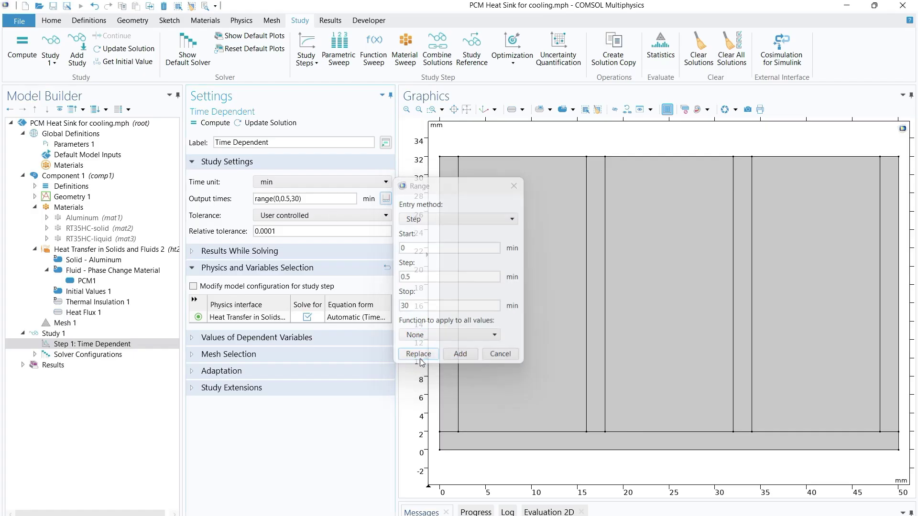
Set the stop value of the output times range to 35 min, replacing the existing range
left_click(386, 199)
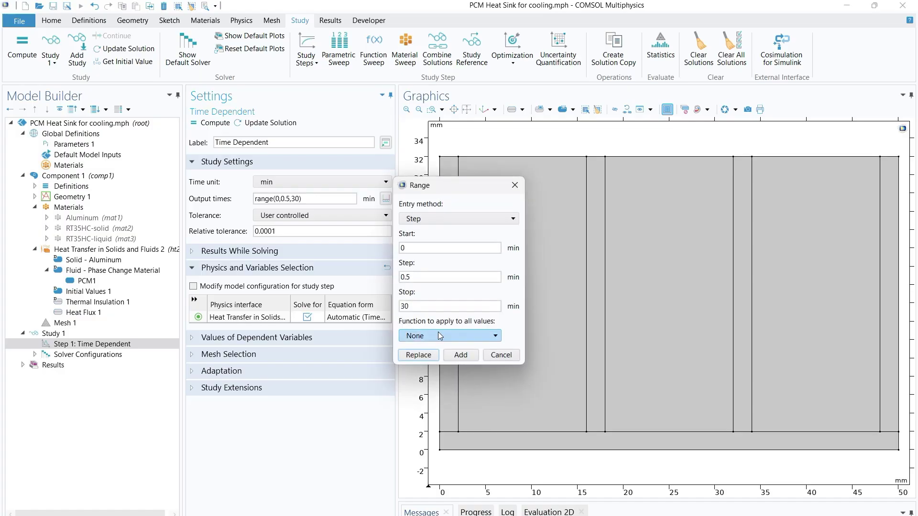
left_click(422, 306)
type("35")
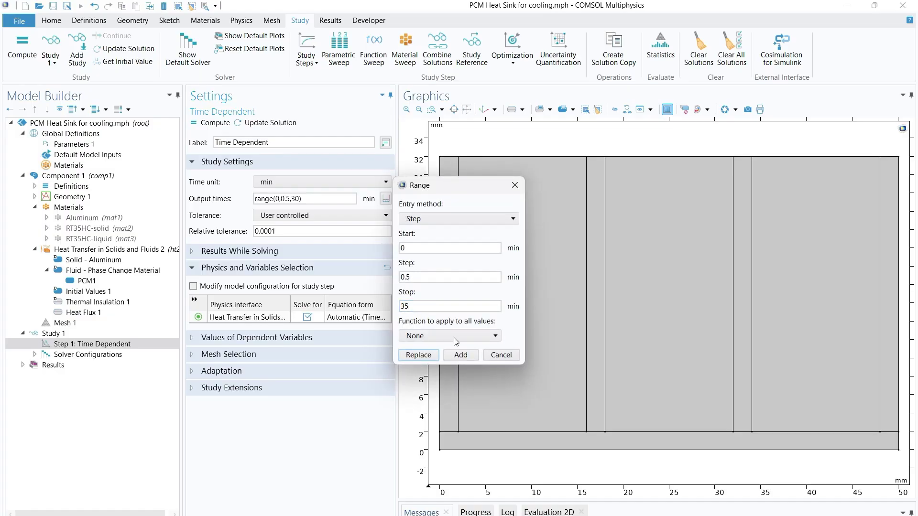
left_click(418, 355)
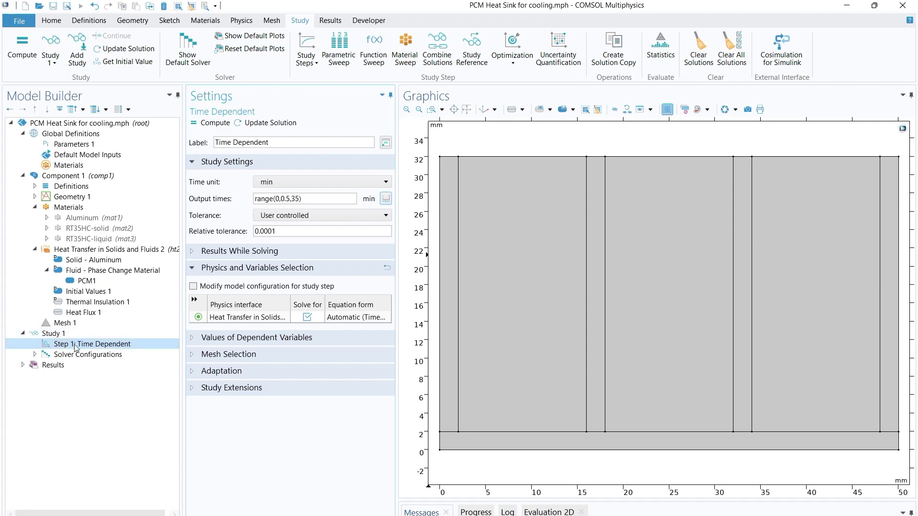
Check Study 1's general settings and last computation time, and expand the Results node
left_click(52, 334)
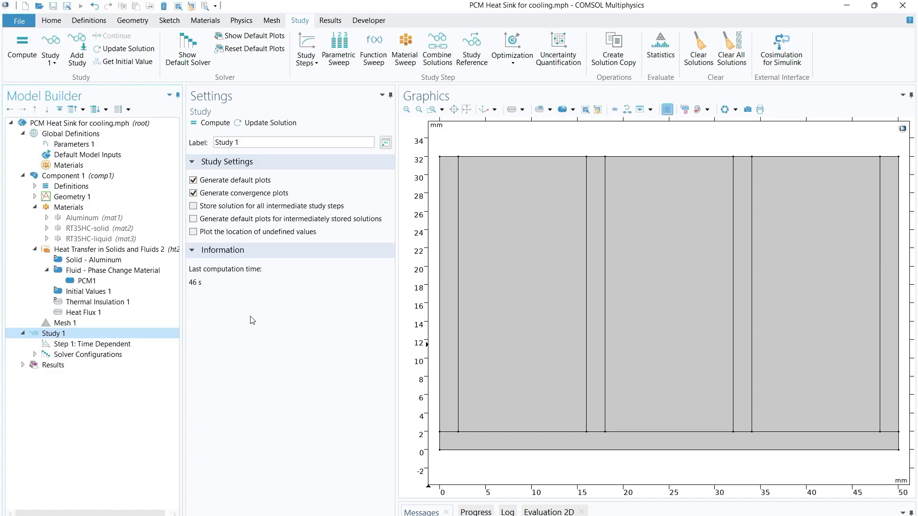
left_click(23, 366)
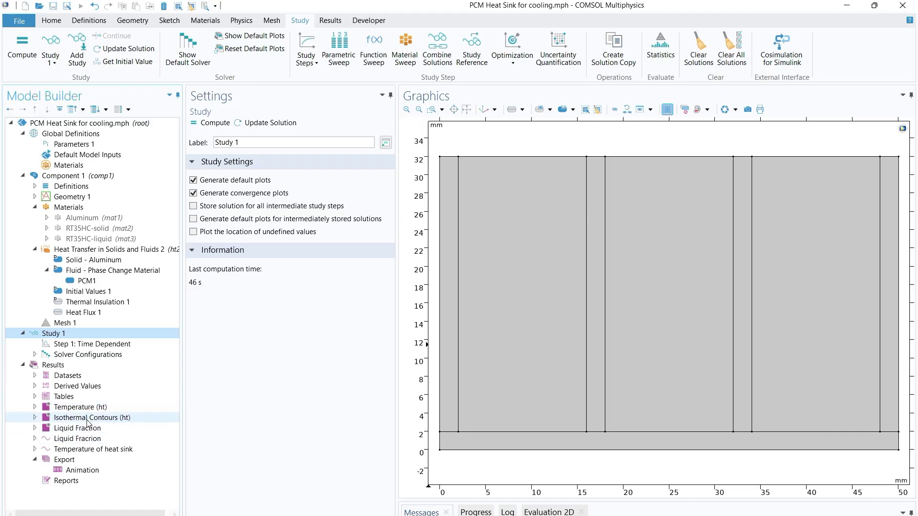
Expand the Derived Values node and look through the average evaluation types it offers, including Surface Average
left_click(35, 386)
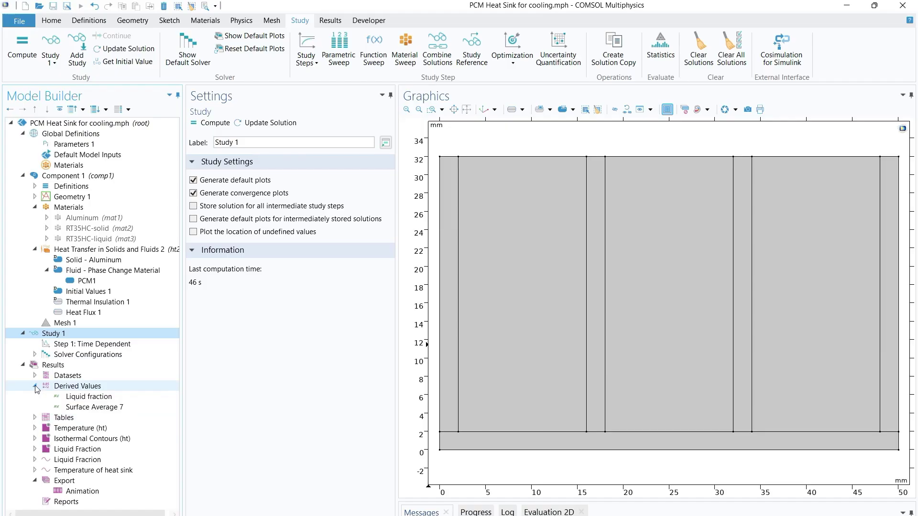
left_click(69, 388)
right_click(69, 388)
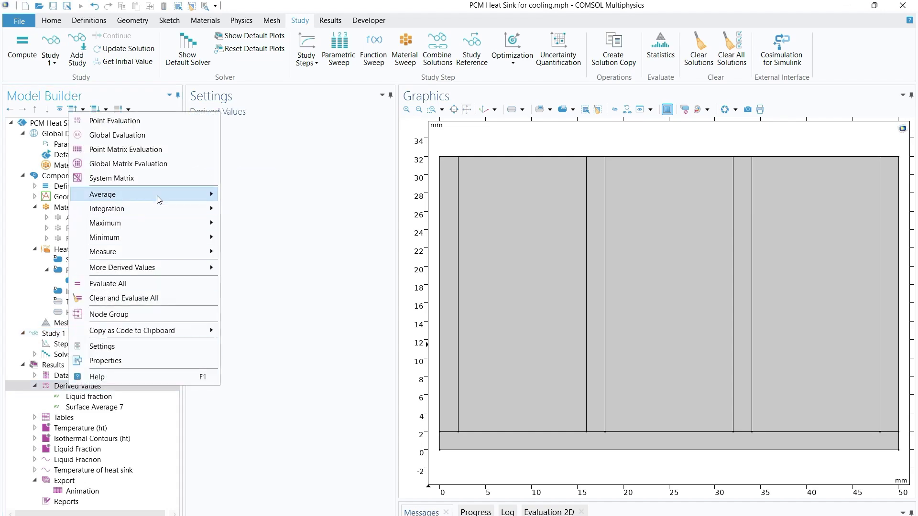
mouse_move(157, 196)
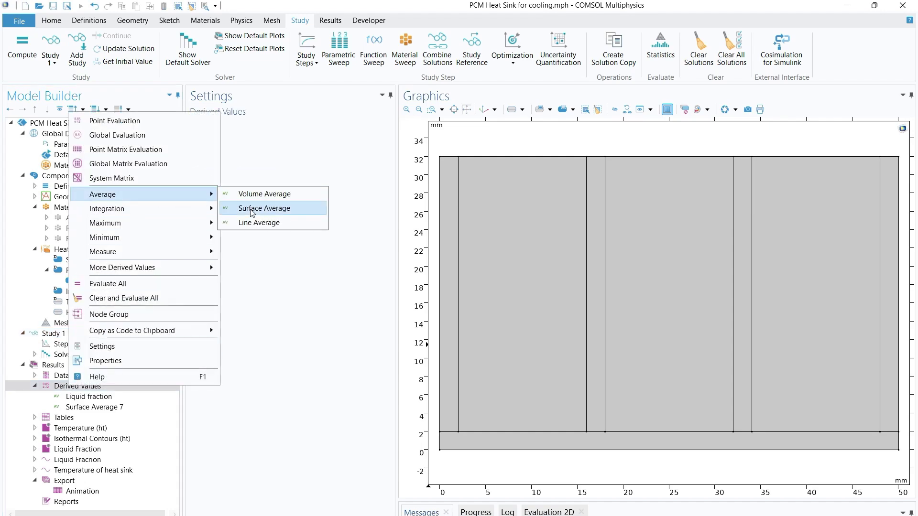
key("Escape")
key("Escape")
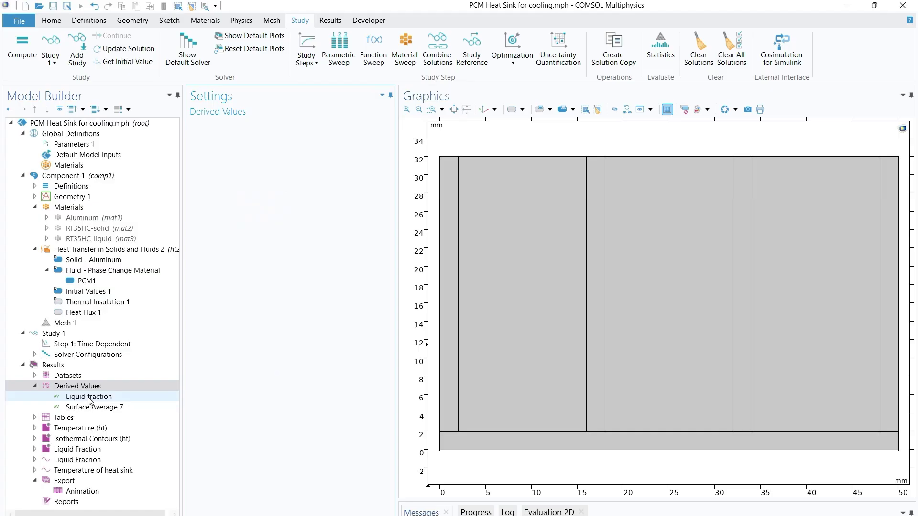
Open the Liquid fraction surface average and check each of its selected domains 3, 5 and 7
left_click(89, 398)
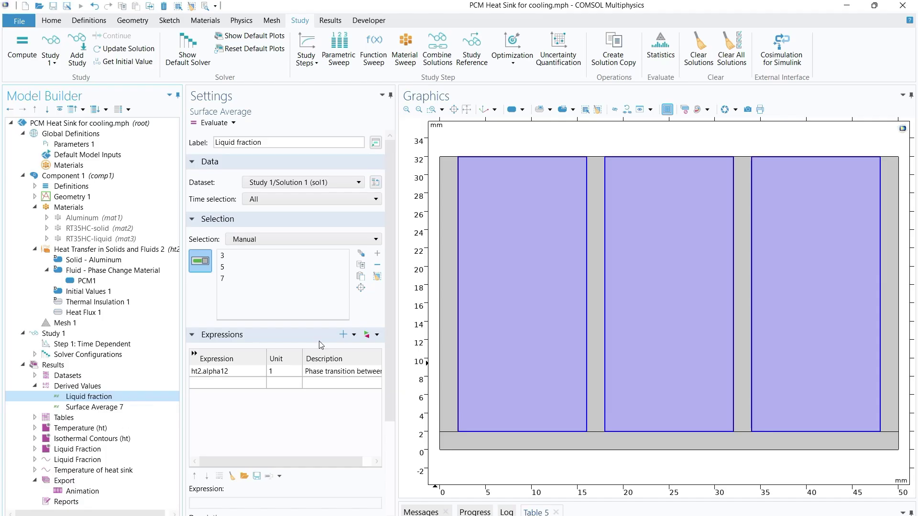
left_click(262, 143)
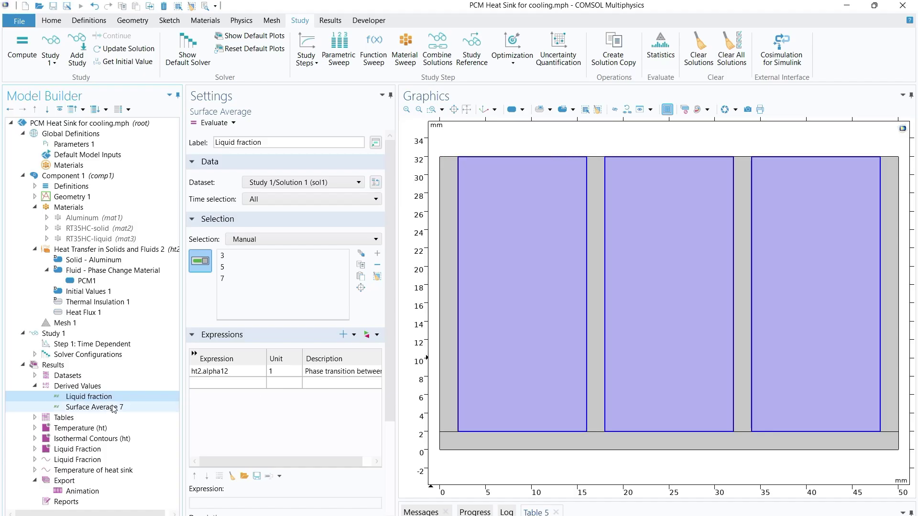
left_click(234, 256)
left_click(232, 267)
left_click(229, 278)
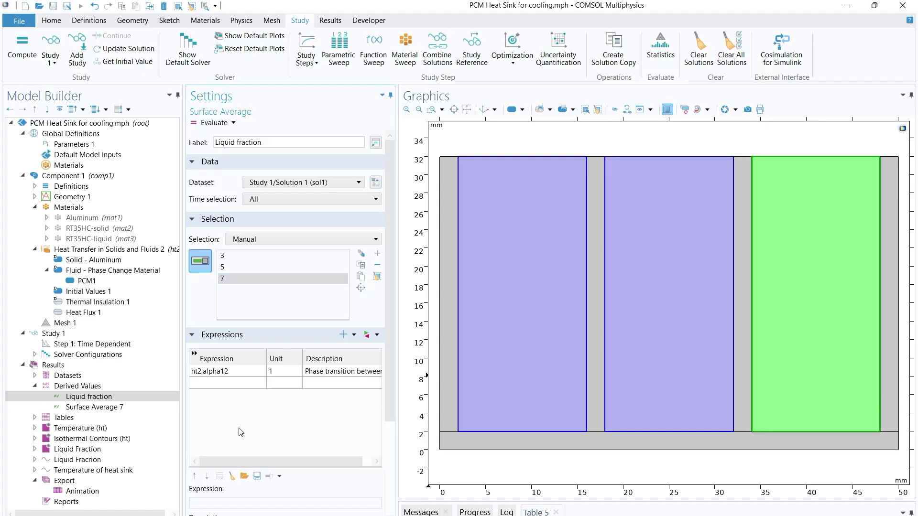
Locate the phase transition variable ht2.alpha12 among the Phase change expressions of Heat Transfer in Solids and Fluids 2, leaving the expression as is
left_click(378, 338)
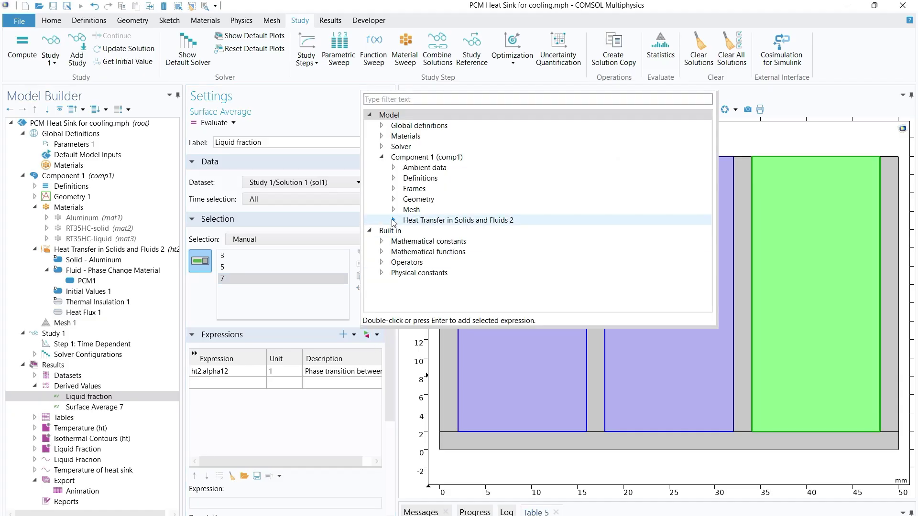
left_click(393, 221)
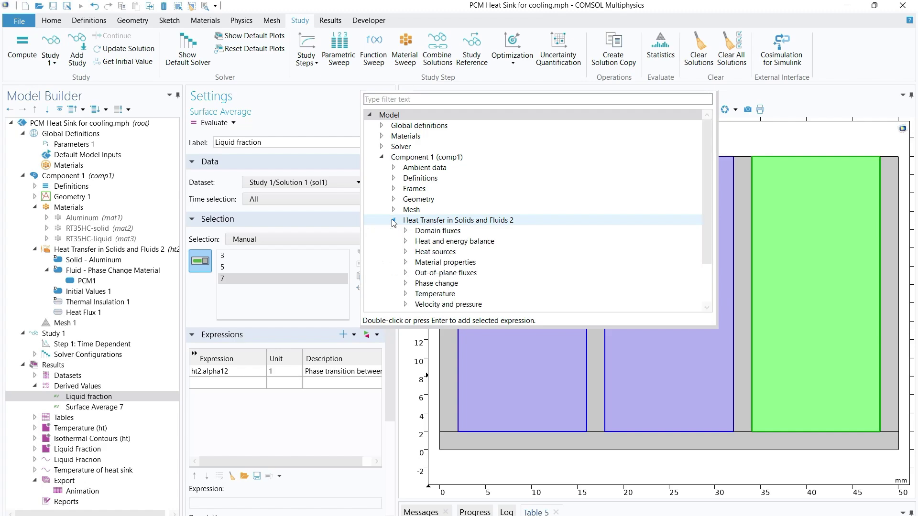
left_click(405, 283)
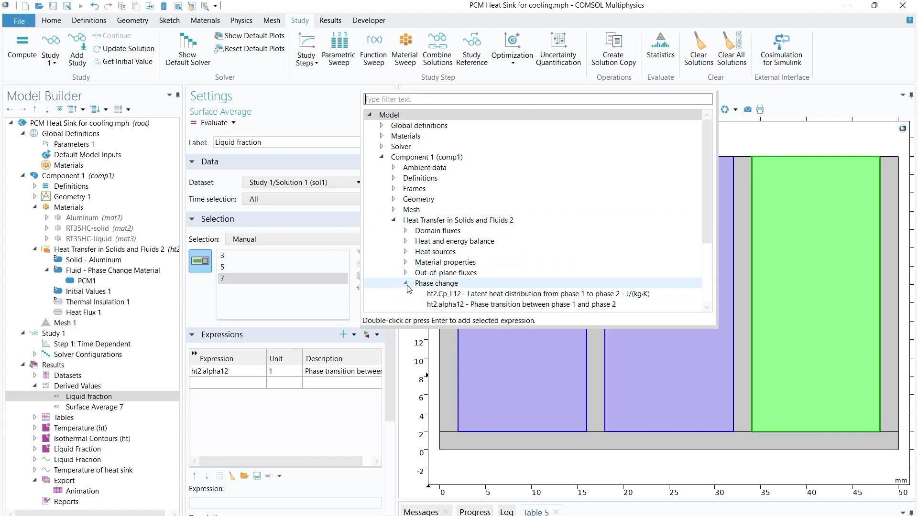
scroll(466, 292, "down", 1)
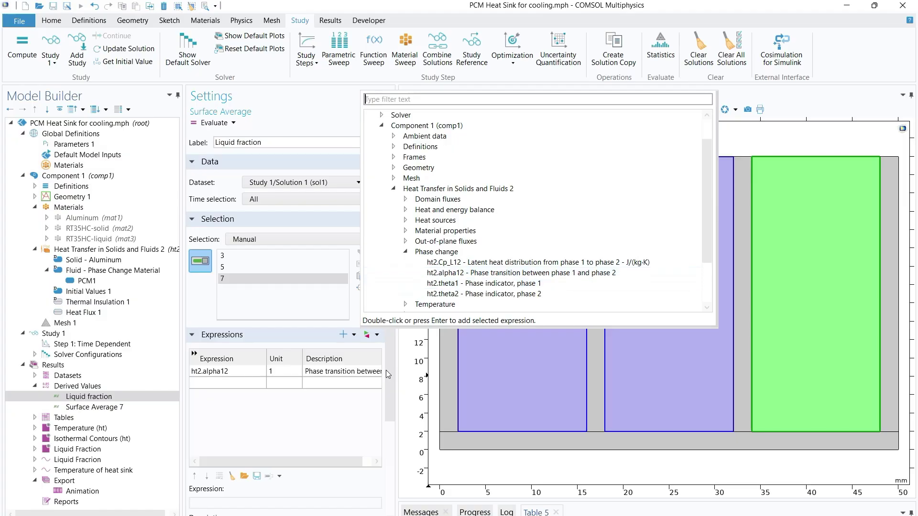
left_click(315, 418)
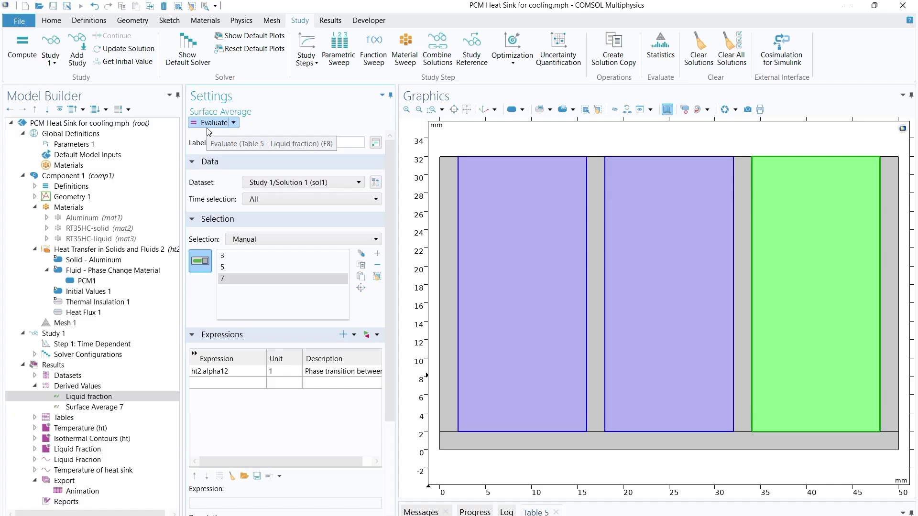
Expand the Tables node and examine the time and phase transition values in Table 5, enlarging the table area temporarily
left_click(35, 419)
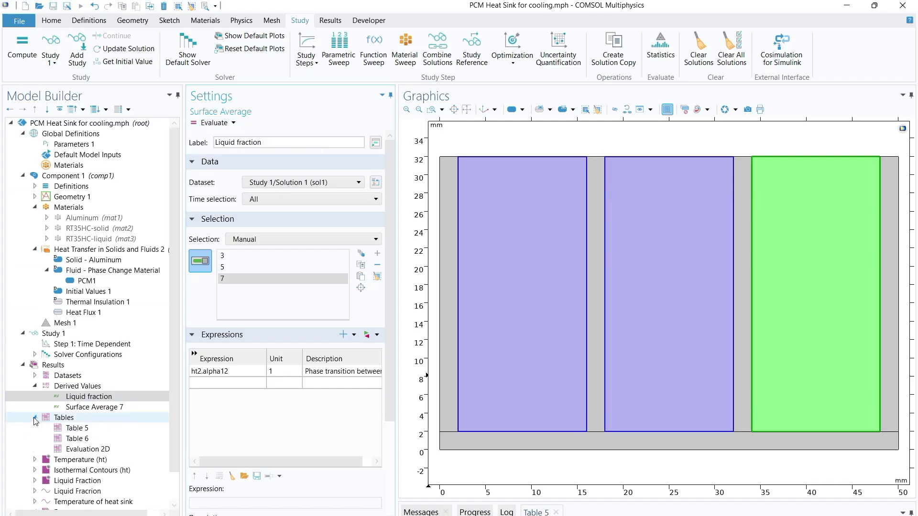
left_click(86, 430)
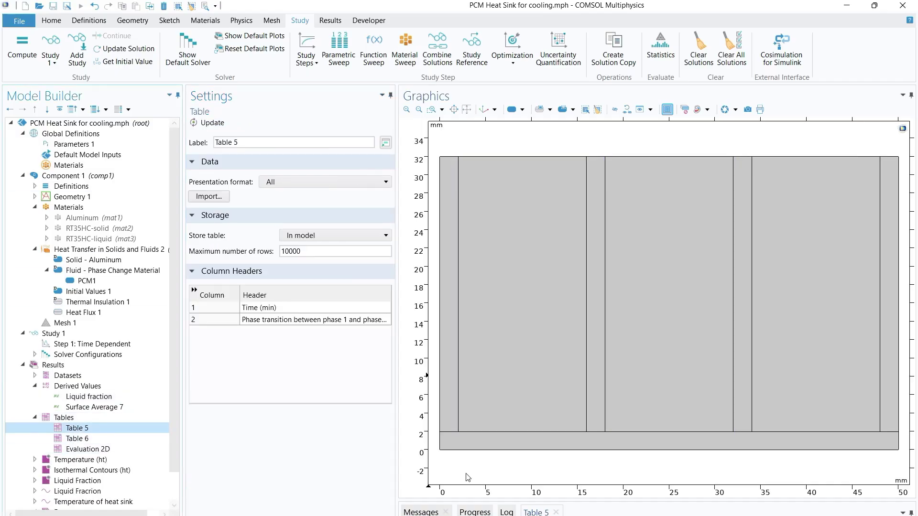
left_click_drag(526, 502, 537, 268)
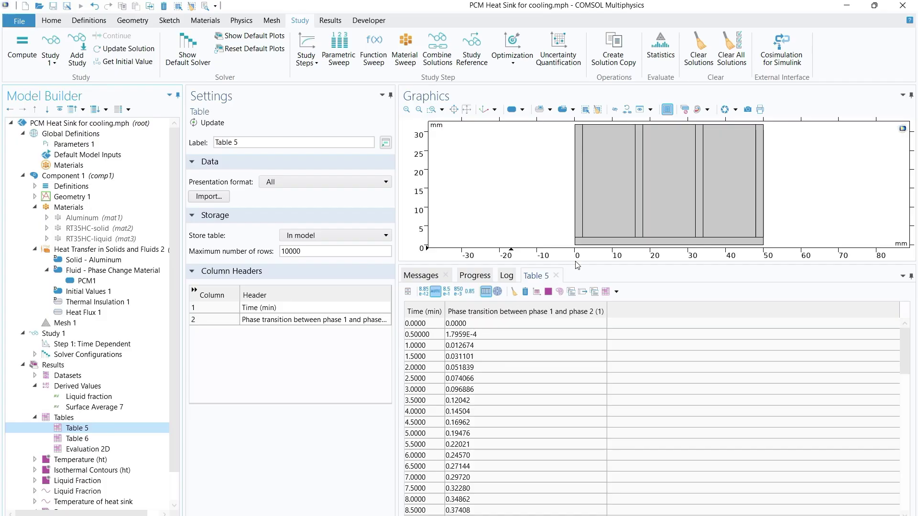
left_click_drag(575, 262, 566, 439)
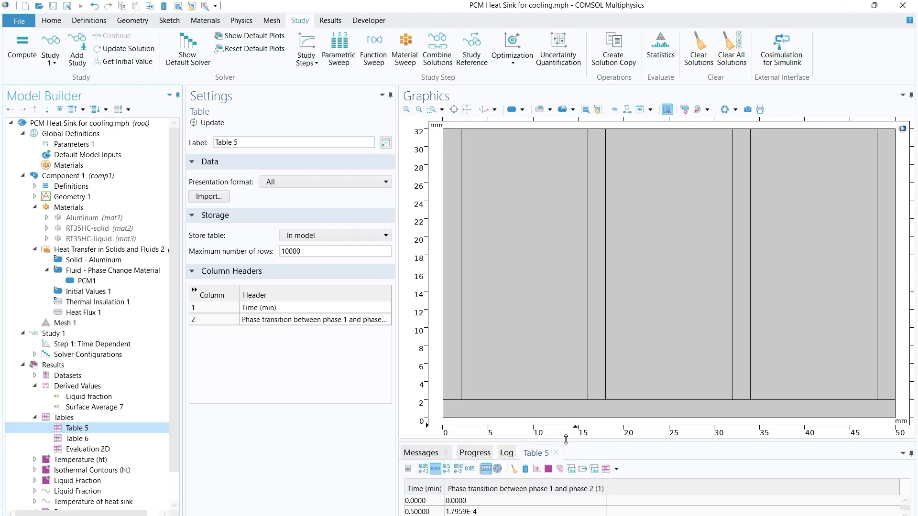
Review the Surface Average 7 settings for the aluminum domains and the average types offered under Derived Values
left_click(100, 410)
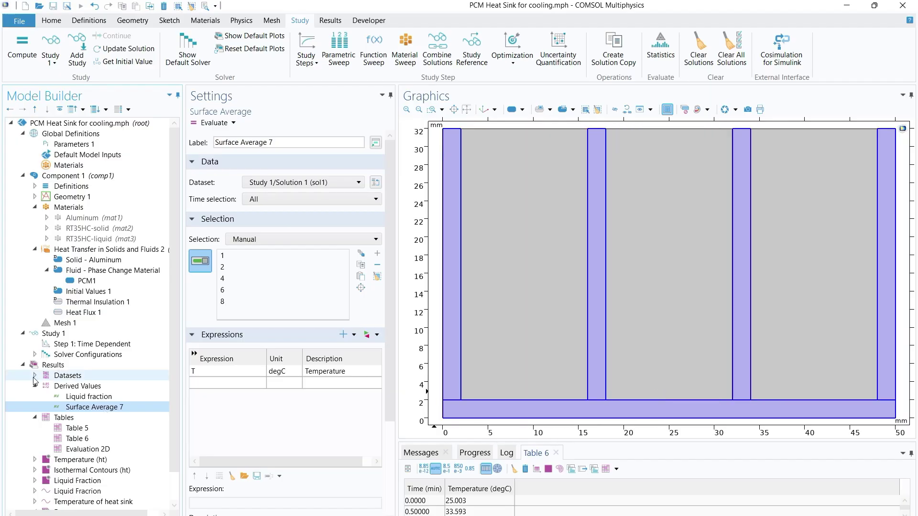
right_click(79, 387)
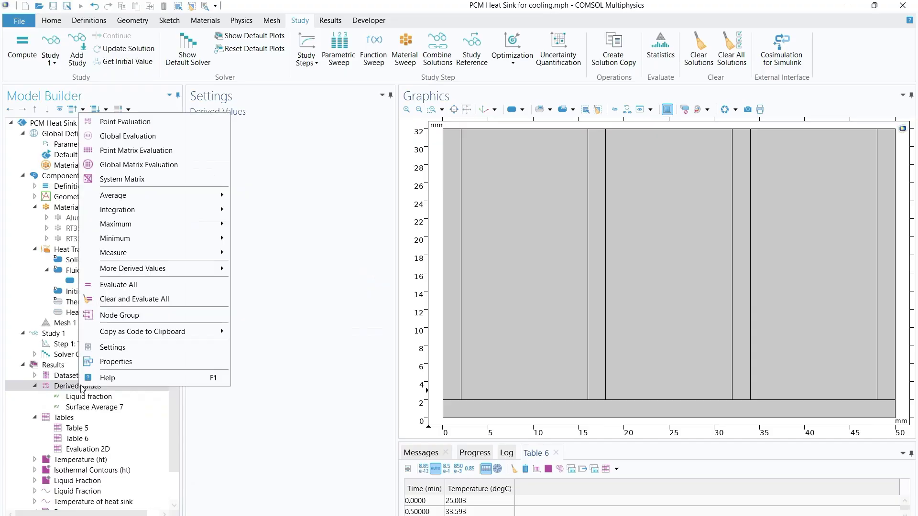
mouse_move(164, 199)
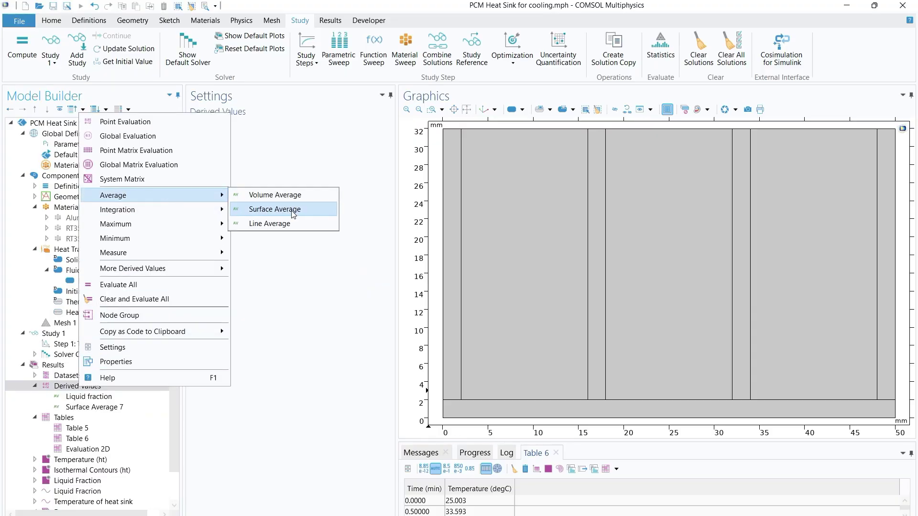
left_click(314, 301)
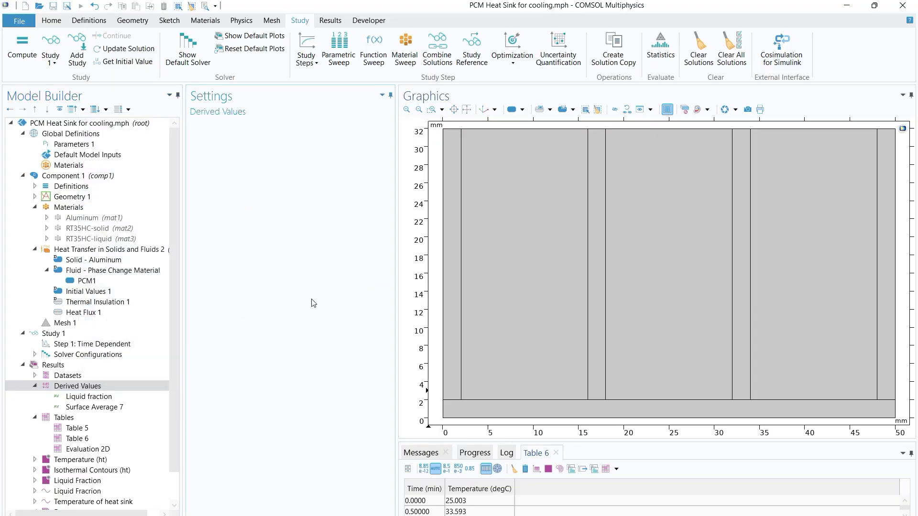
Rename the Surface Average 7 evaluation as Temperature of HS
left_click(116, 409)
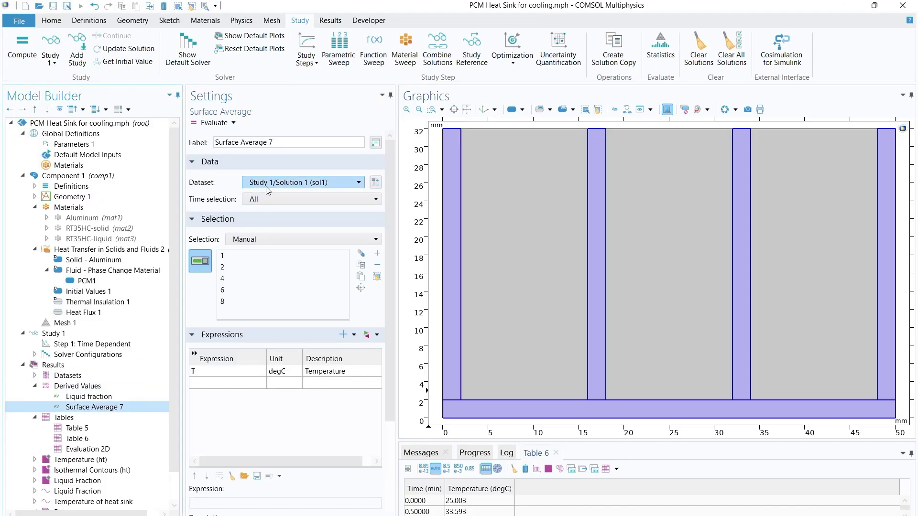
left_click_drag(279, 142, 168, 147)
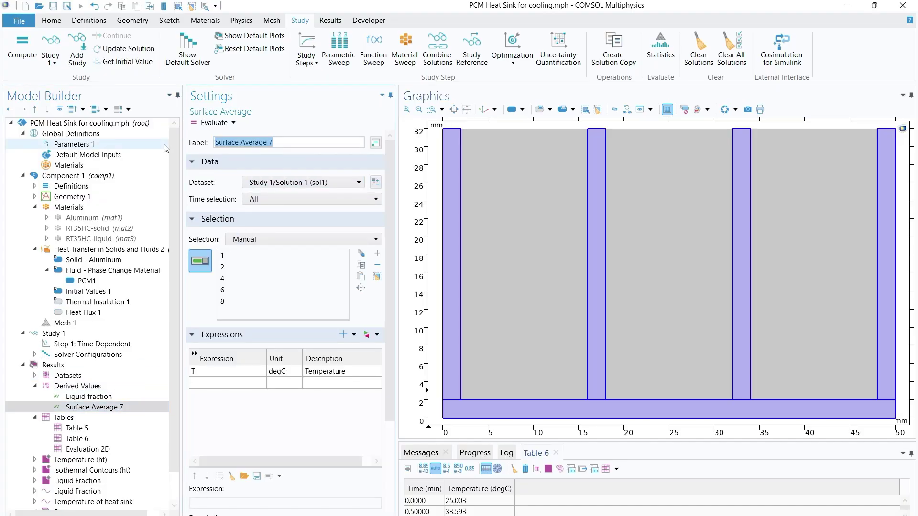
type("Temperature of HS")
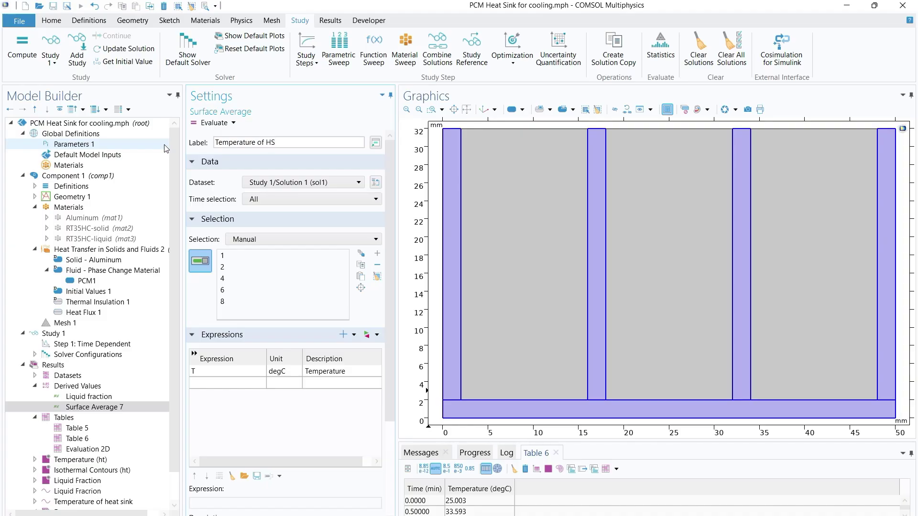
Compare the Liquid fraction and Temperature of HS evaluations, checking the latter's available replacement expressions, expression T and unit degC
left_click(89, 397)
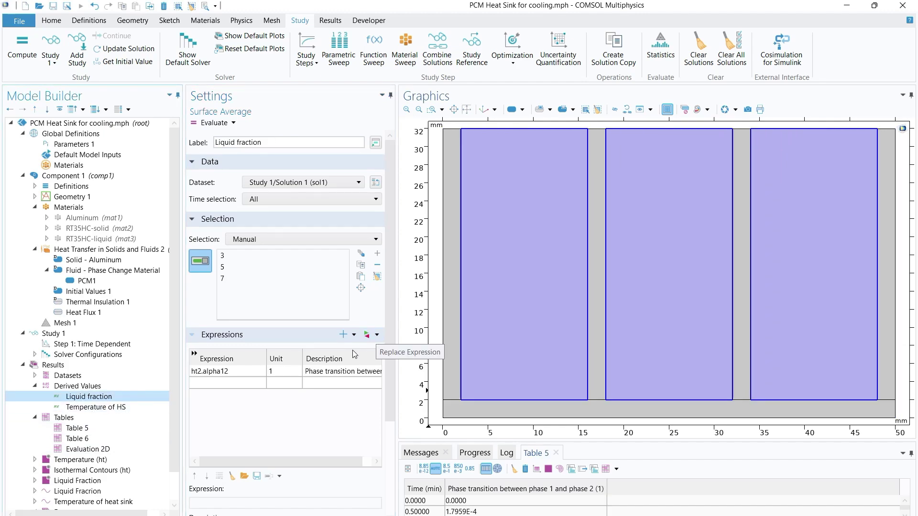
key("Down")
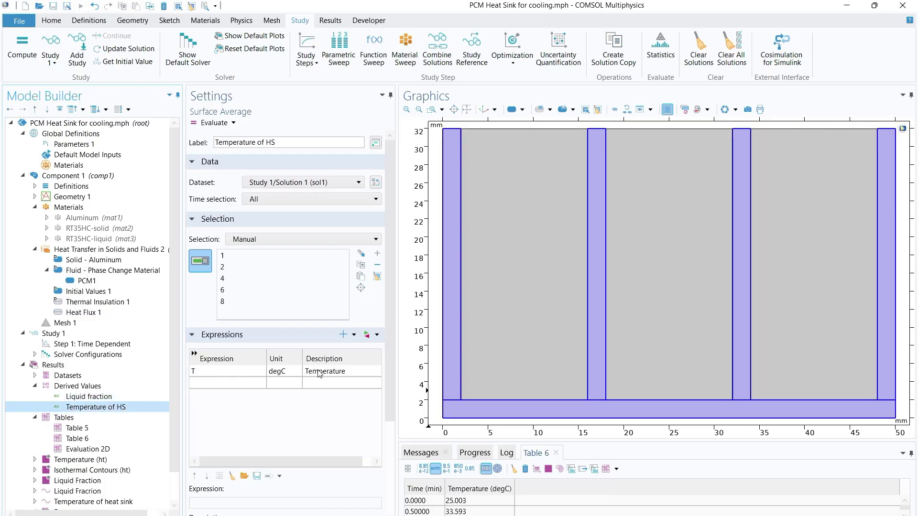
left_click(378, 335)
left_click(377, 336)
left_click(377, 336)
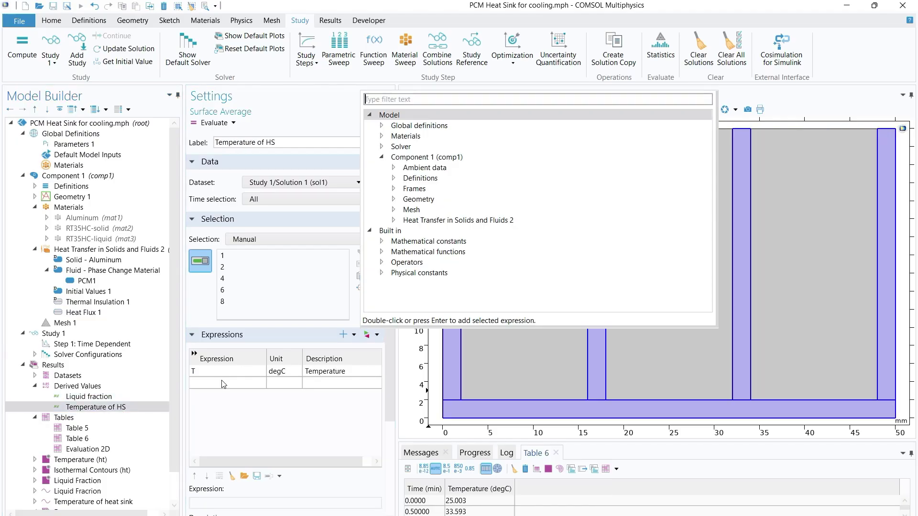
left_click(222, 374)
left_click(289, 376)
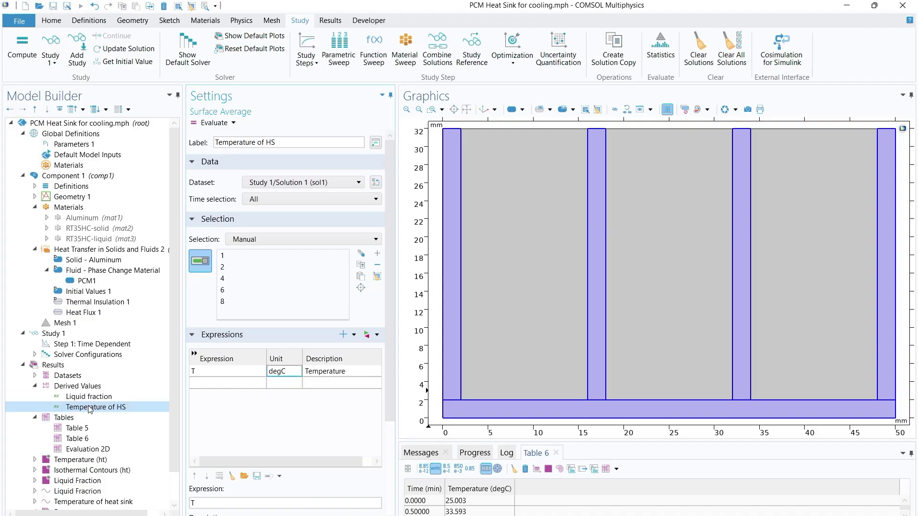
Examine the heat sink temperature values over time in Table 6, enlarging the table area temporarily
left_click(67, 439)
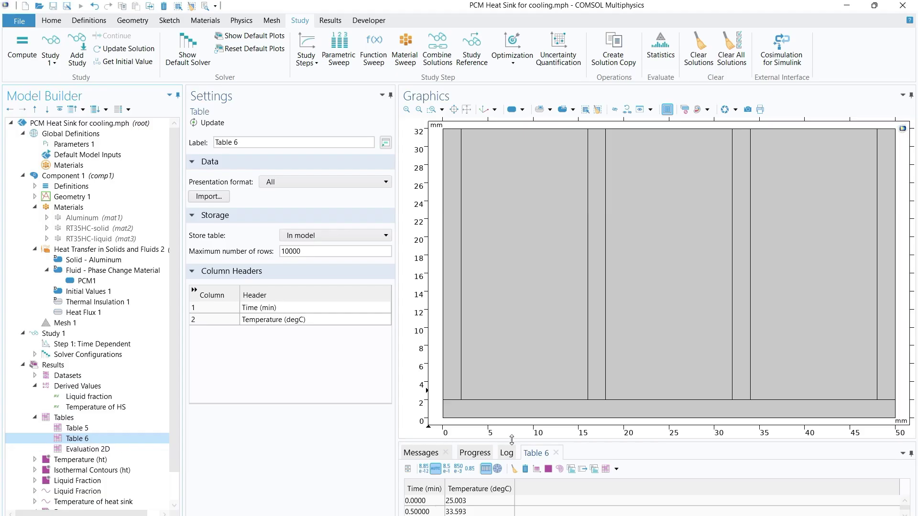
left_click_drag(512, 439, 512, 236)
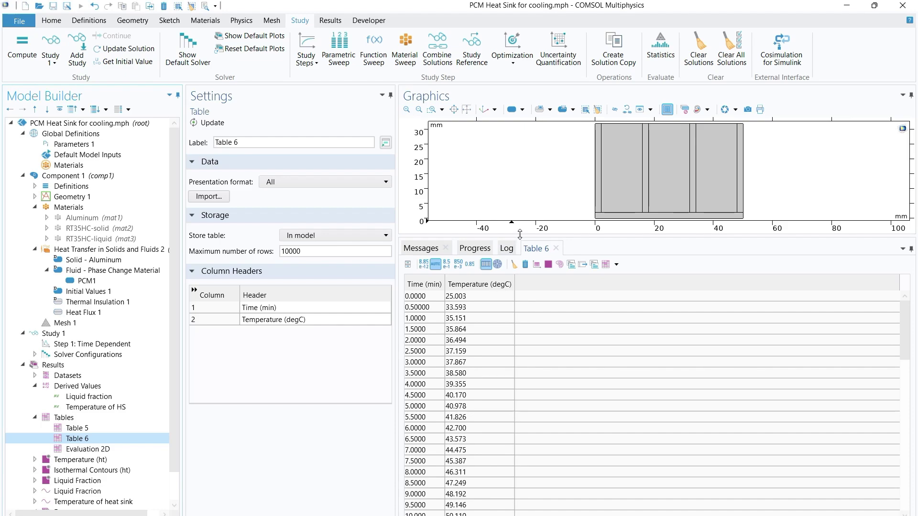
left_click_drag(520, 235, 535, 414)
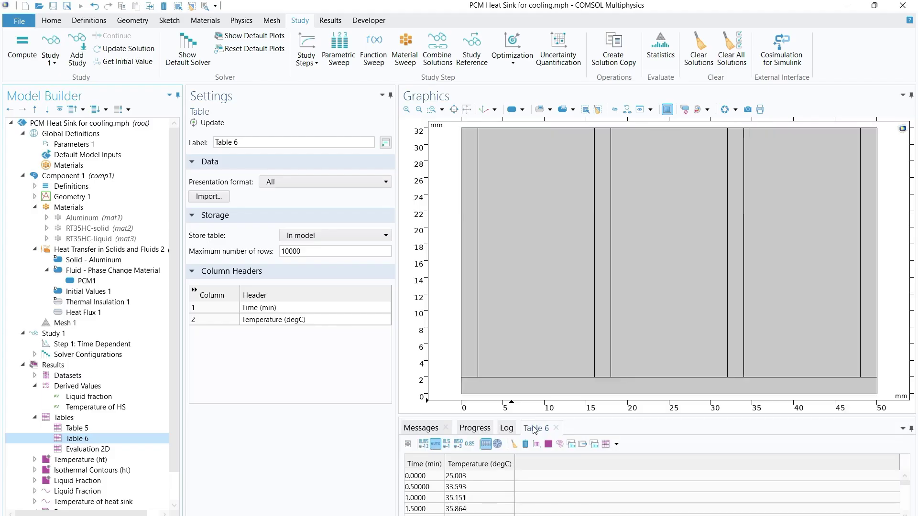
Look through the plot group types that can be added under Results without adding one
scroll(52, 466, "down", 1)
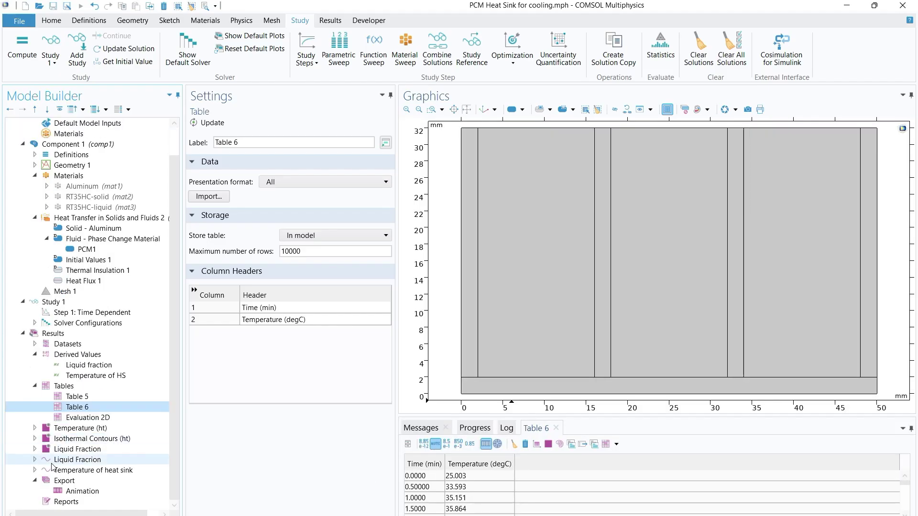
right_click(61, 333)
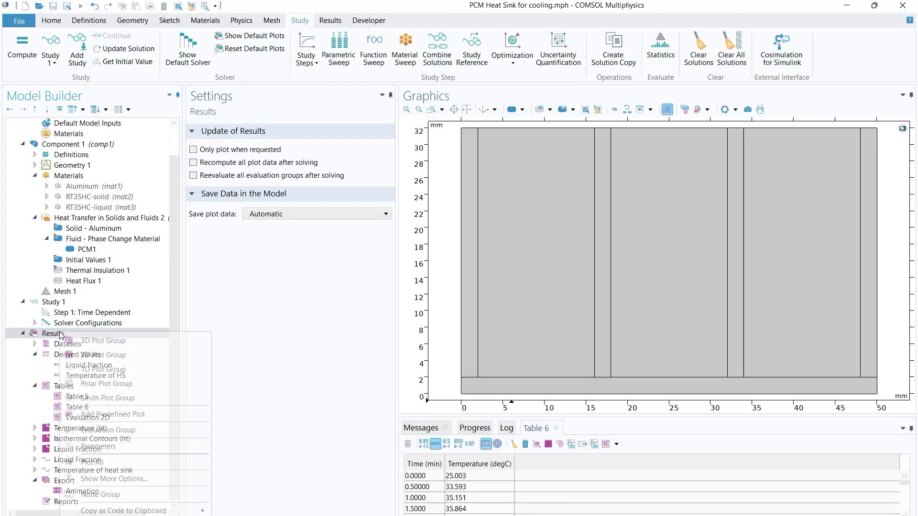
left_click(294, 358)
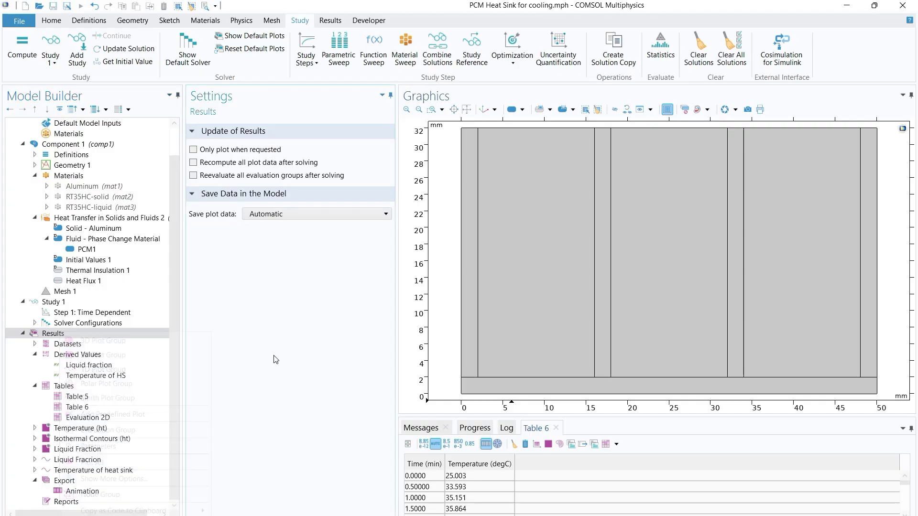
Display the Temperature (ht) plot and expand its node to show the Surface plot
left_click(52, 430)
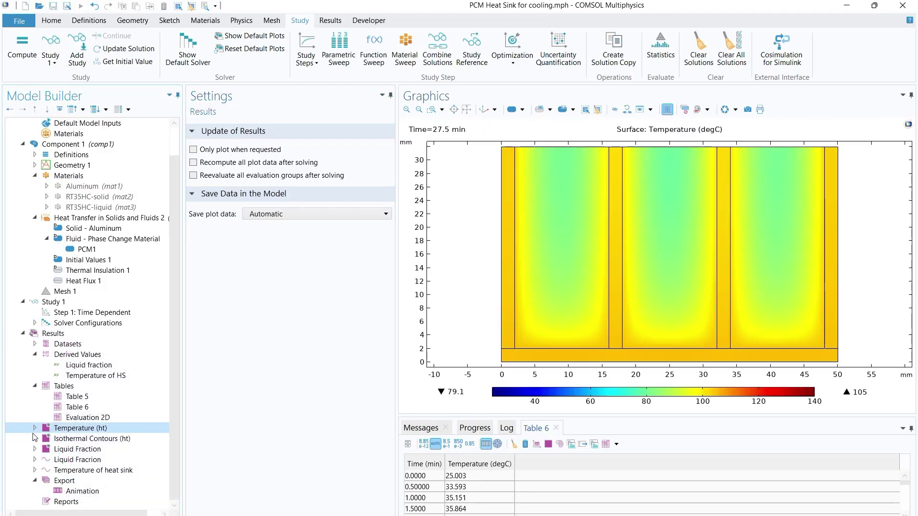
left_click(34, 428)
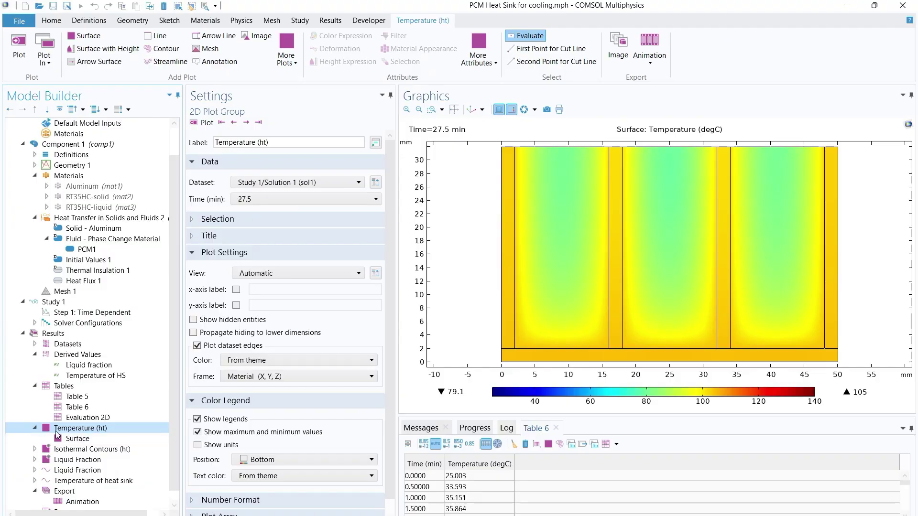
Look through the plot types available for the Temperature (ht) group and view the settings of its Surface plot
right_click(57, 433)
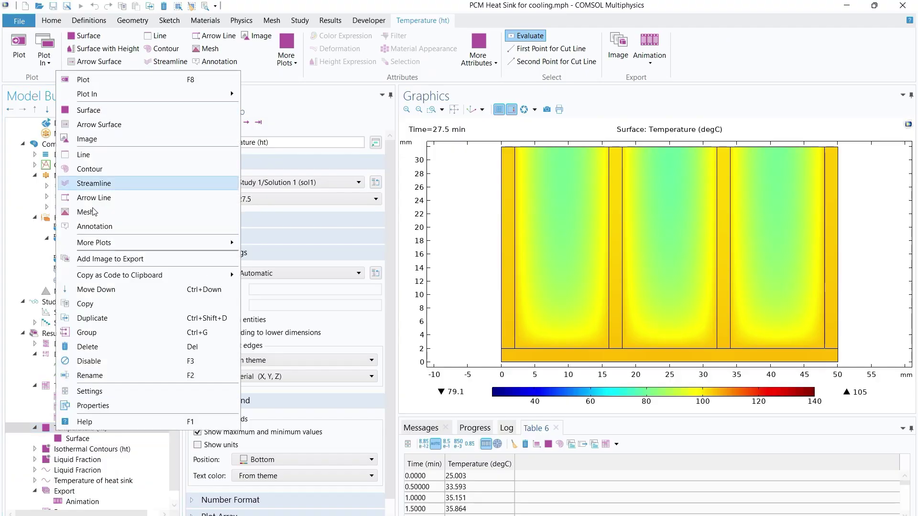
left_click(61, 439)
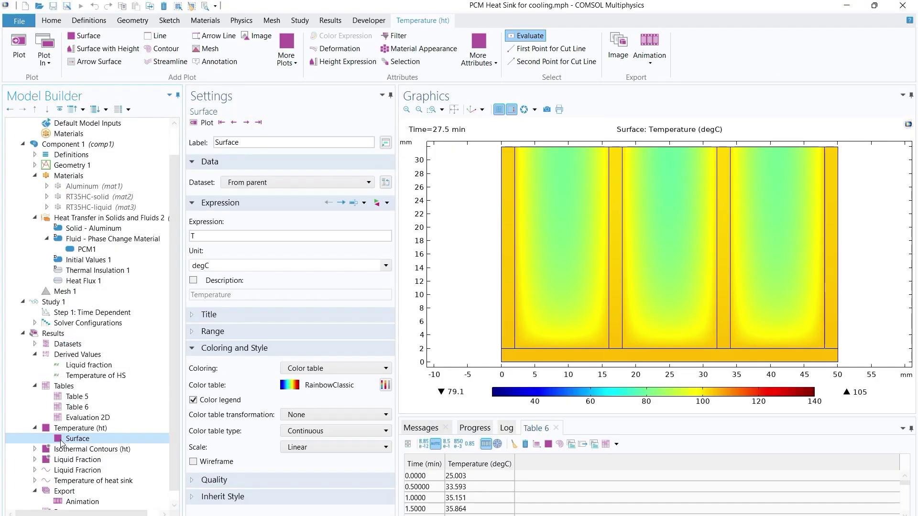
left_click(72, 430)
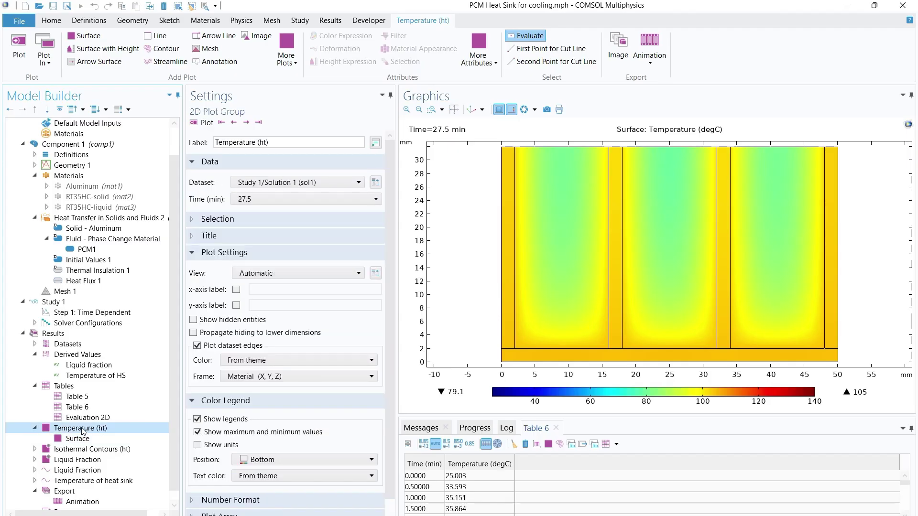
Review the Temperature (ht) group's dataset choices, keeping Study 1/Solution 1 (sol1), and check which geometric entities it covers
left_click(289, 186)
left_click(289, 184)
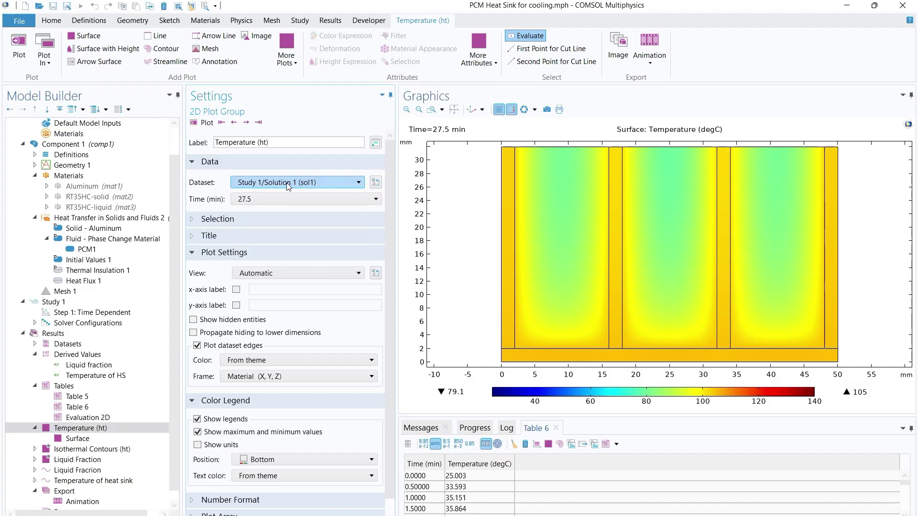
left_click(289, 184)
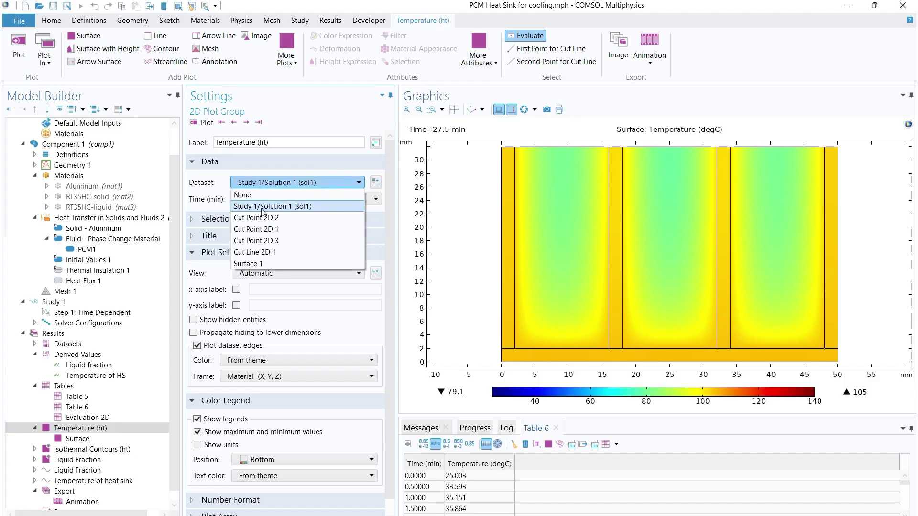
left_click(272, 208)
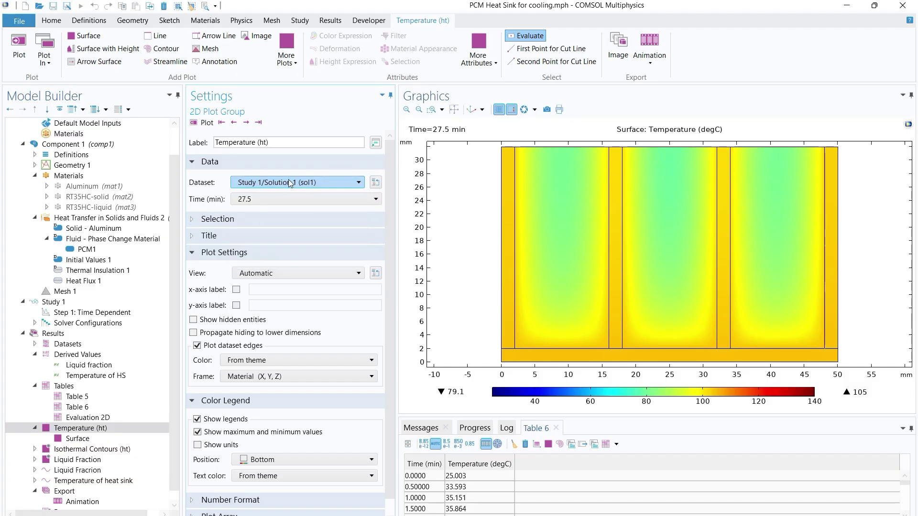
left_click(235, 221)
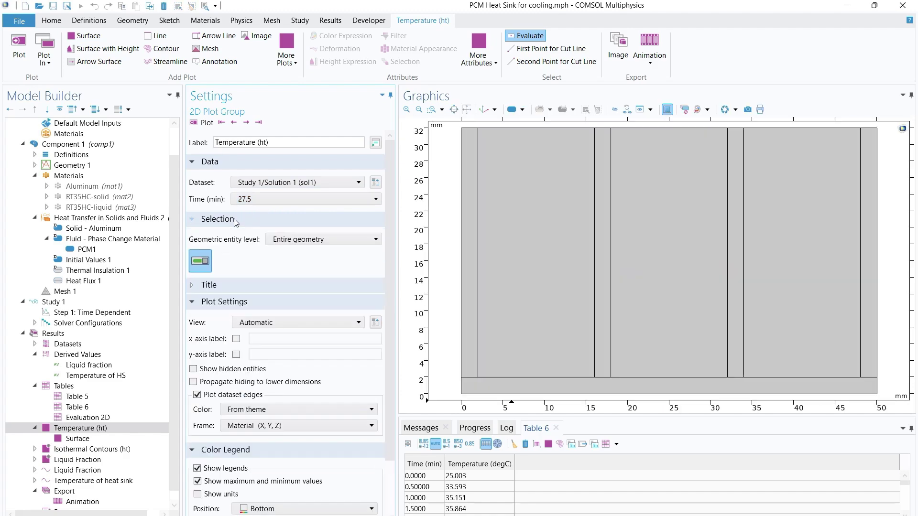
left_click(262, 221)
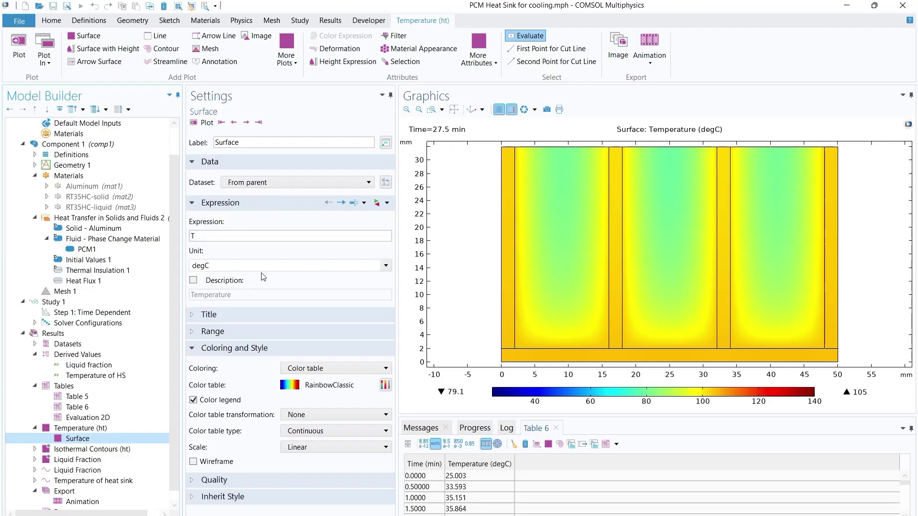
Check the units available for the Surface plot's expression T, keep degC and replot the temperature
left_click(360, 266)
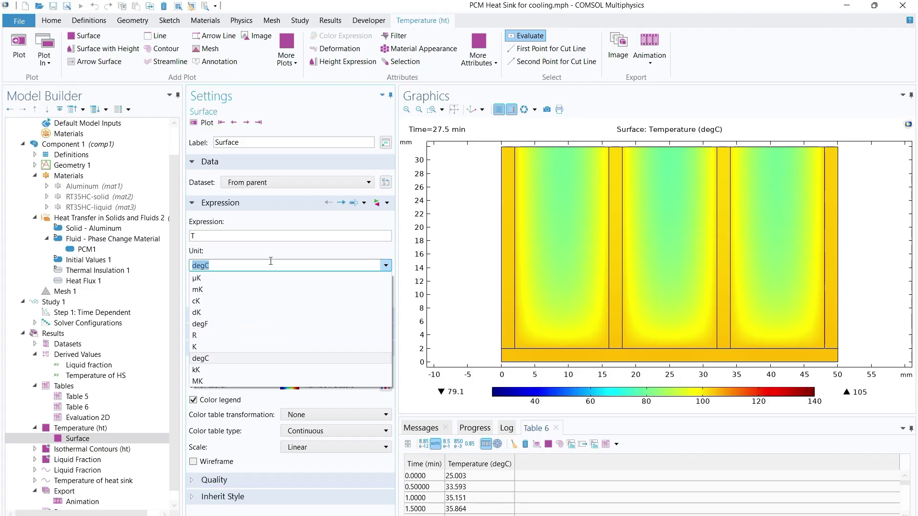
left_click(287, 224)
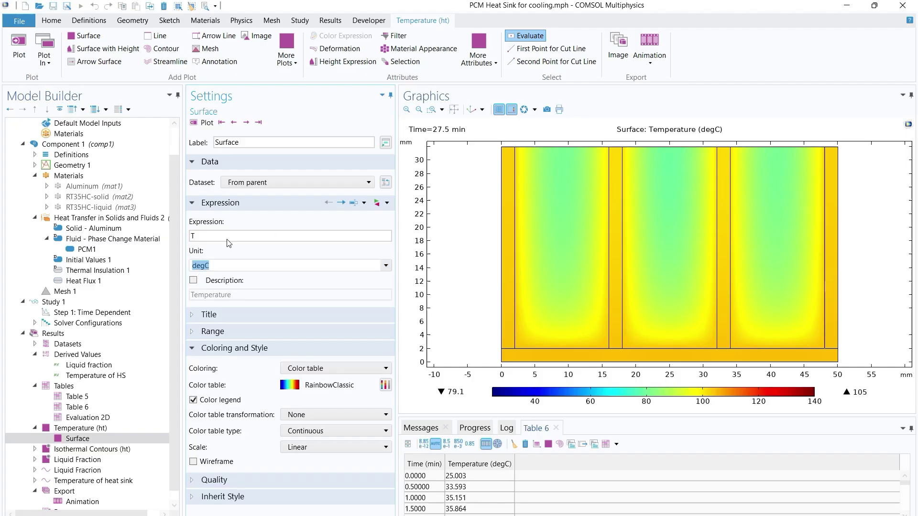
left_click(206, 123)
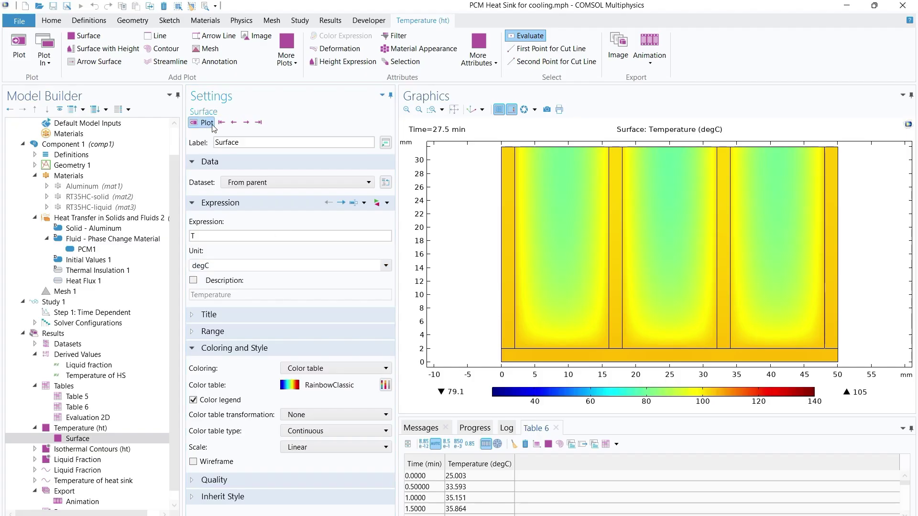
Plot the surface temperature at the first time step and show the Surface plot's color range settings
left_click(221, 123)
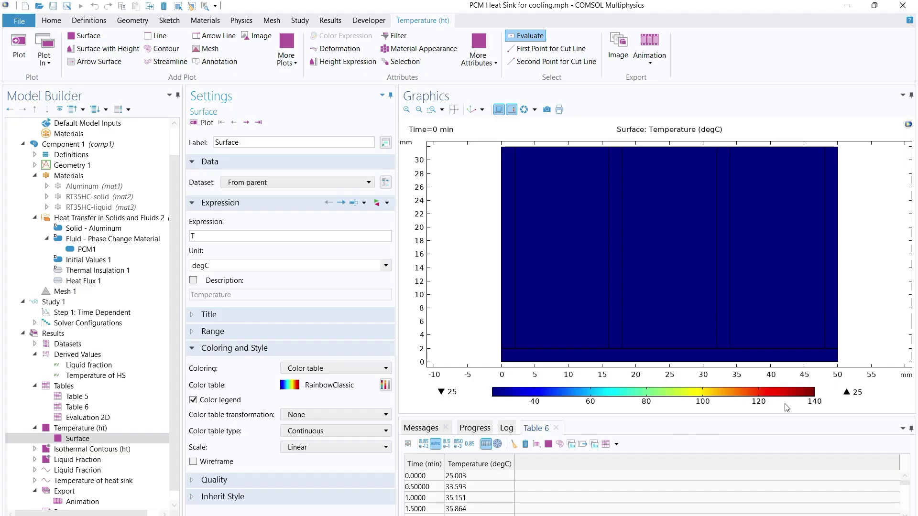
left_click(206, 334)
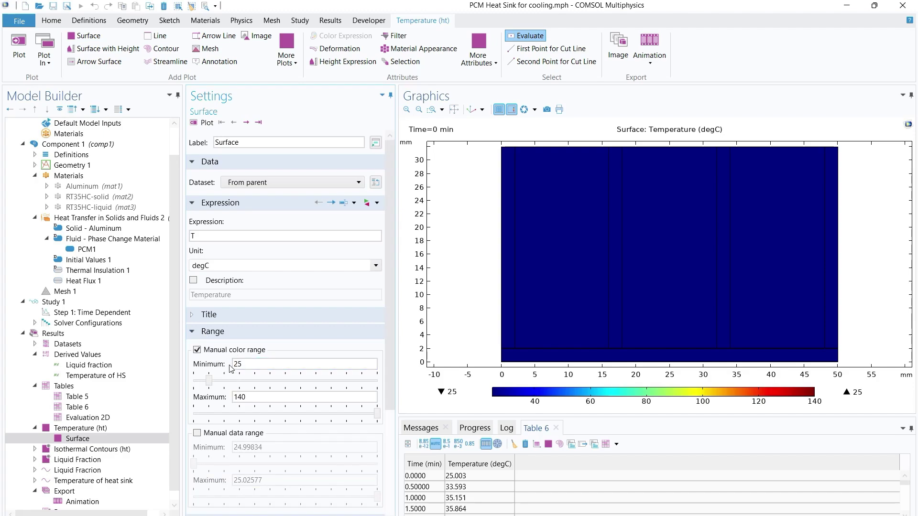
Advance the surface temperature plot one time step at a time from the start to 4.5 min
left_click(246, 123)
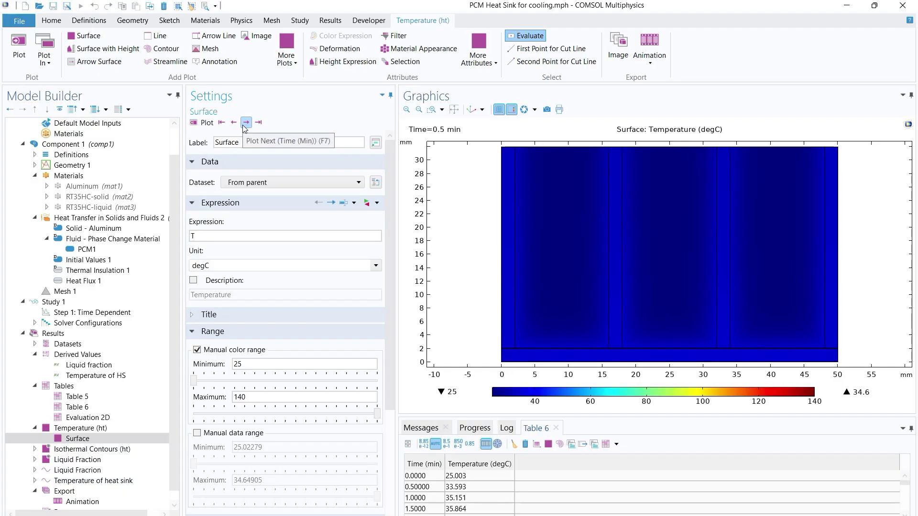
left_click(245, 125)
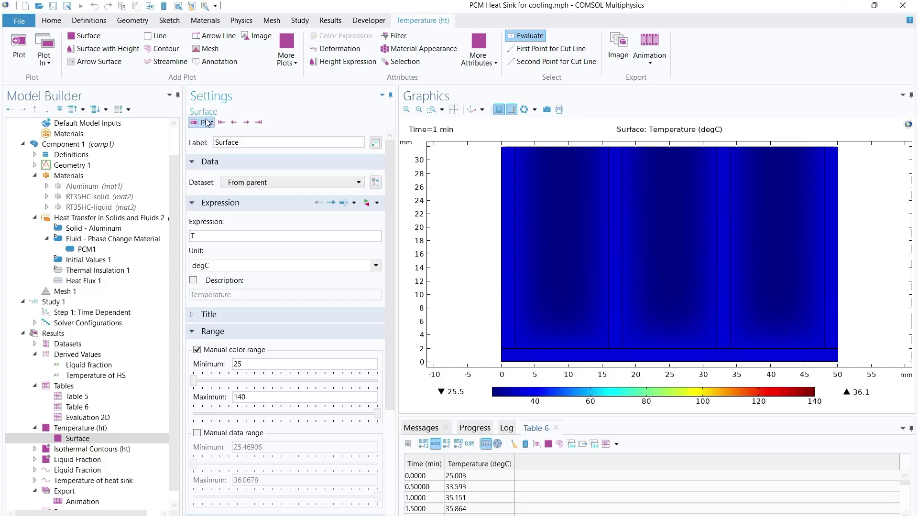
left_click(246, 124)
left_click(246, 125)
left_click(246, 124)
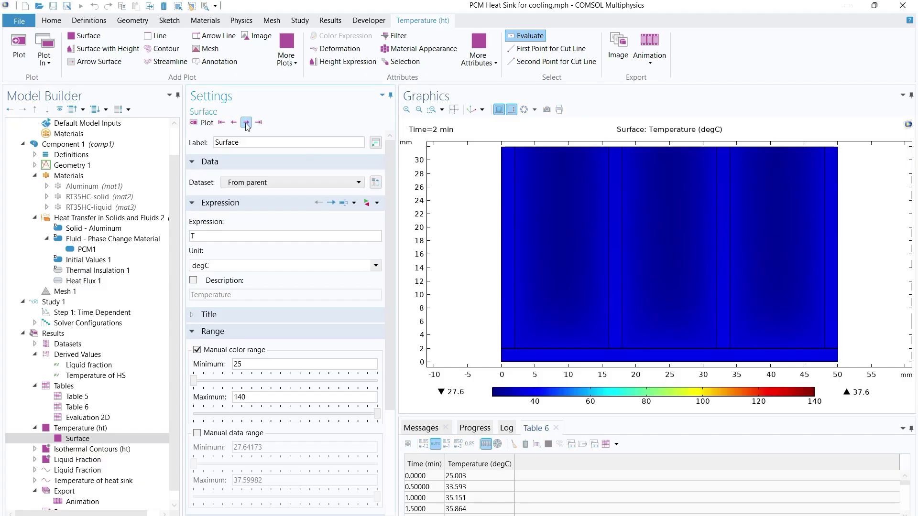
left_click(246, 125)
left_click(247, 125)
left_click(246, 124)
left_click(246, 125)
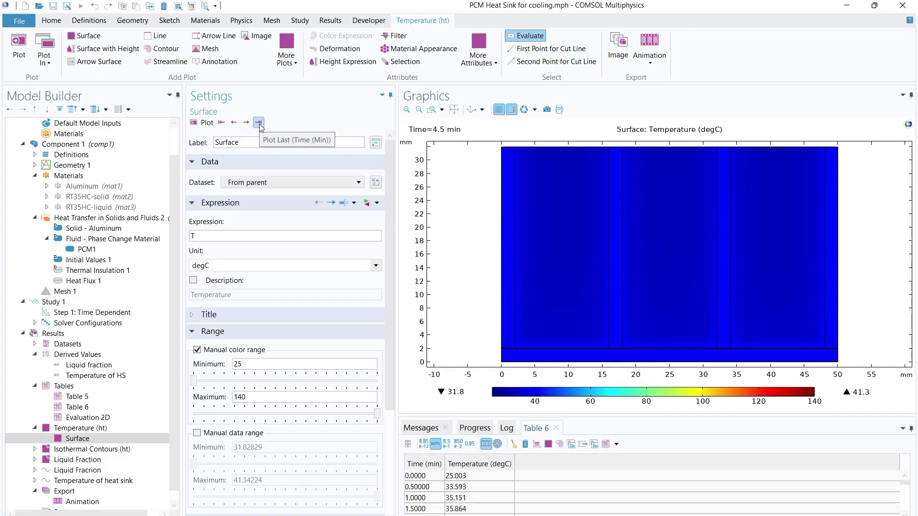
Plot the surface temperature at the last time step and evaluate it at about (38.9, 3.7) mm and (40.2, 17.8) mm
left_click(259, 123)
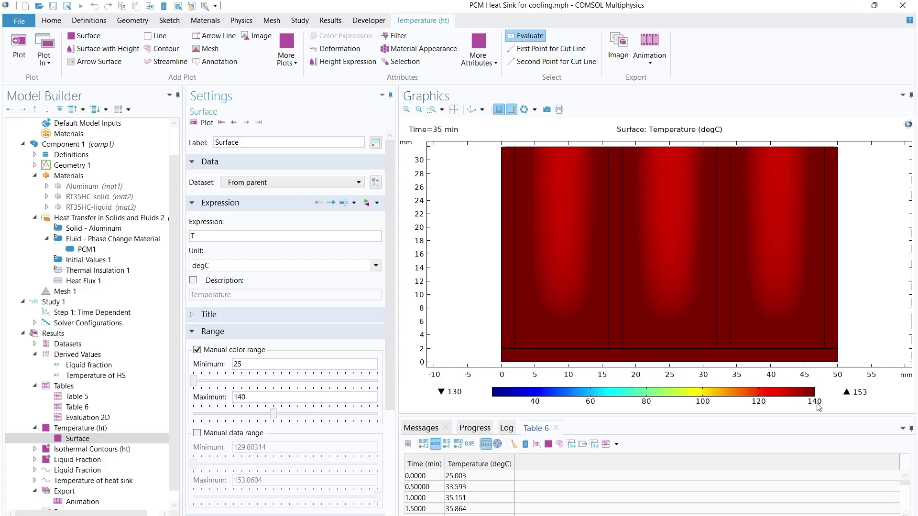
left_click(763, 338)
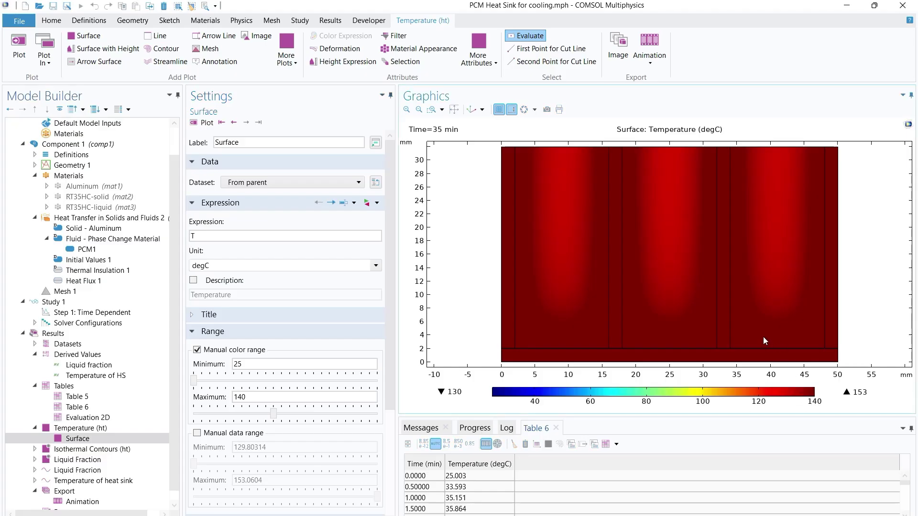
left_click(772, 243)
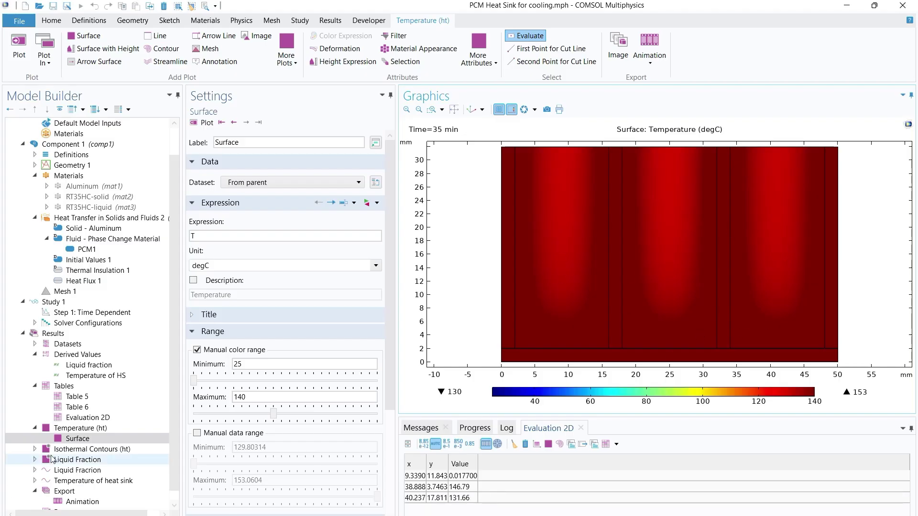
Display the Isothermal Contours (ht) plot, expand its node and look through the plot types that can be added to it
left_click(70, 451)
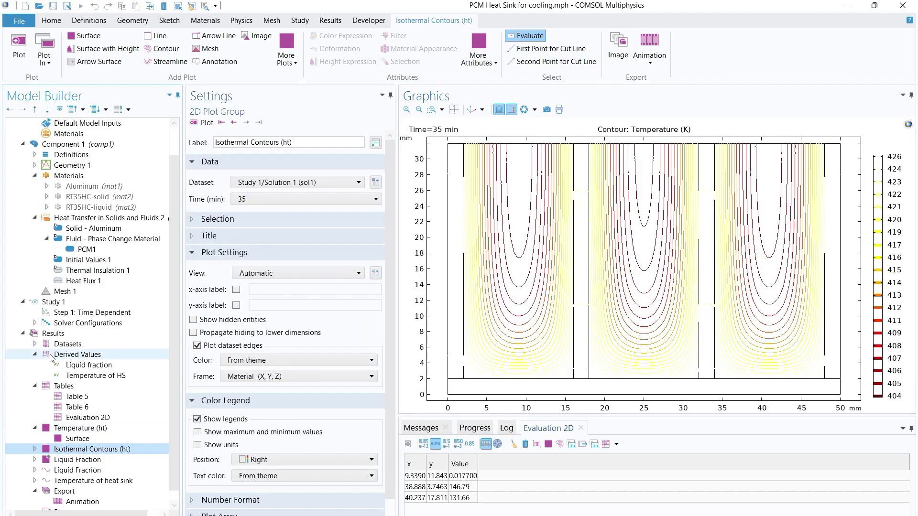
right_click(55, 334)
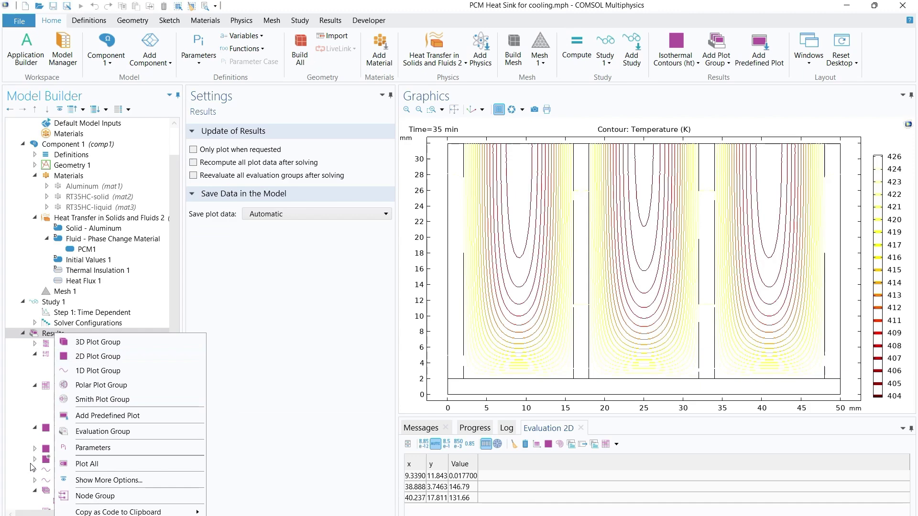
left_click(24, 449)
left_click(35, 450)
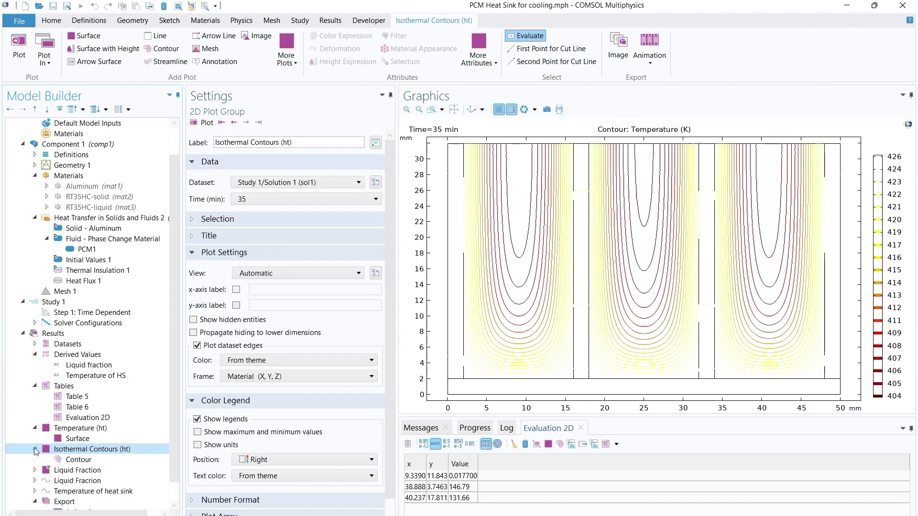
right_click(69, 454)
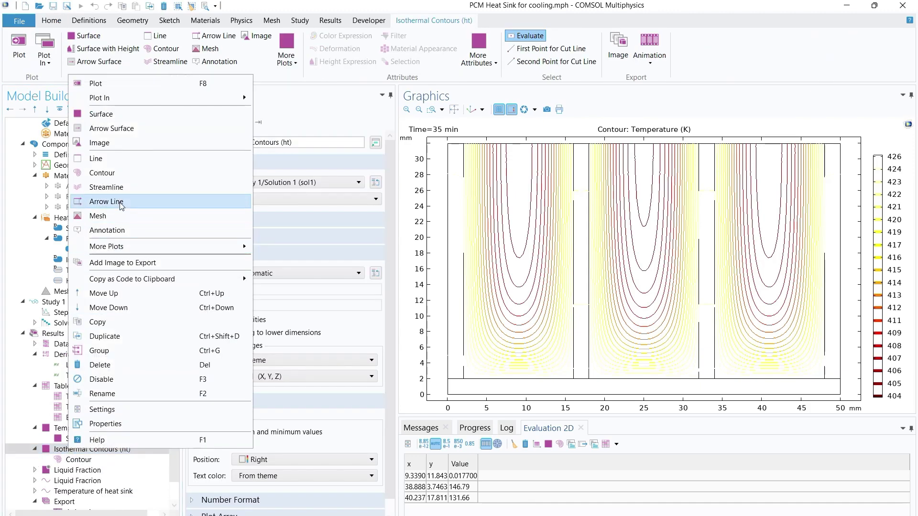
key("Escape")
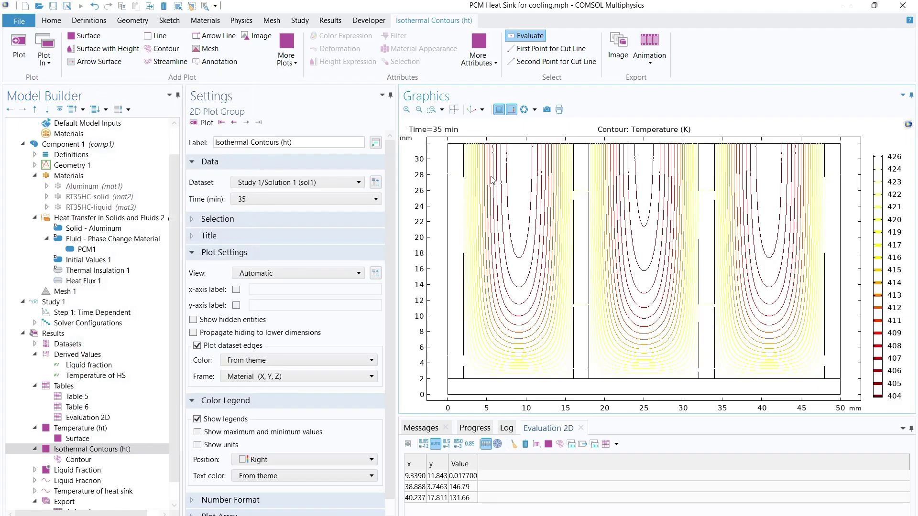
Display the 2D Liquid Fraction plot, expand its node and view the settings of Surface 1
left_click(83, 471)
left_click(35, 471)
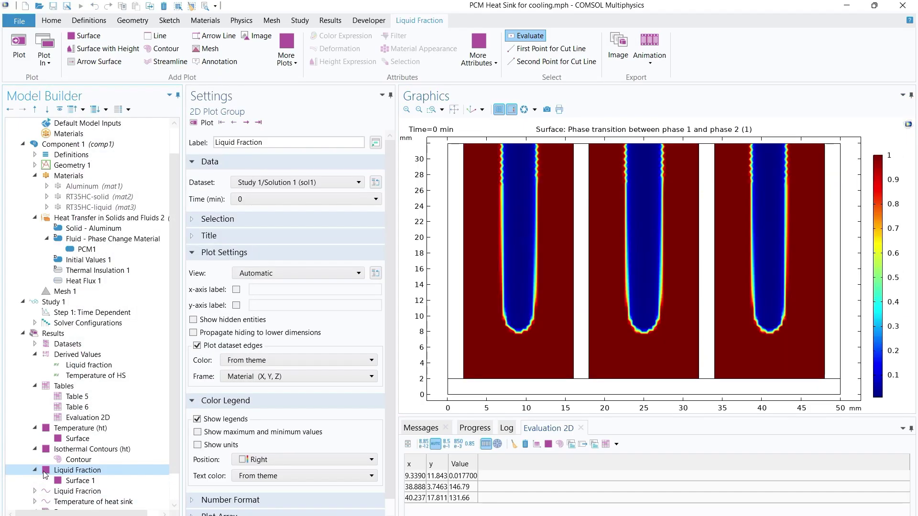
right_click(56, 338)
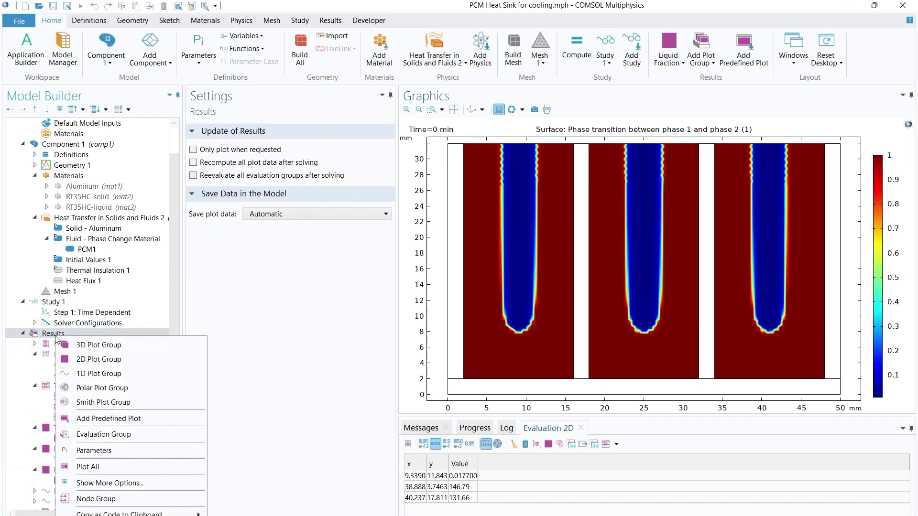
left_click(47, 471)
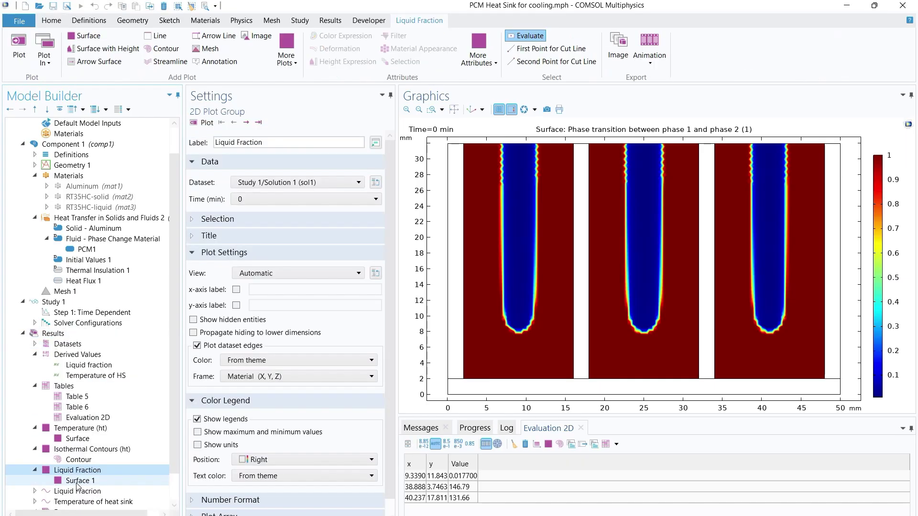
left_click(77, 482)
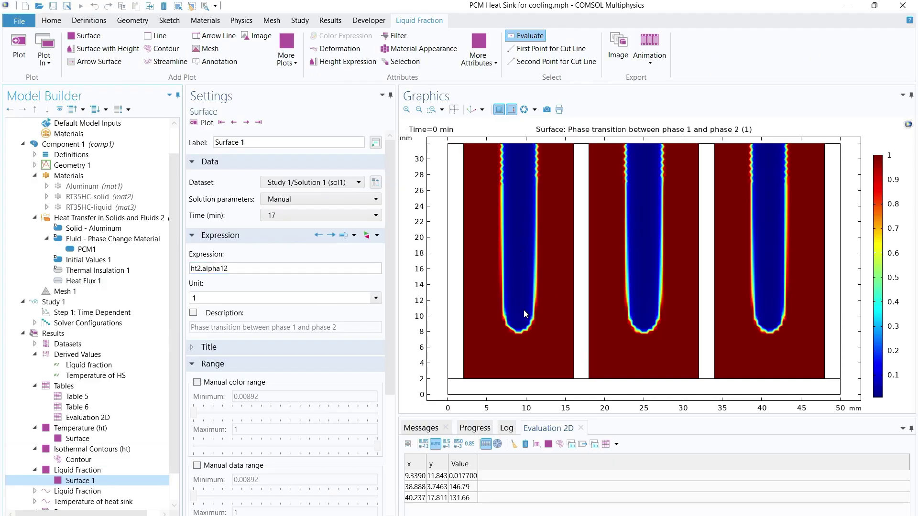
Set Surface 1's expression to the phase change variable ht2.alpha12 of Heat Transfer in Solids and Fluids 2 and plot the first time step
left_click(377, 237)
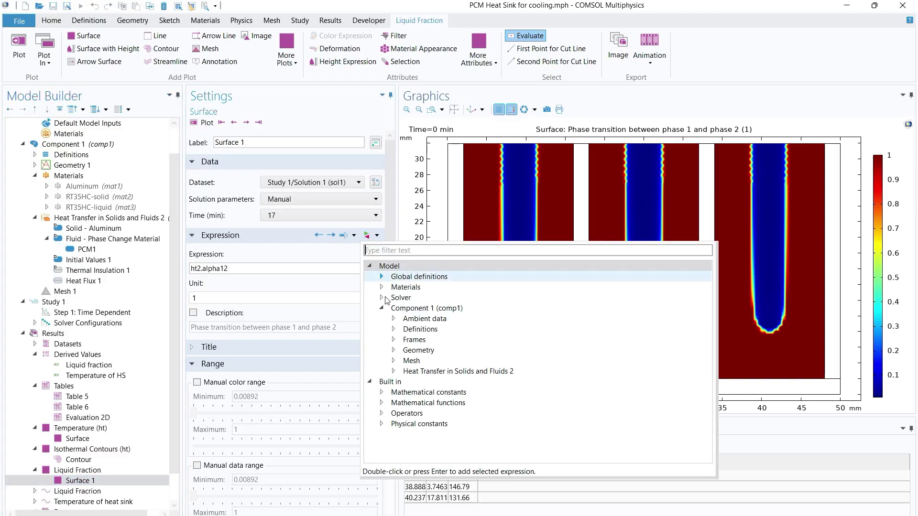
left_click(395, 372)
scroll(412, 392, "down", 2)
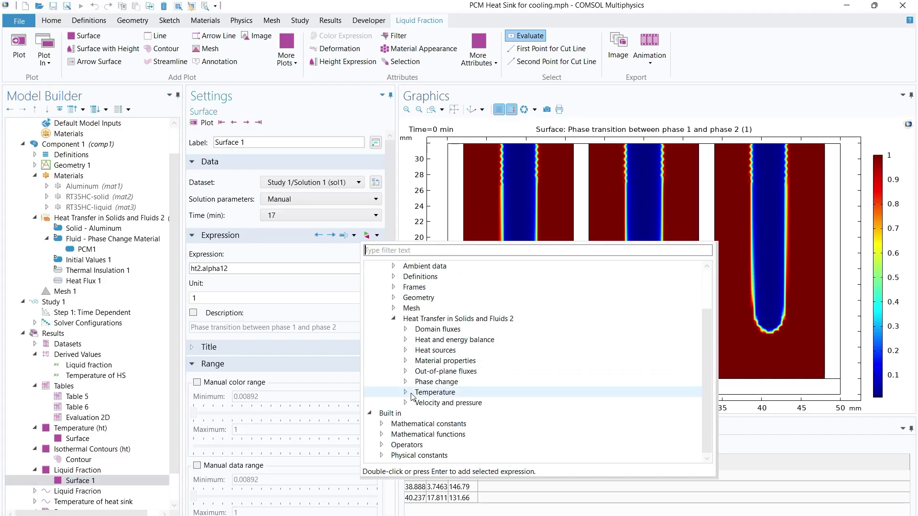
left_click(406, 392)
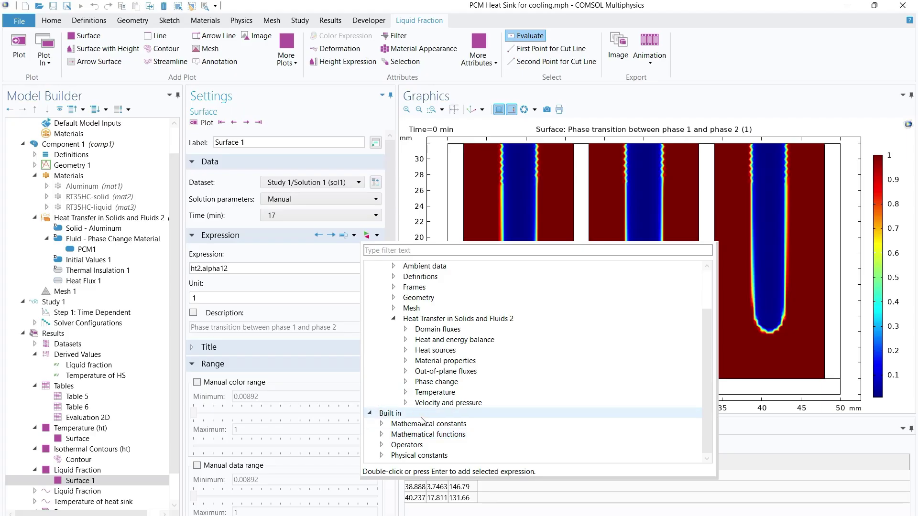
left_click(405, 392)
left_click(405, 382)
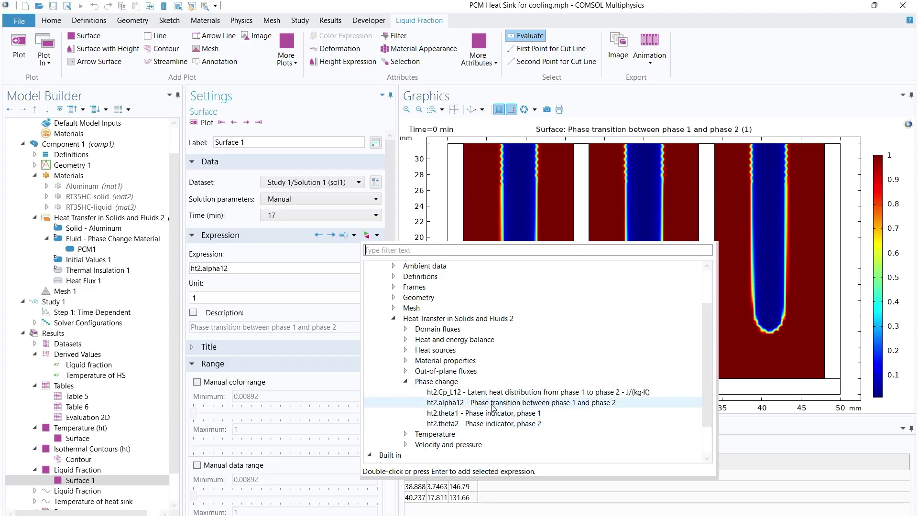
double_click(592, 404)
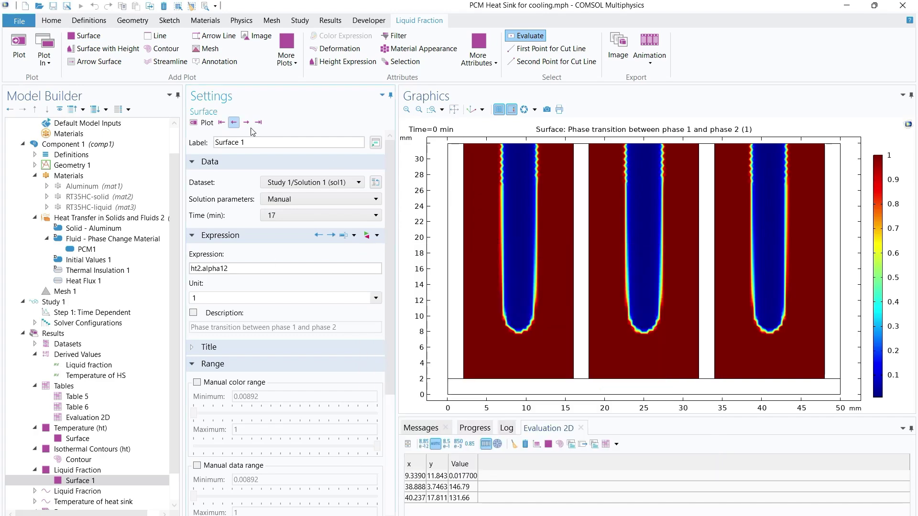
left_click(220, 123)
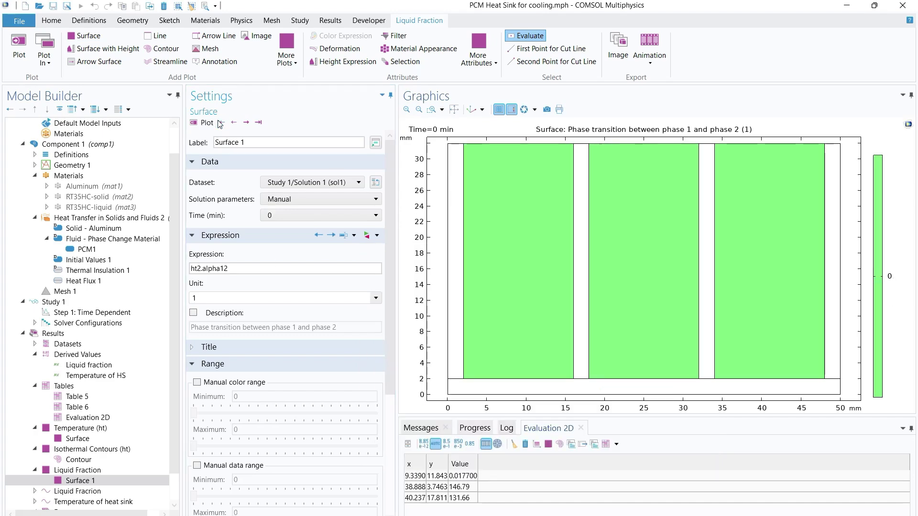
Step the 2D Liquid Fraction surface plot forward through the solution times, one at a time, from 0 to 9 min
left_click(246, 122)
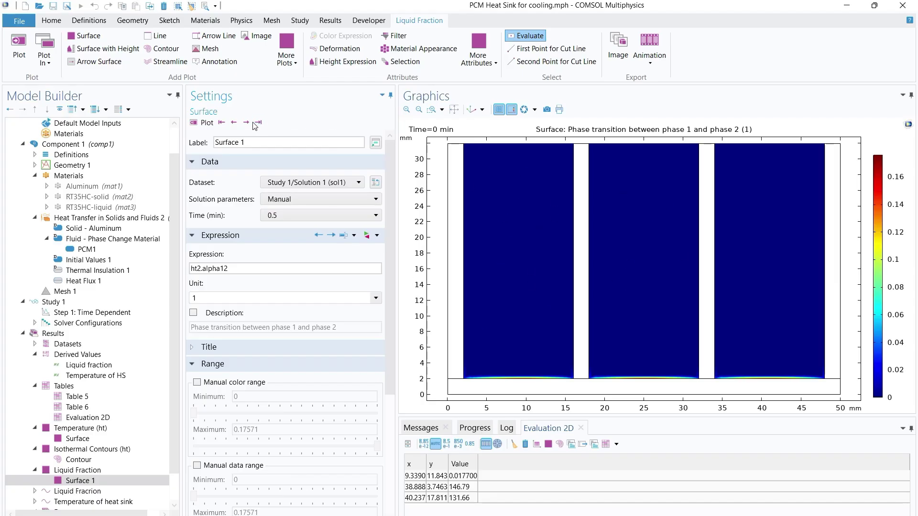
left_click(246, 122)
left_click(247, 122)
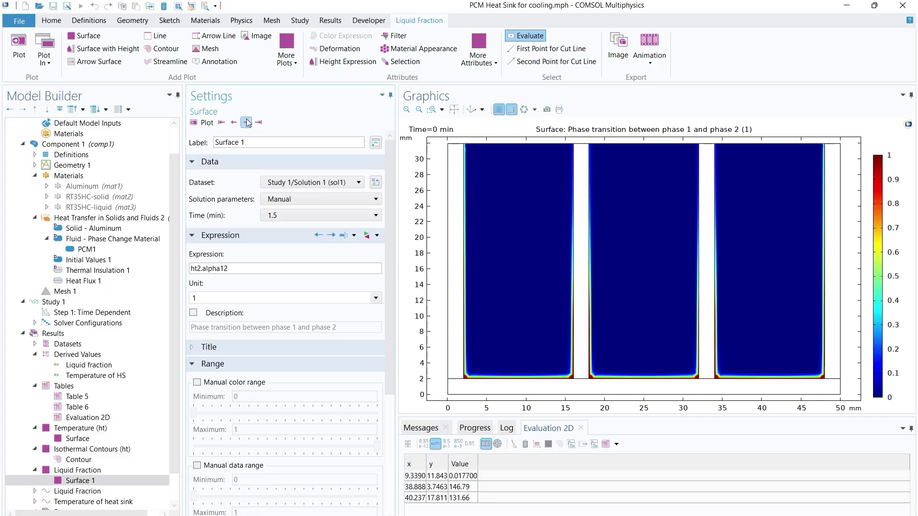
left_click(247, 123)
left_click(246, 123)
left_click(247, 123)
left_click(247, 123)
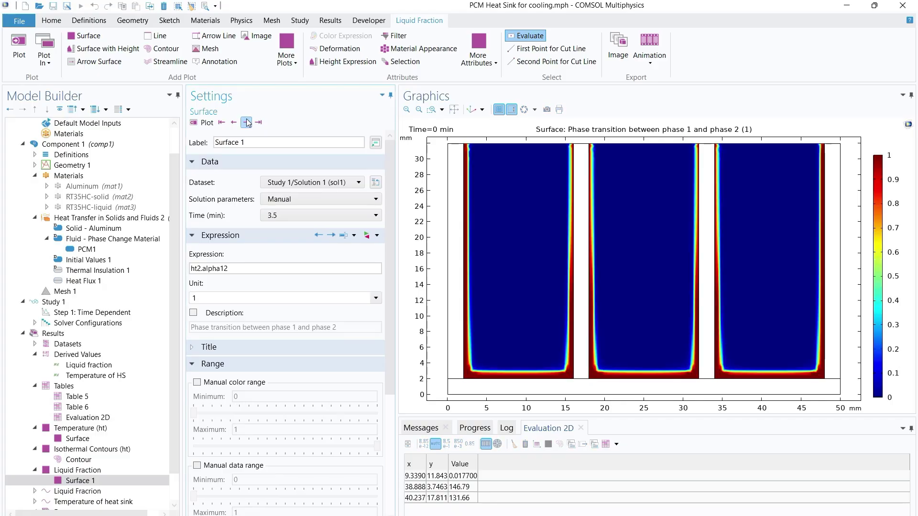
left_click(247, 123)
left_click(247, 123)
left_click(247, 123)
left_click(246, 123)
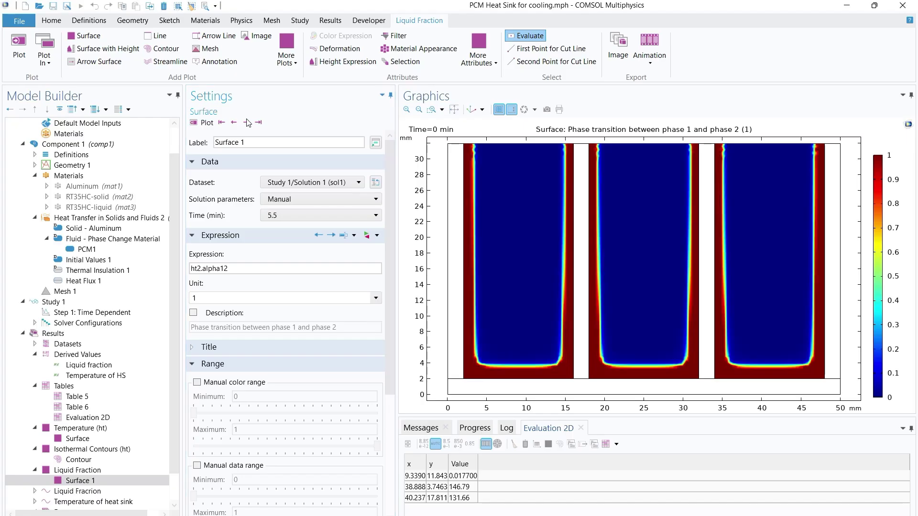
left_click(247, 123)
left_click(246, 123)
left_click(246, 123)
left_click(247, 123)
left_click(247, 123)
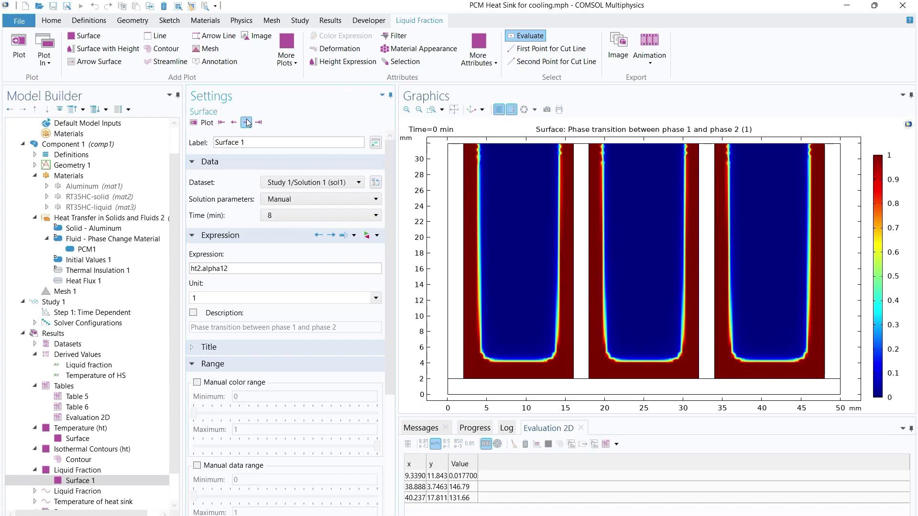
left_click(246, 123)
left_click(247, 123)
Display the 1D Liquid Fracrion plot and look through the plot groups available under Results and the plot types that can be added to it
scroll(95, 414, "down", 1)
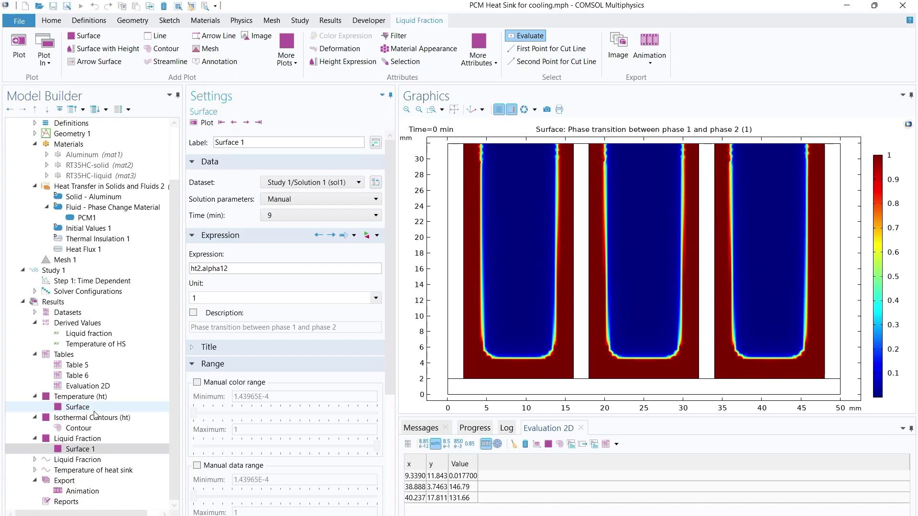
left_click(76, 461)
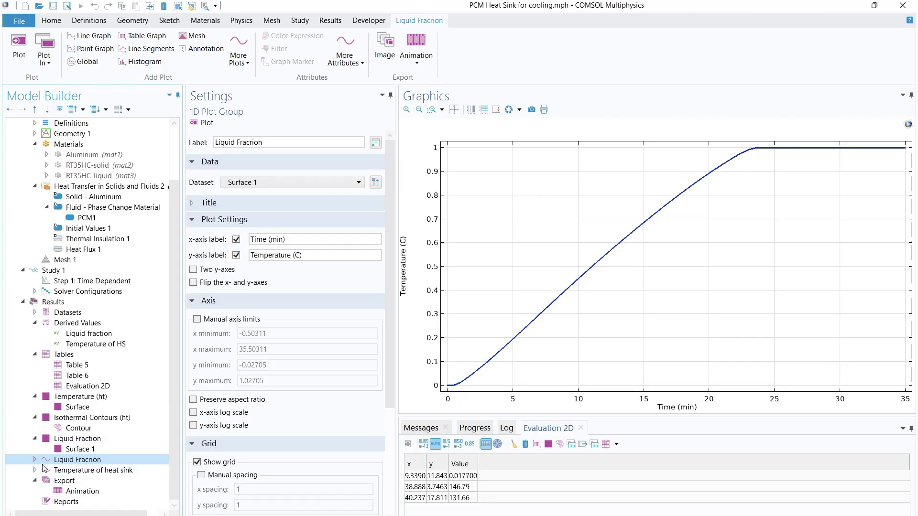
right_click(52, 302)
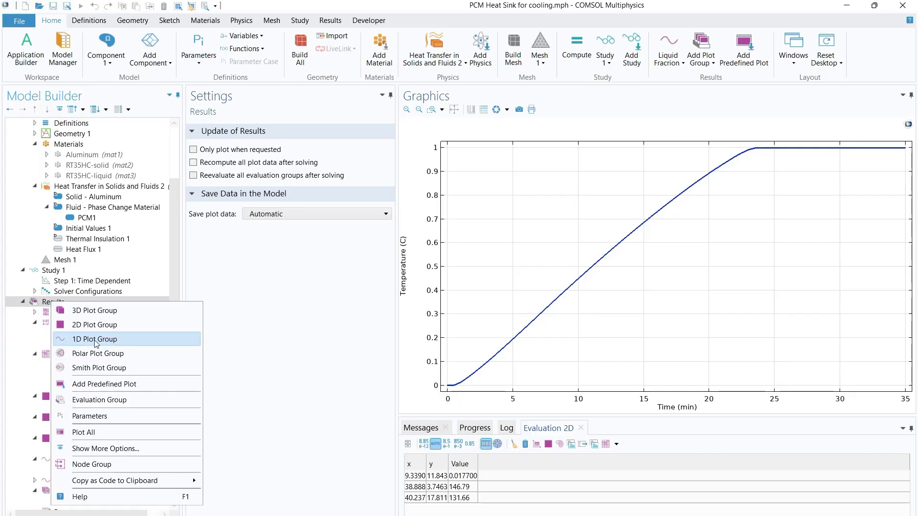
left_click(45, 460)
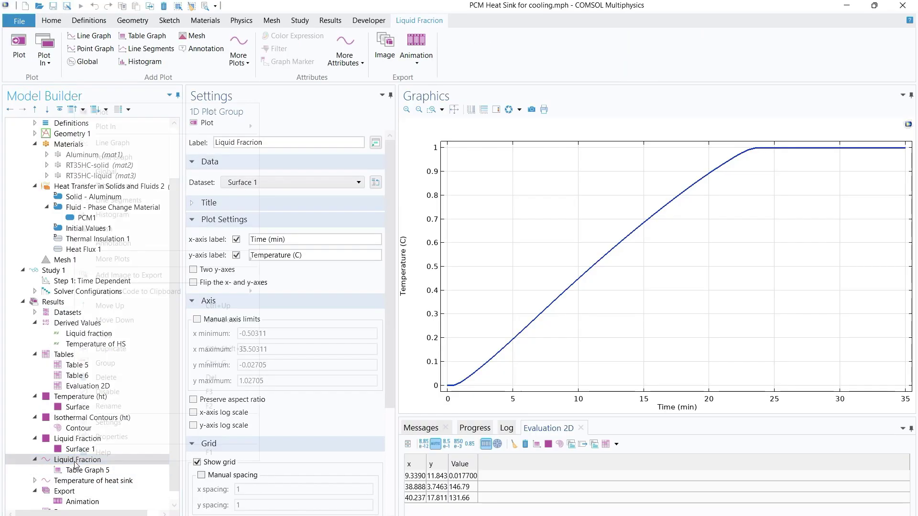
right_click(75, 464)
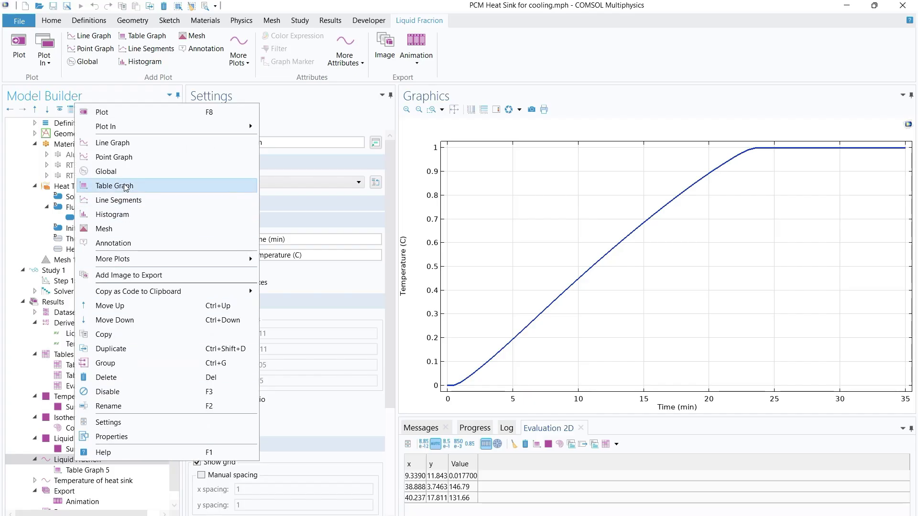
View Table Graph 5's settings and available source tables, and check the Liquid fraction surface average under Derived Values
left_click(67, 472)
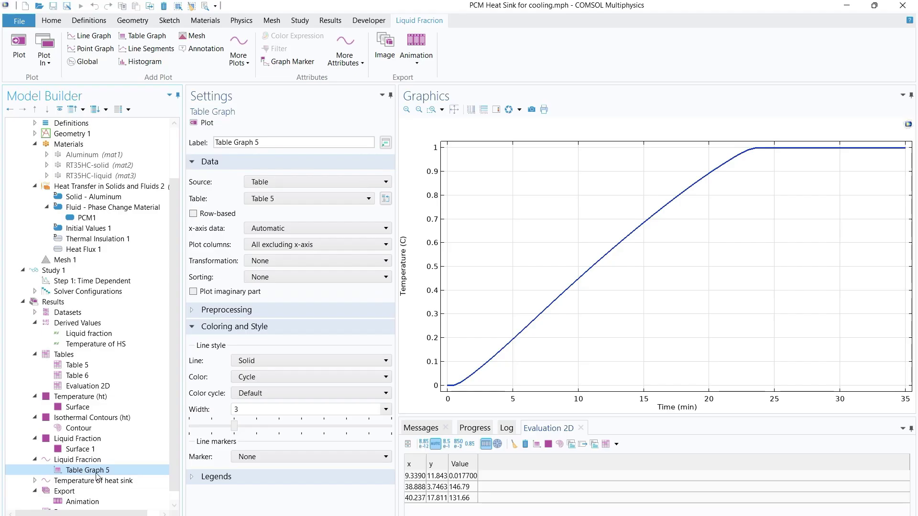
left_click(267, 199)
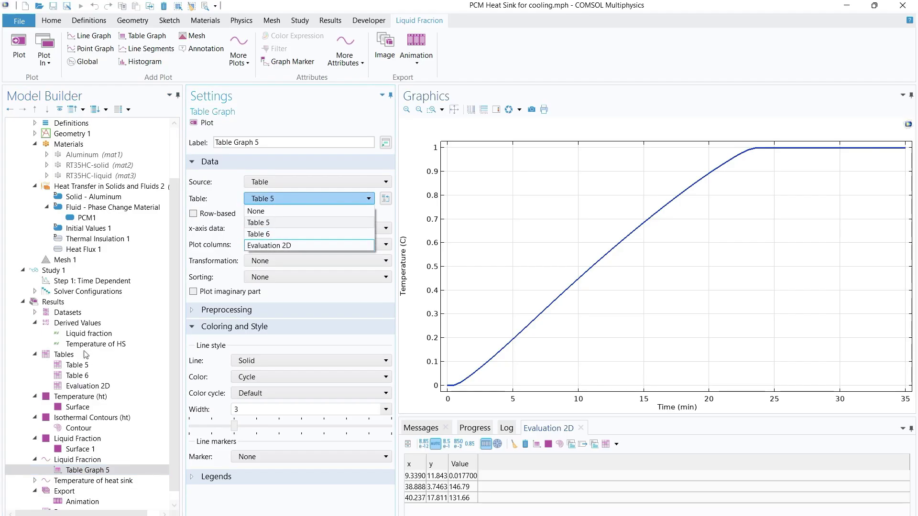
left_click(85, 333)
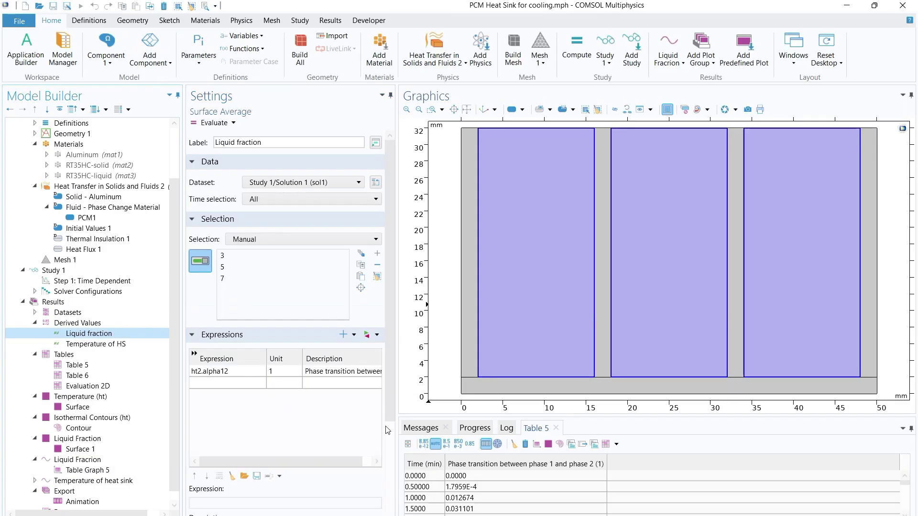
left_click(102, 471)
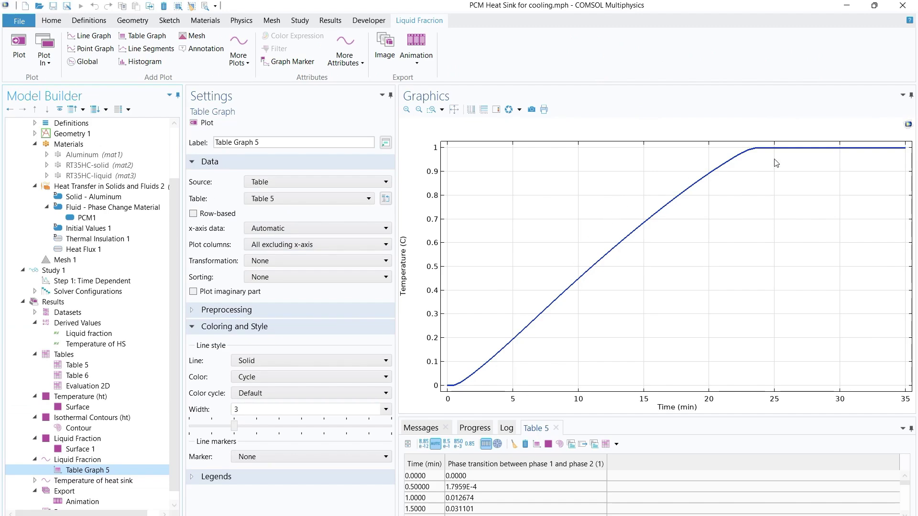
Display the Temperature of heat sink plot and look through the export and animation types available under Export
scroll(82, 502, "down", 1)
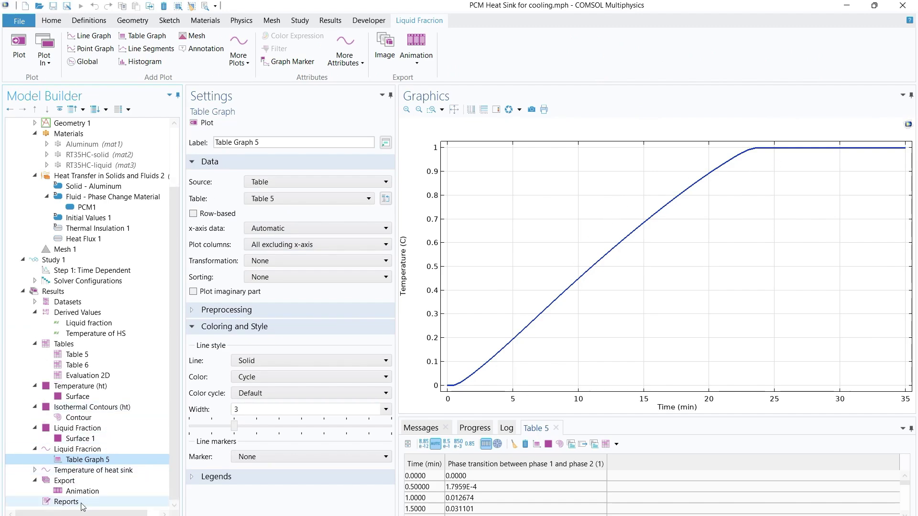
left_click(86, 474)
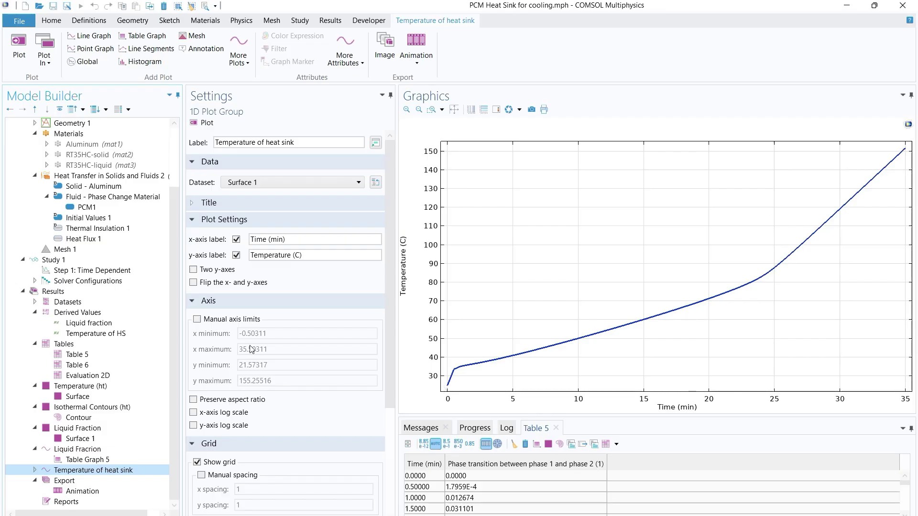
right_click(62, 485)
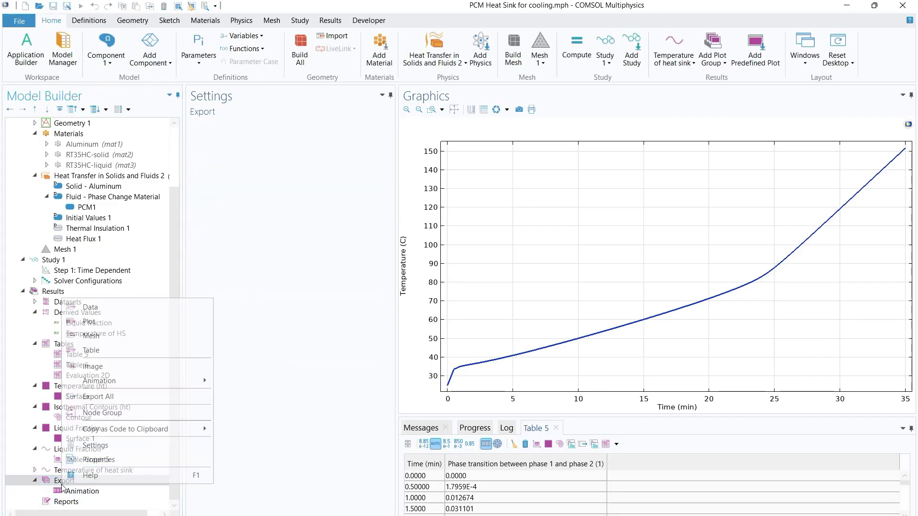
mouse_move(115, 382)
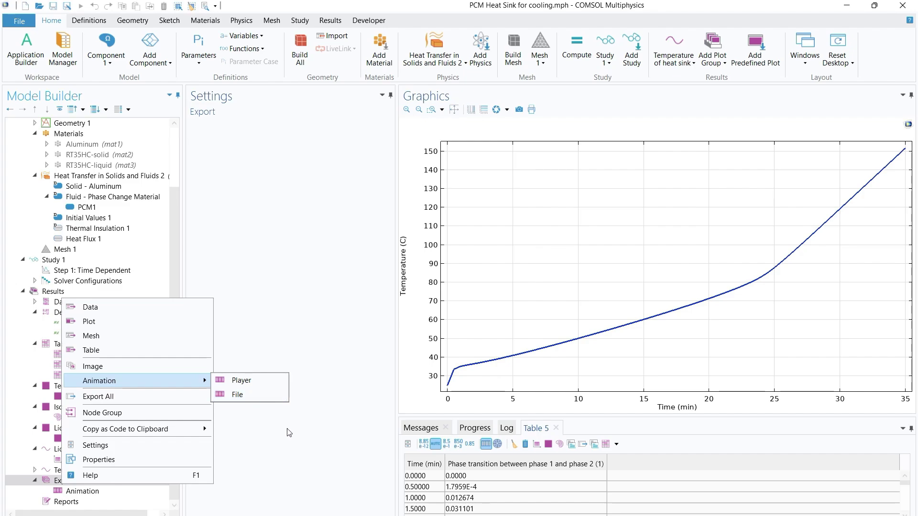
left_click(268, 441)
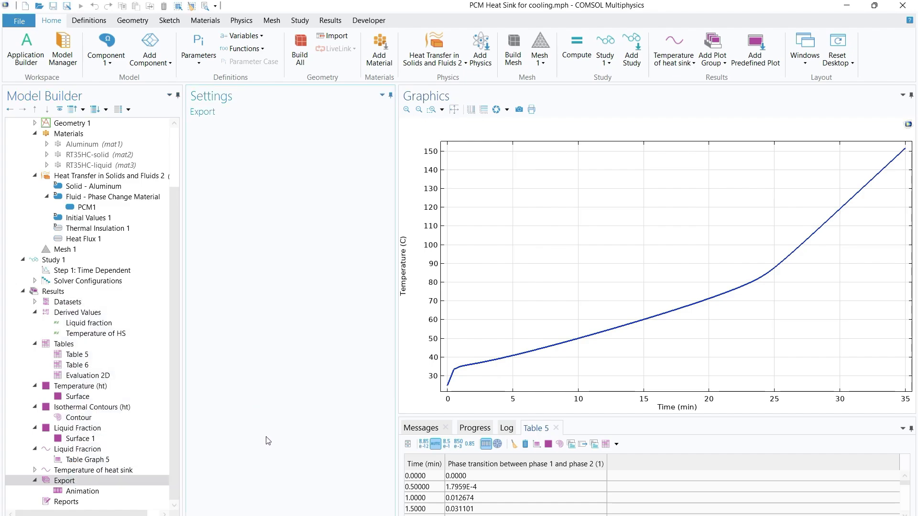
right_click(53, 484)
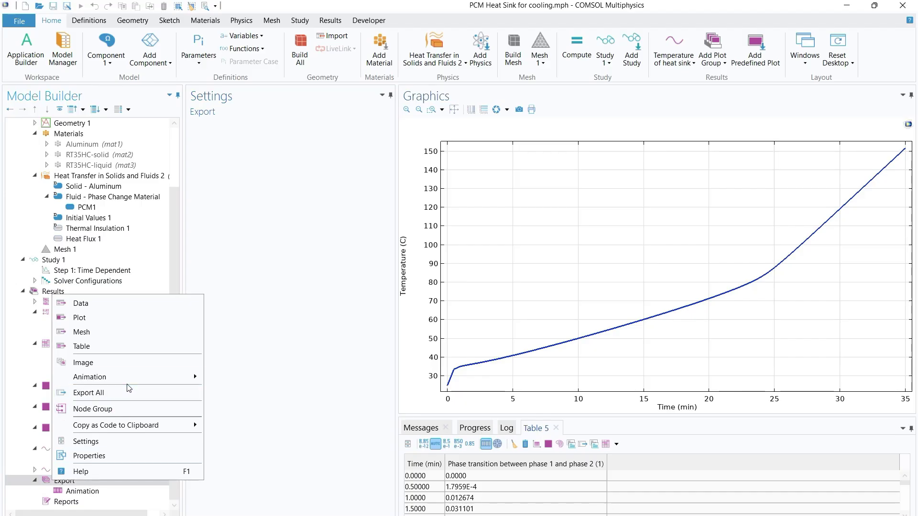
mouse_move(143, 377)
left_click(229, 464)
Open the existing Animation export's settings and play the Liquid Fraction animation
left_click(114, 492)
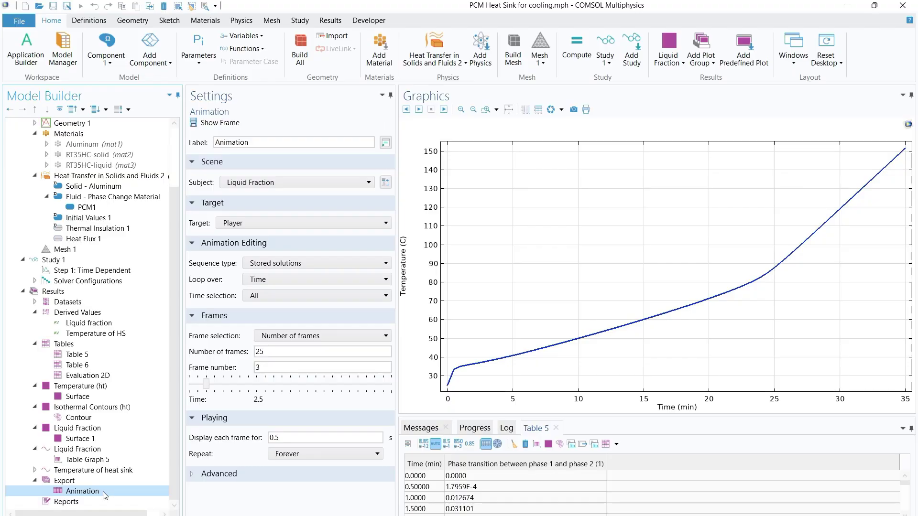
left_click(418, 110)
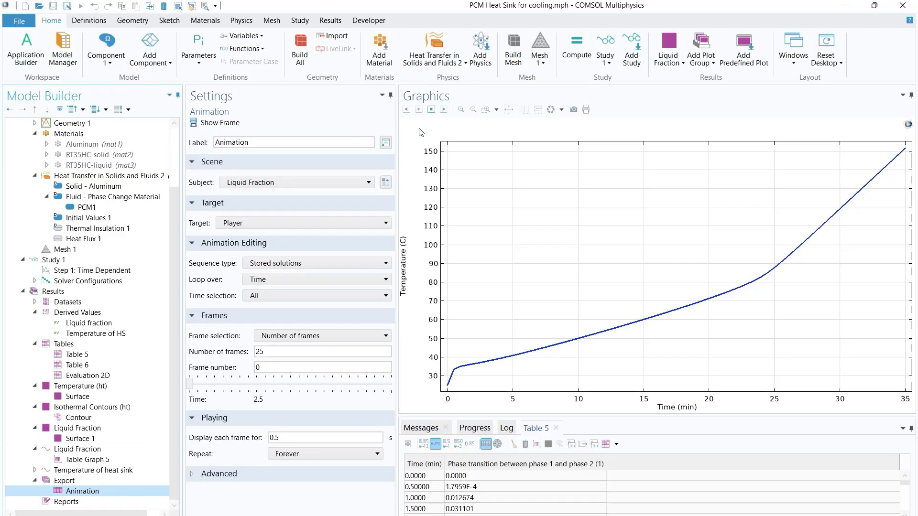